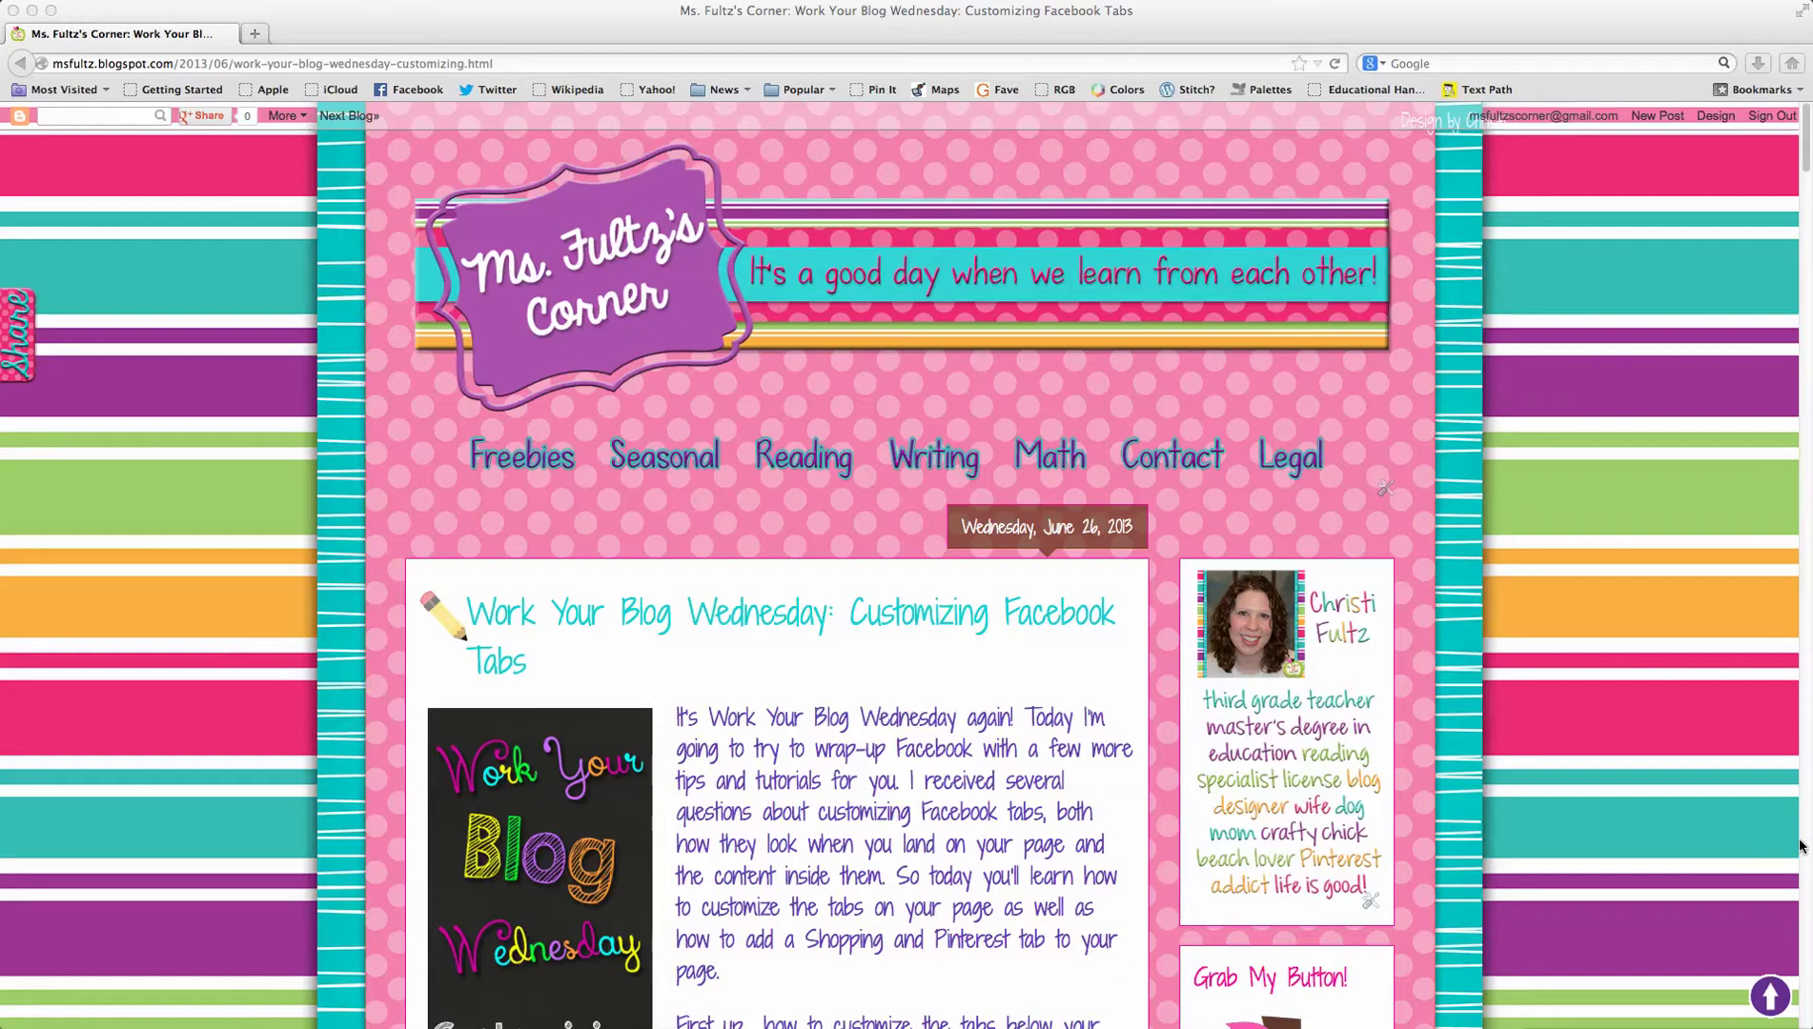
# Step: Bring binder cover demo.pdf to the front from the Acrobat icon in the Dock
pyautogui.click(1077, 1027)
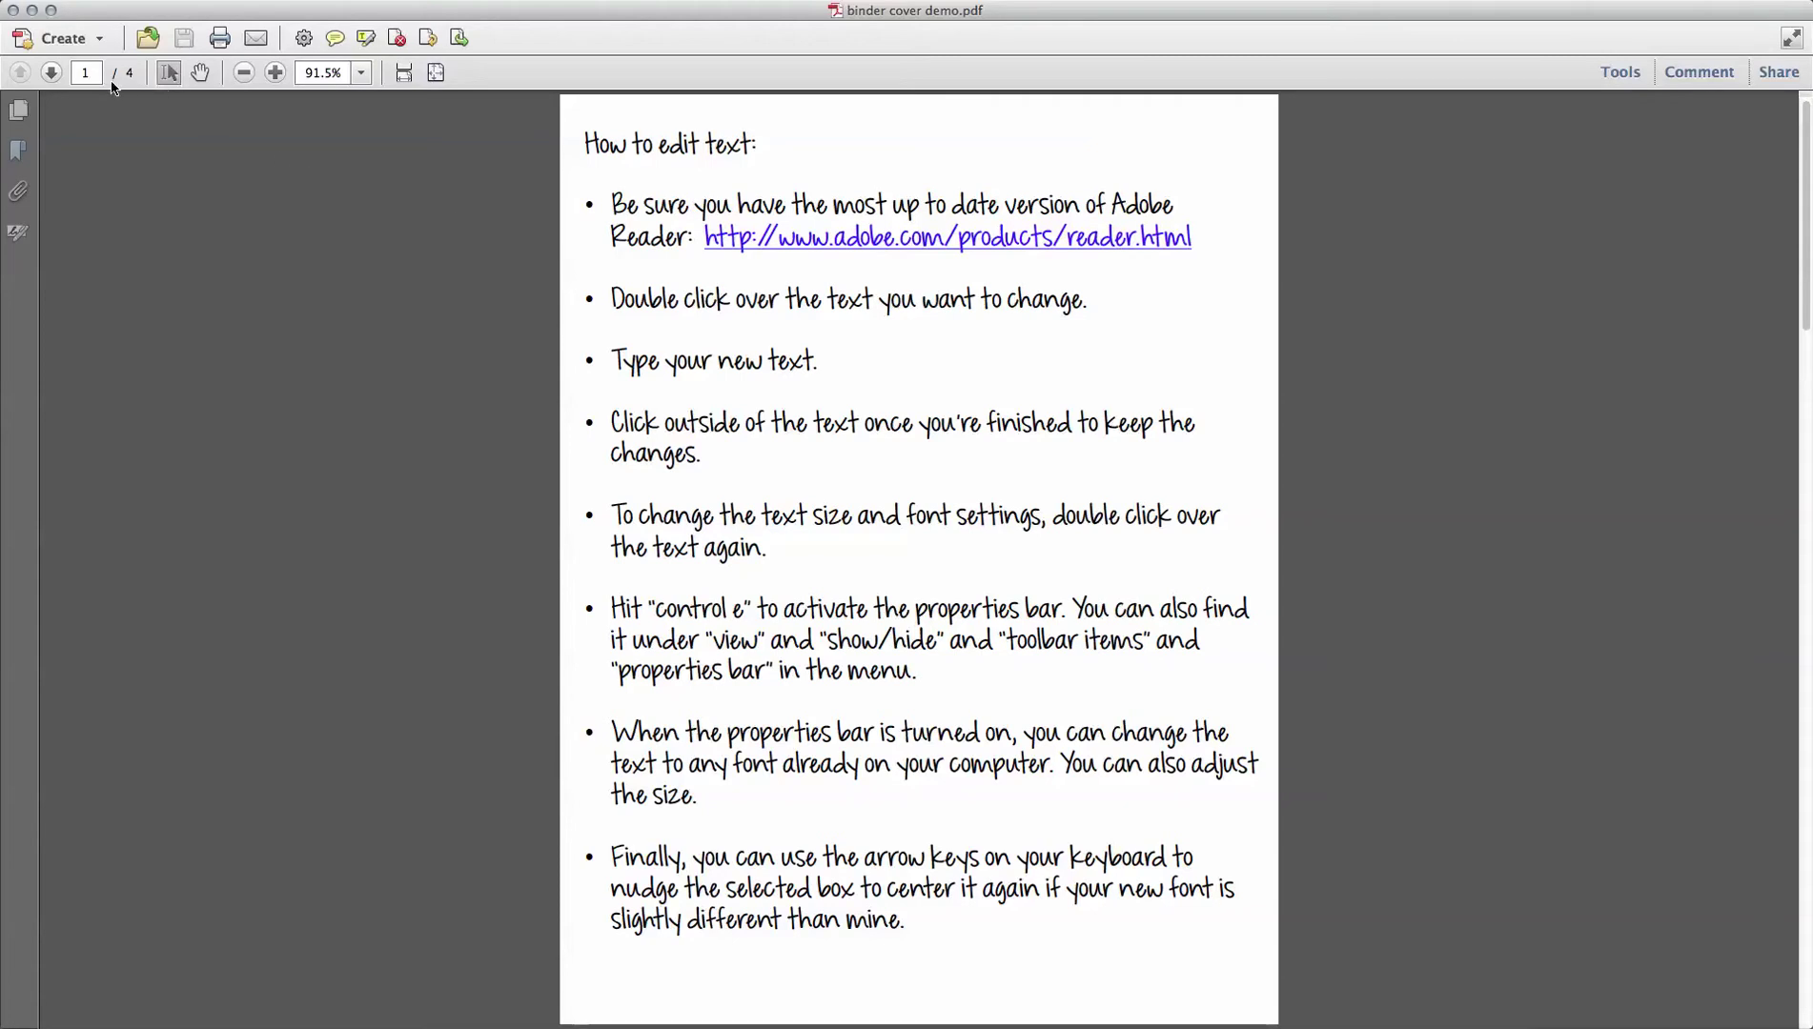
# Step: Move to the owl cover on page 2 and choose Add Text Box from Drawing Markups
pyautogui.click(53, 75)
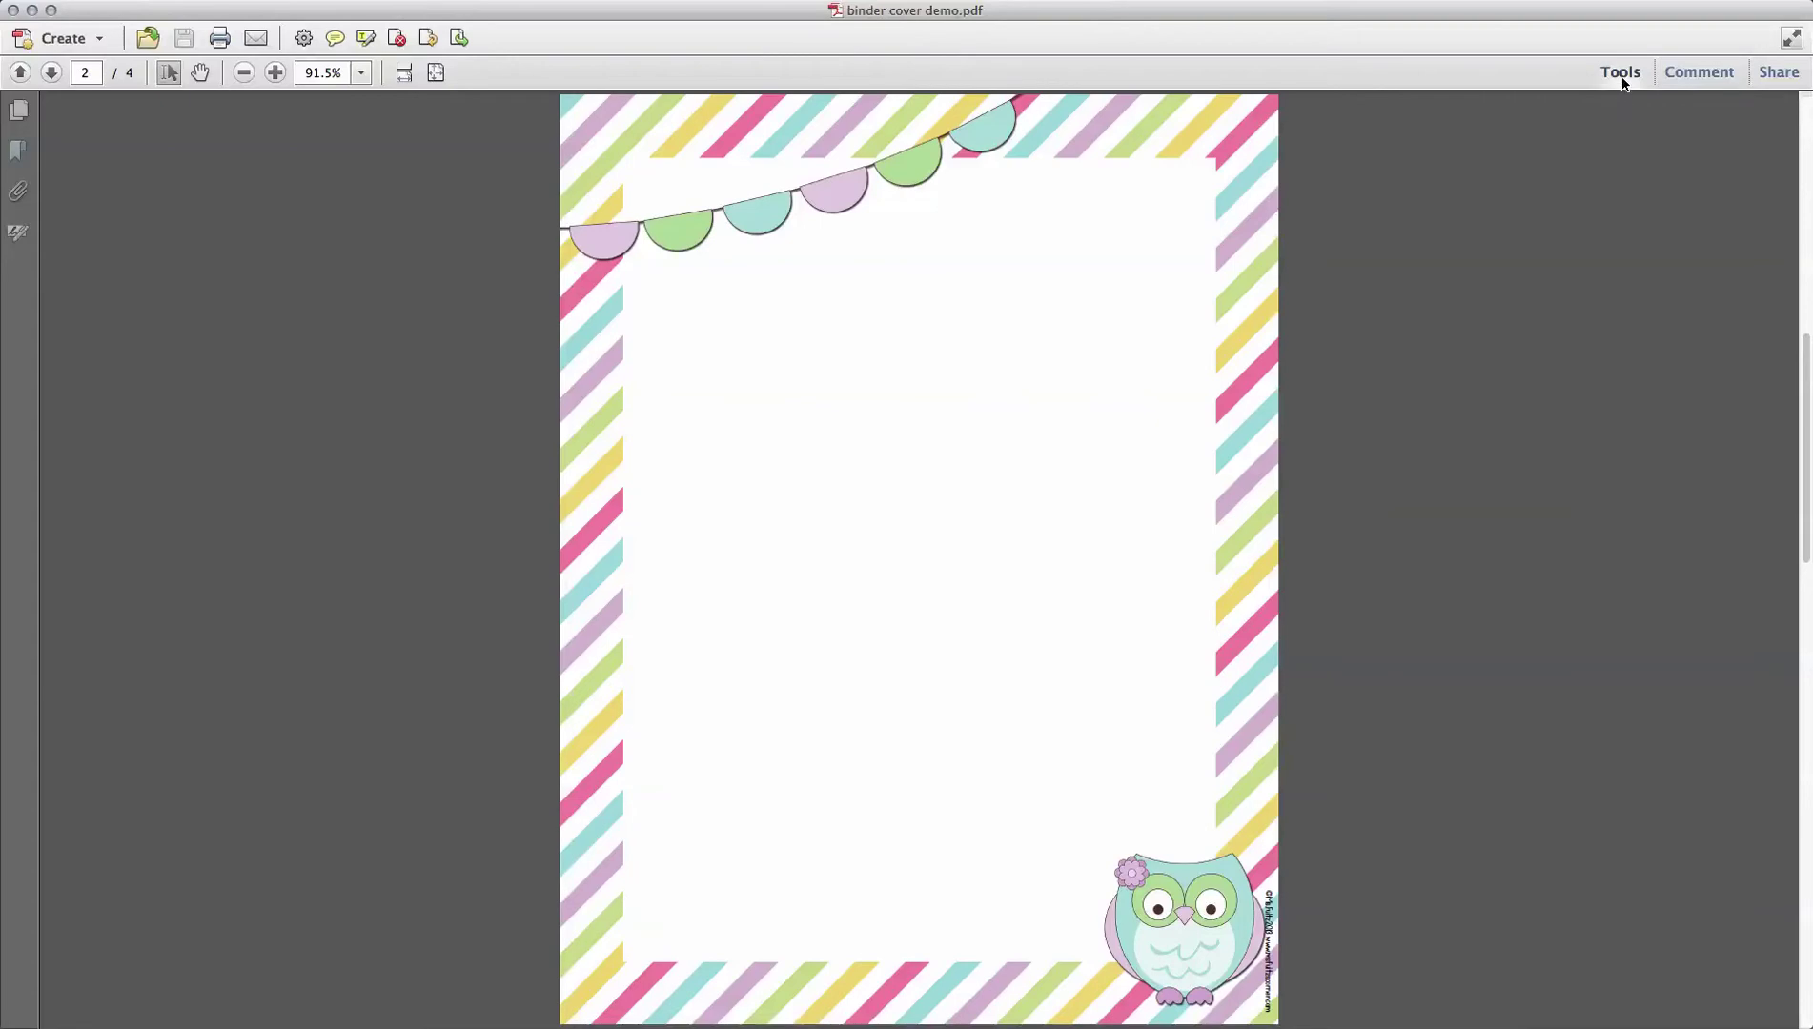
pyautogui.click(1683, 78)
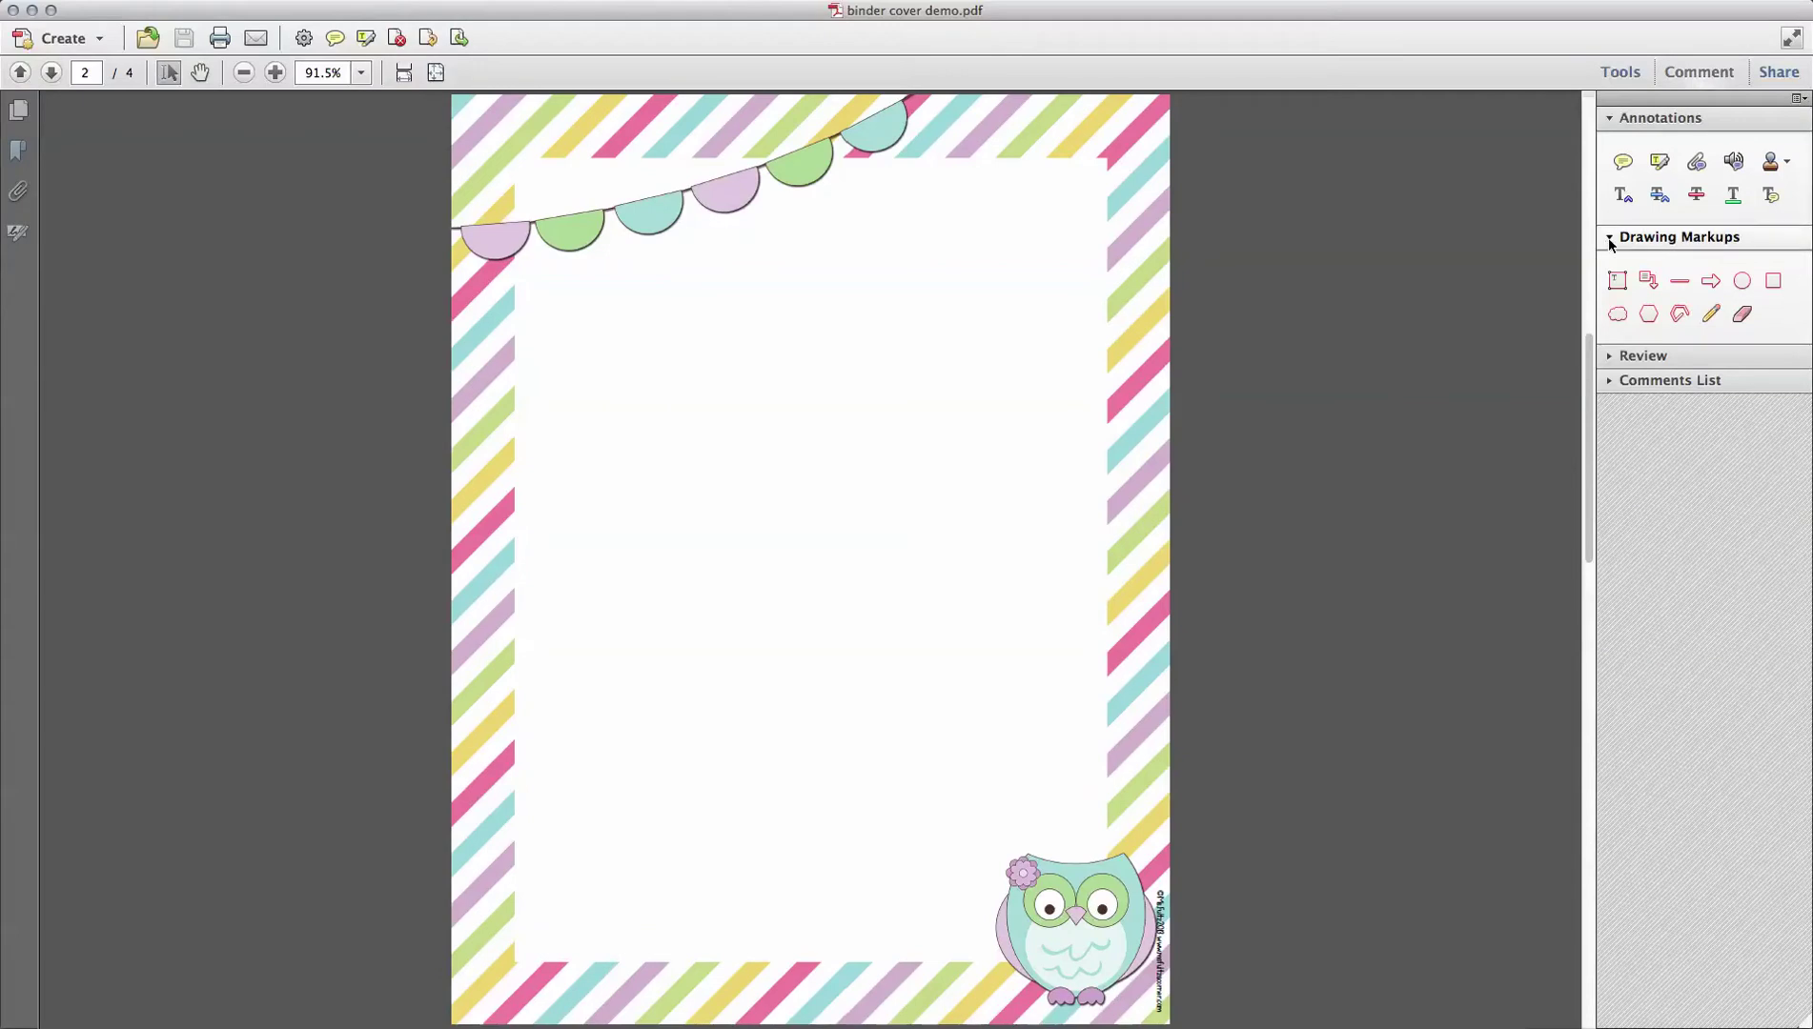
pyautogui.click(1609, 237)
pyautogui.click(1610, 119)
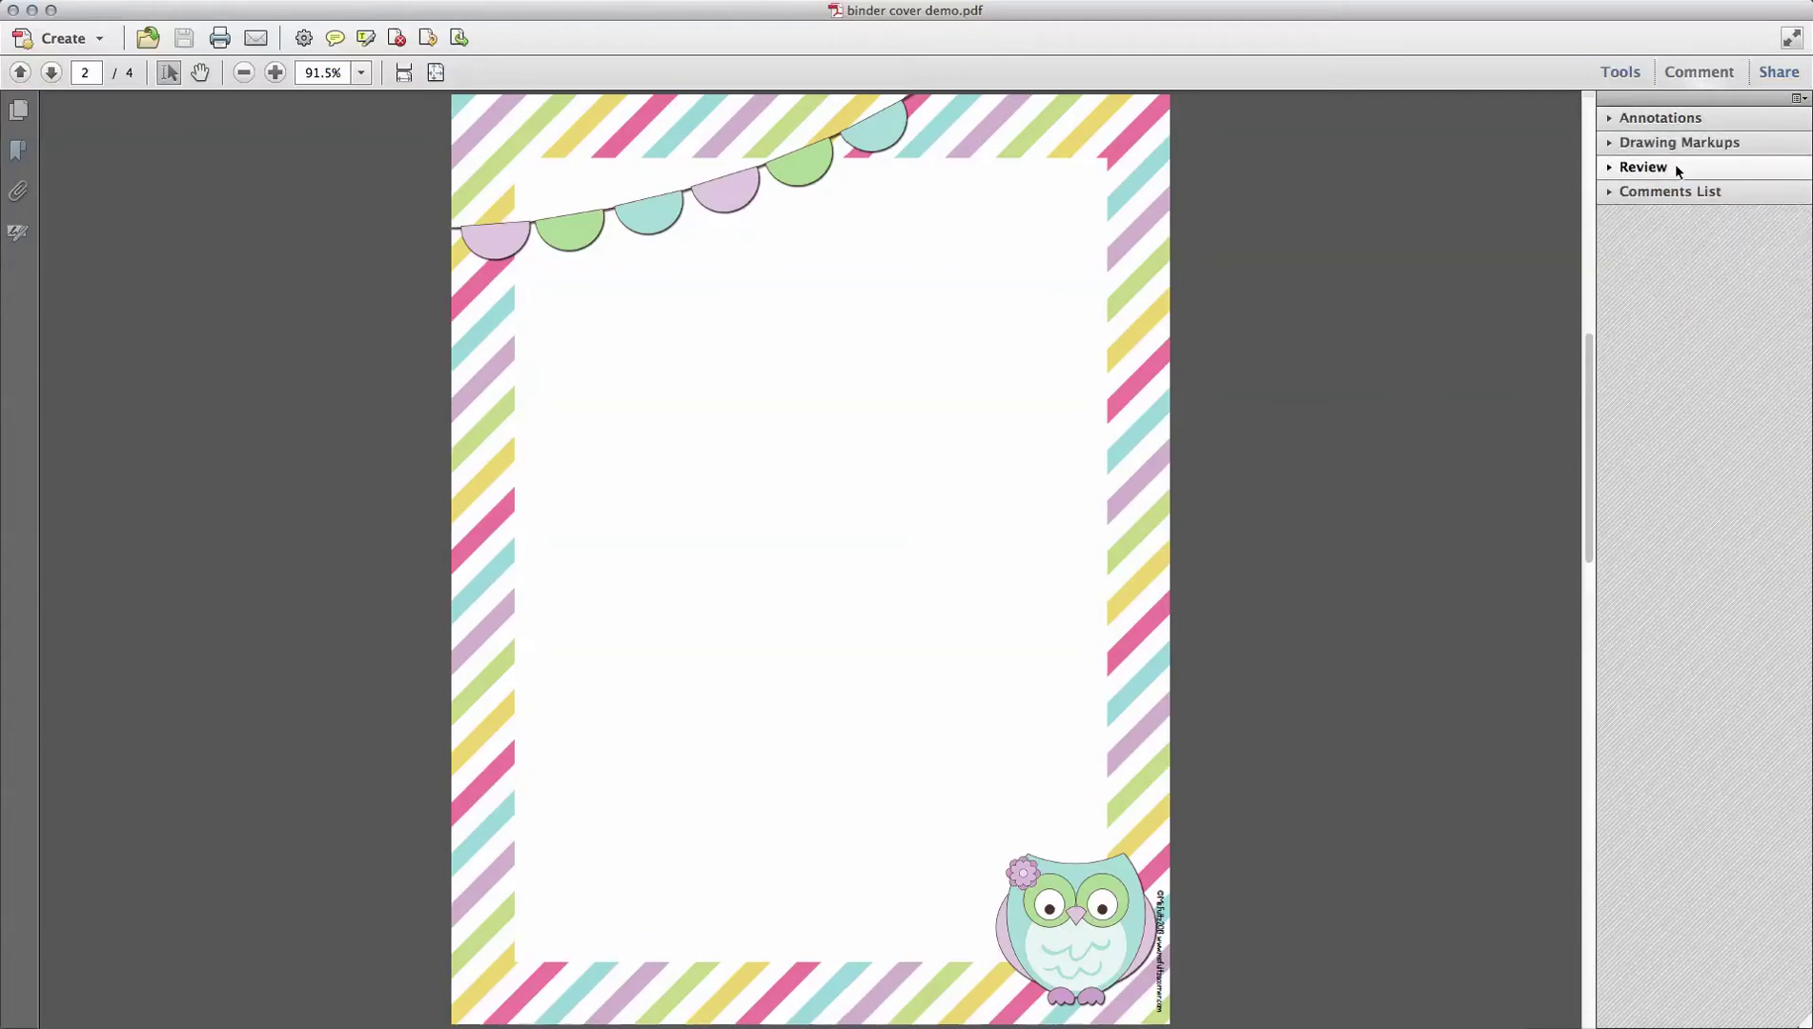
pyautogui.click(1610, 144)
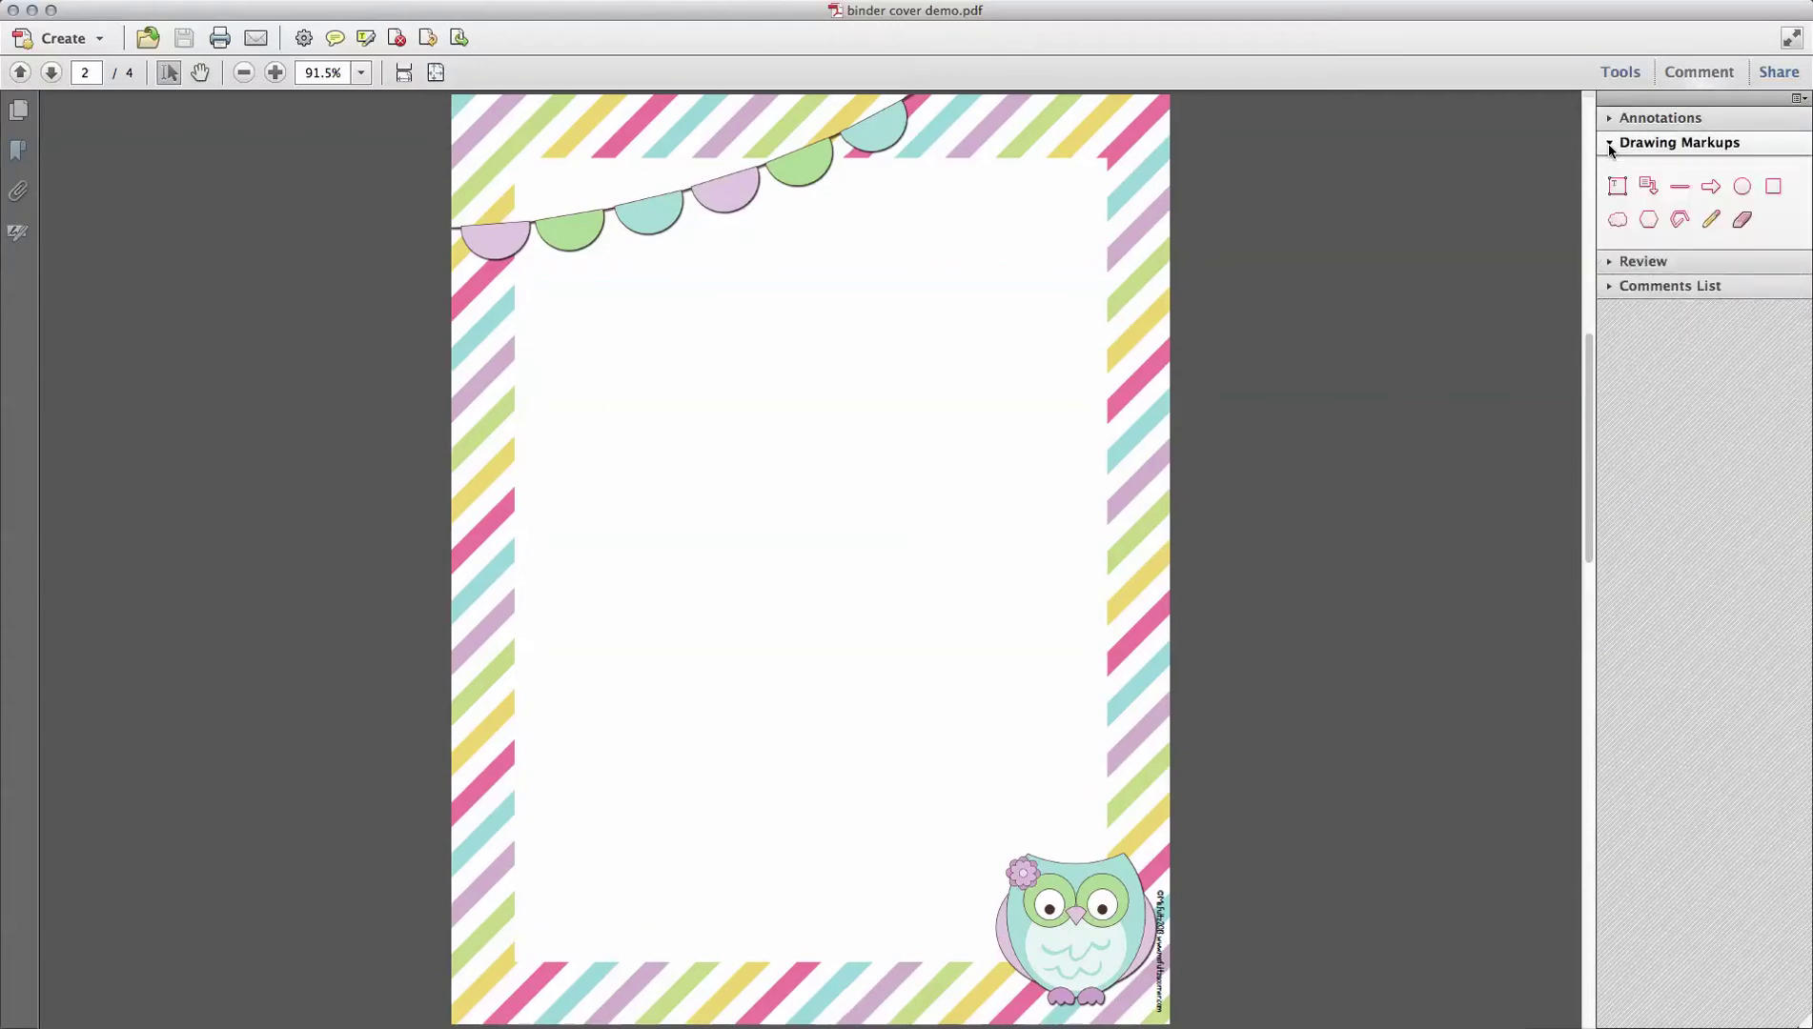
pyautogui.click(1617, 187)
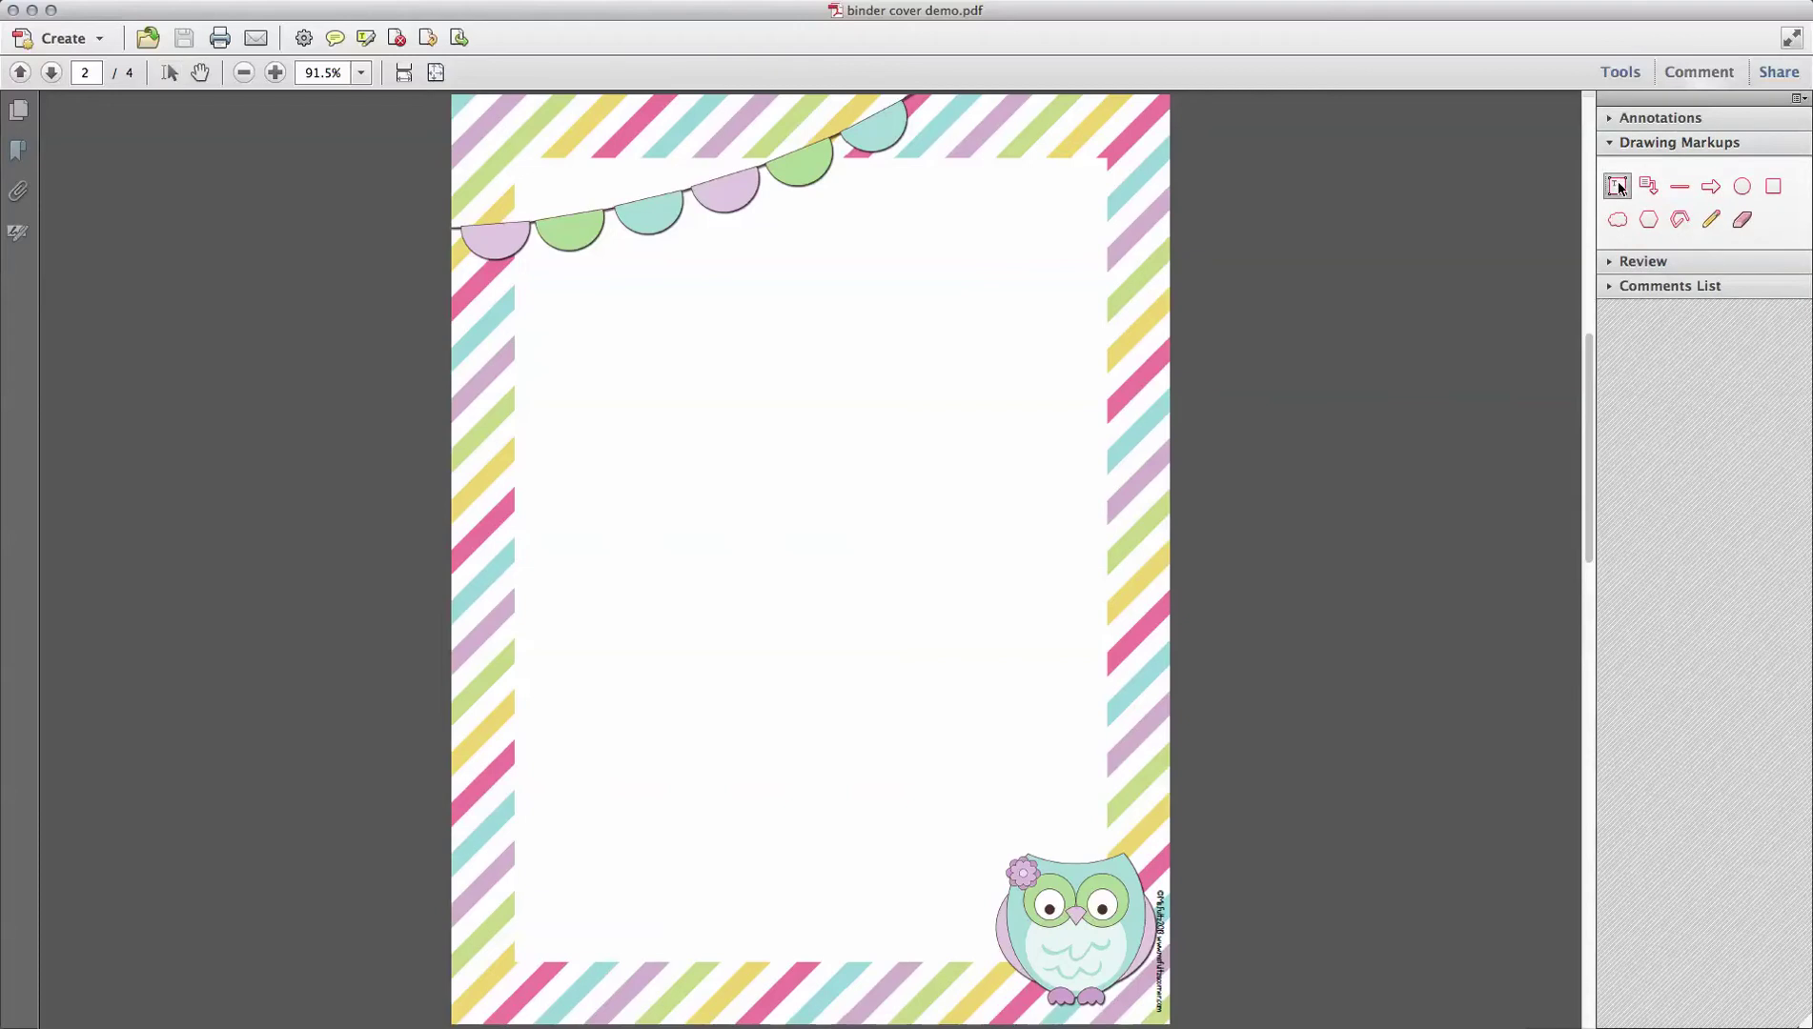
# Step: Draw a large text box below the bunting reading 'Sample text' and show the properties bar
pyautogui.click(521, 283)
pyautogui.moveTo(689, 403); pyautogui.dragTo(1104, 845)
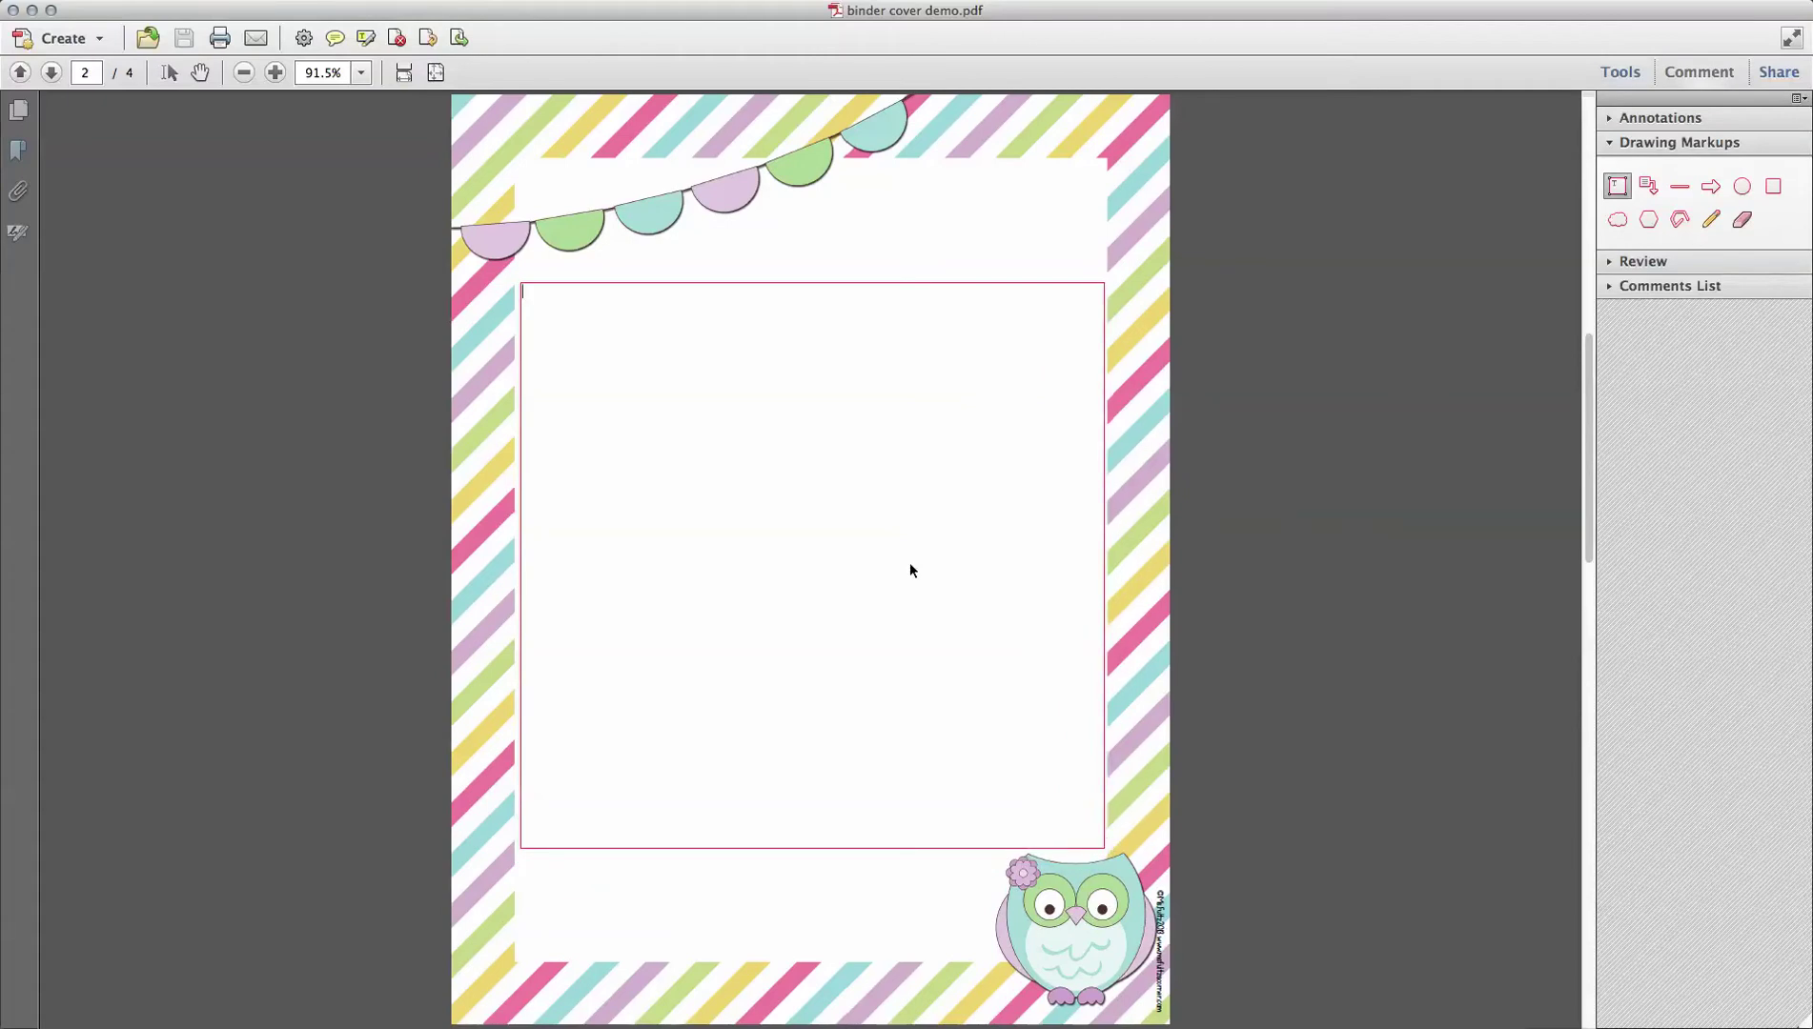
pyautogui.write('Sample t')
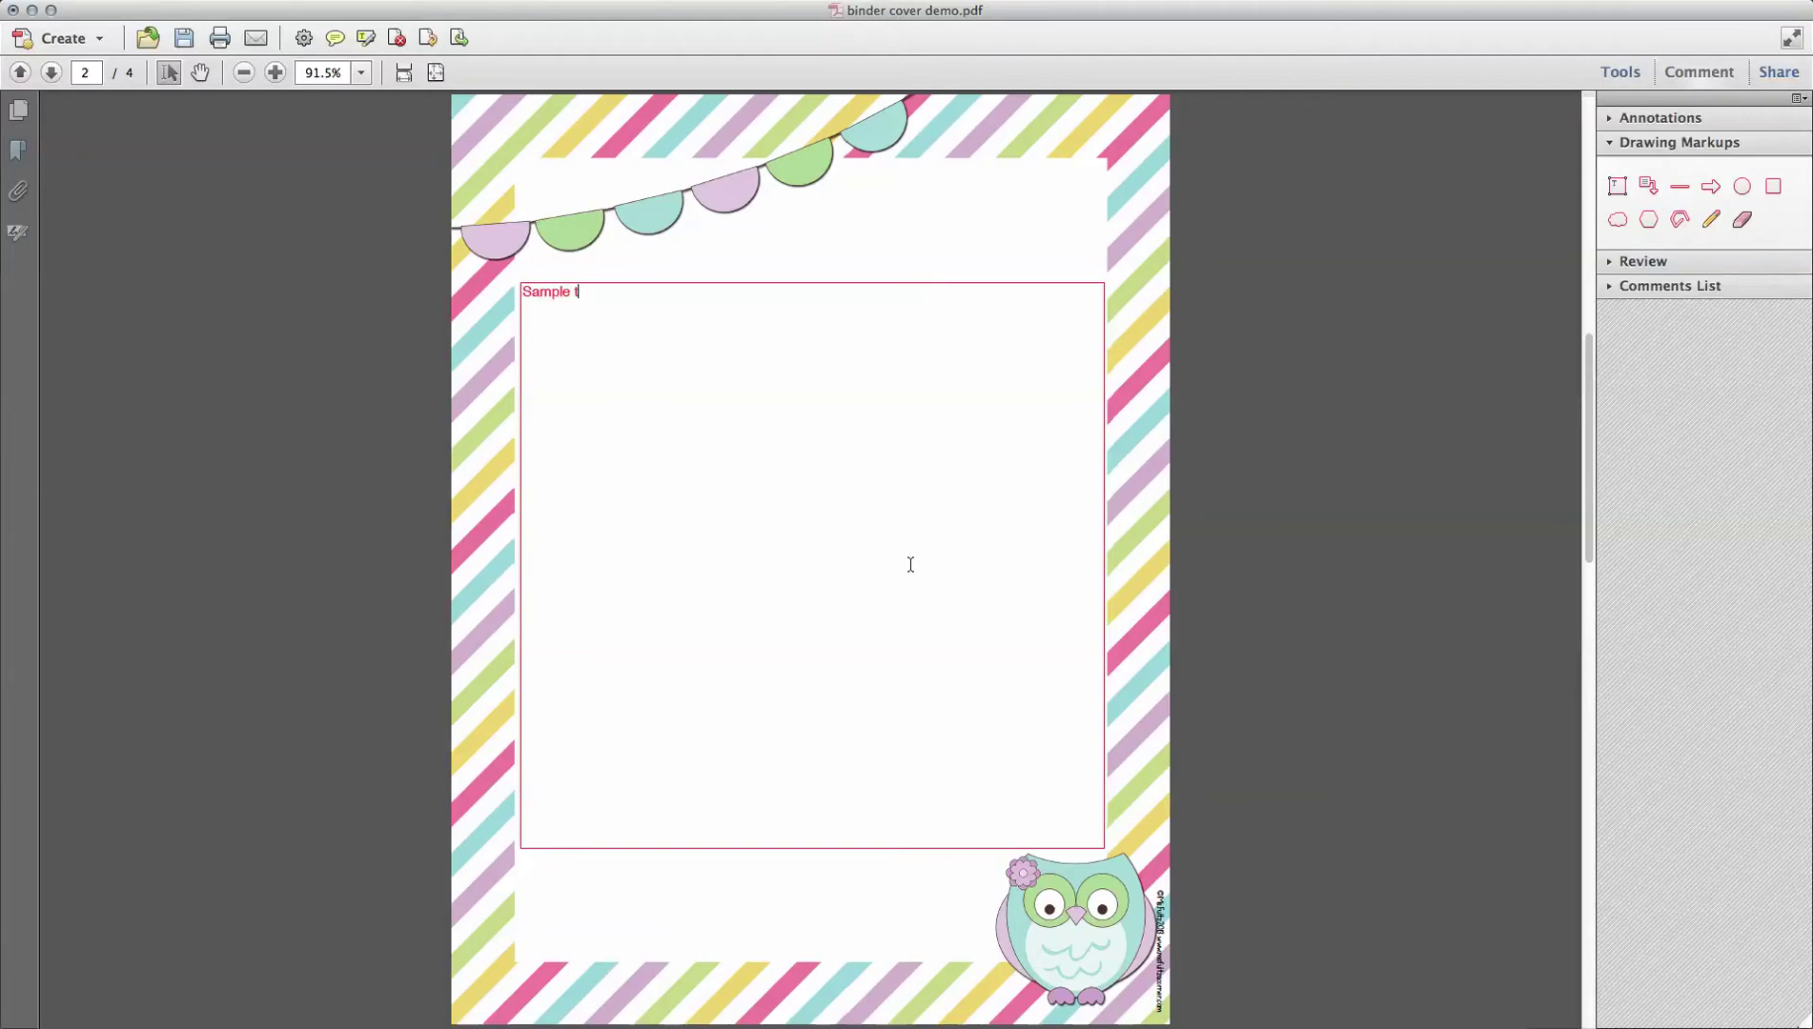
pyautogui.write('ext')
pyautogui.press('super+e')
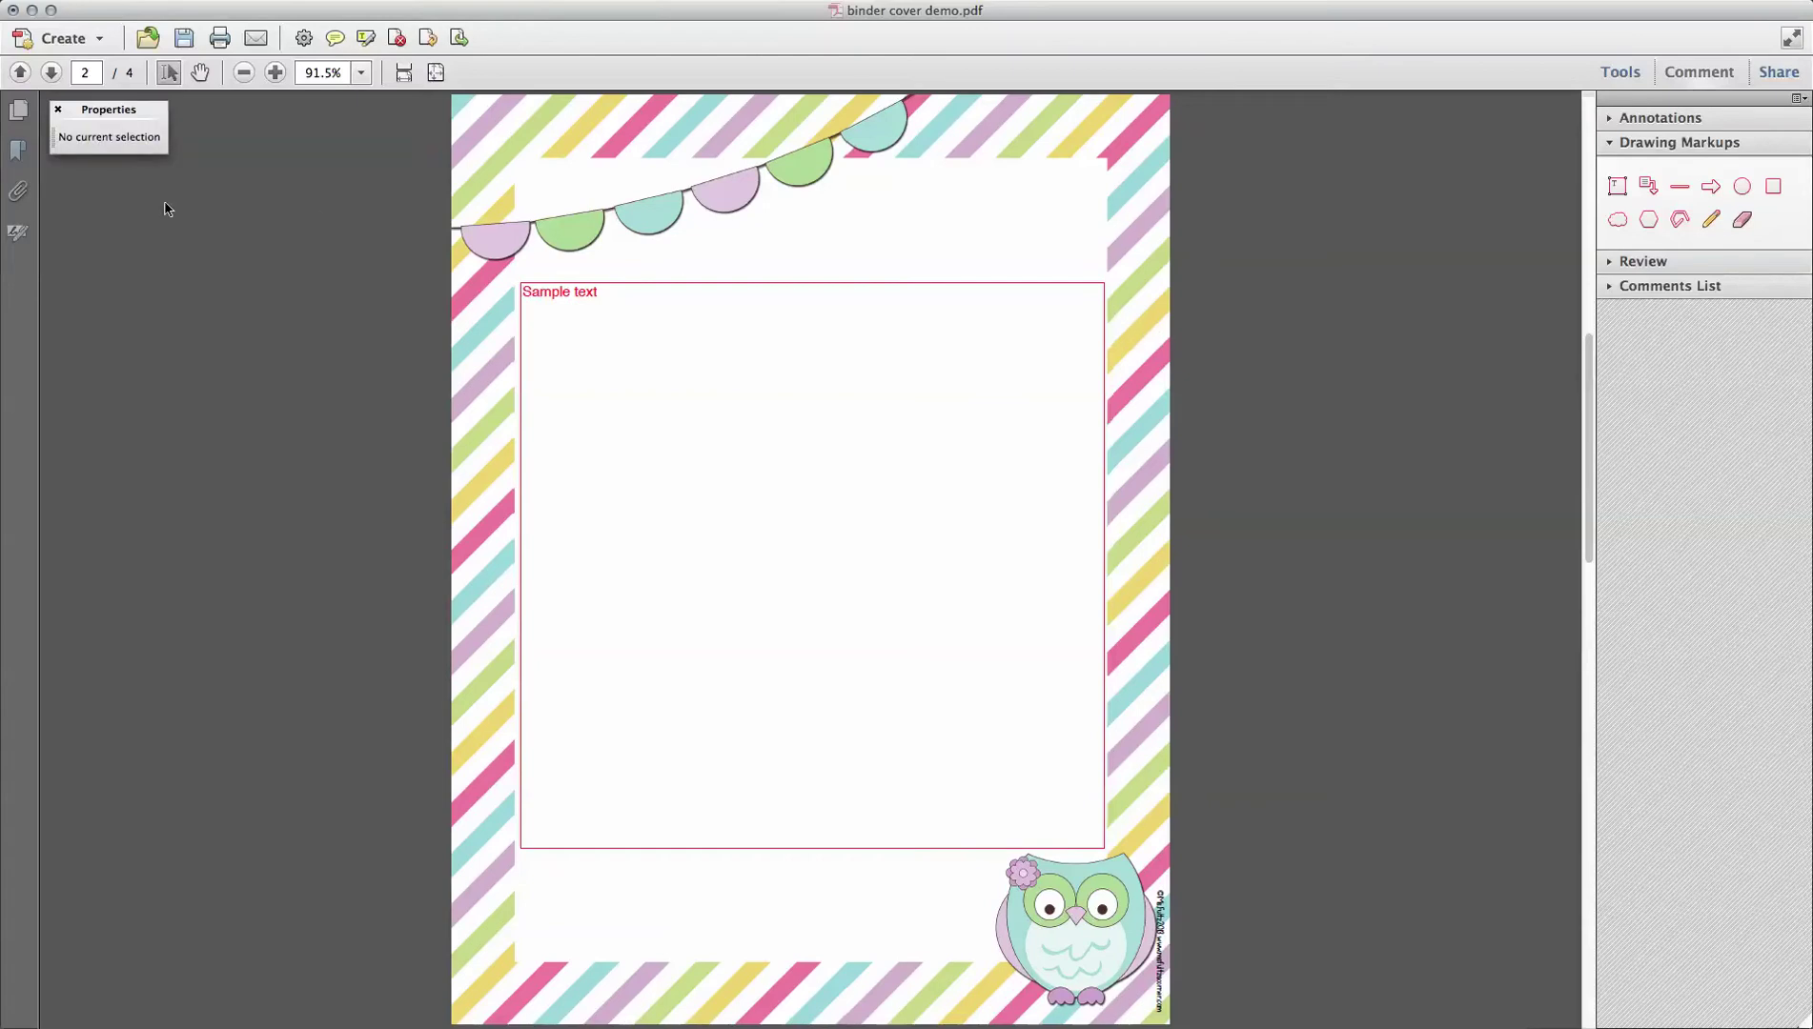
# Step: Set the Sample text box's fill to No Color and its line style to No Border
pyautogui.click(557, 320)
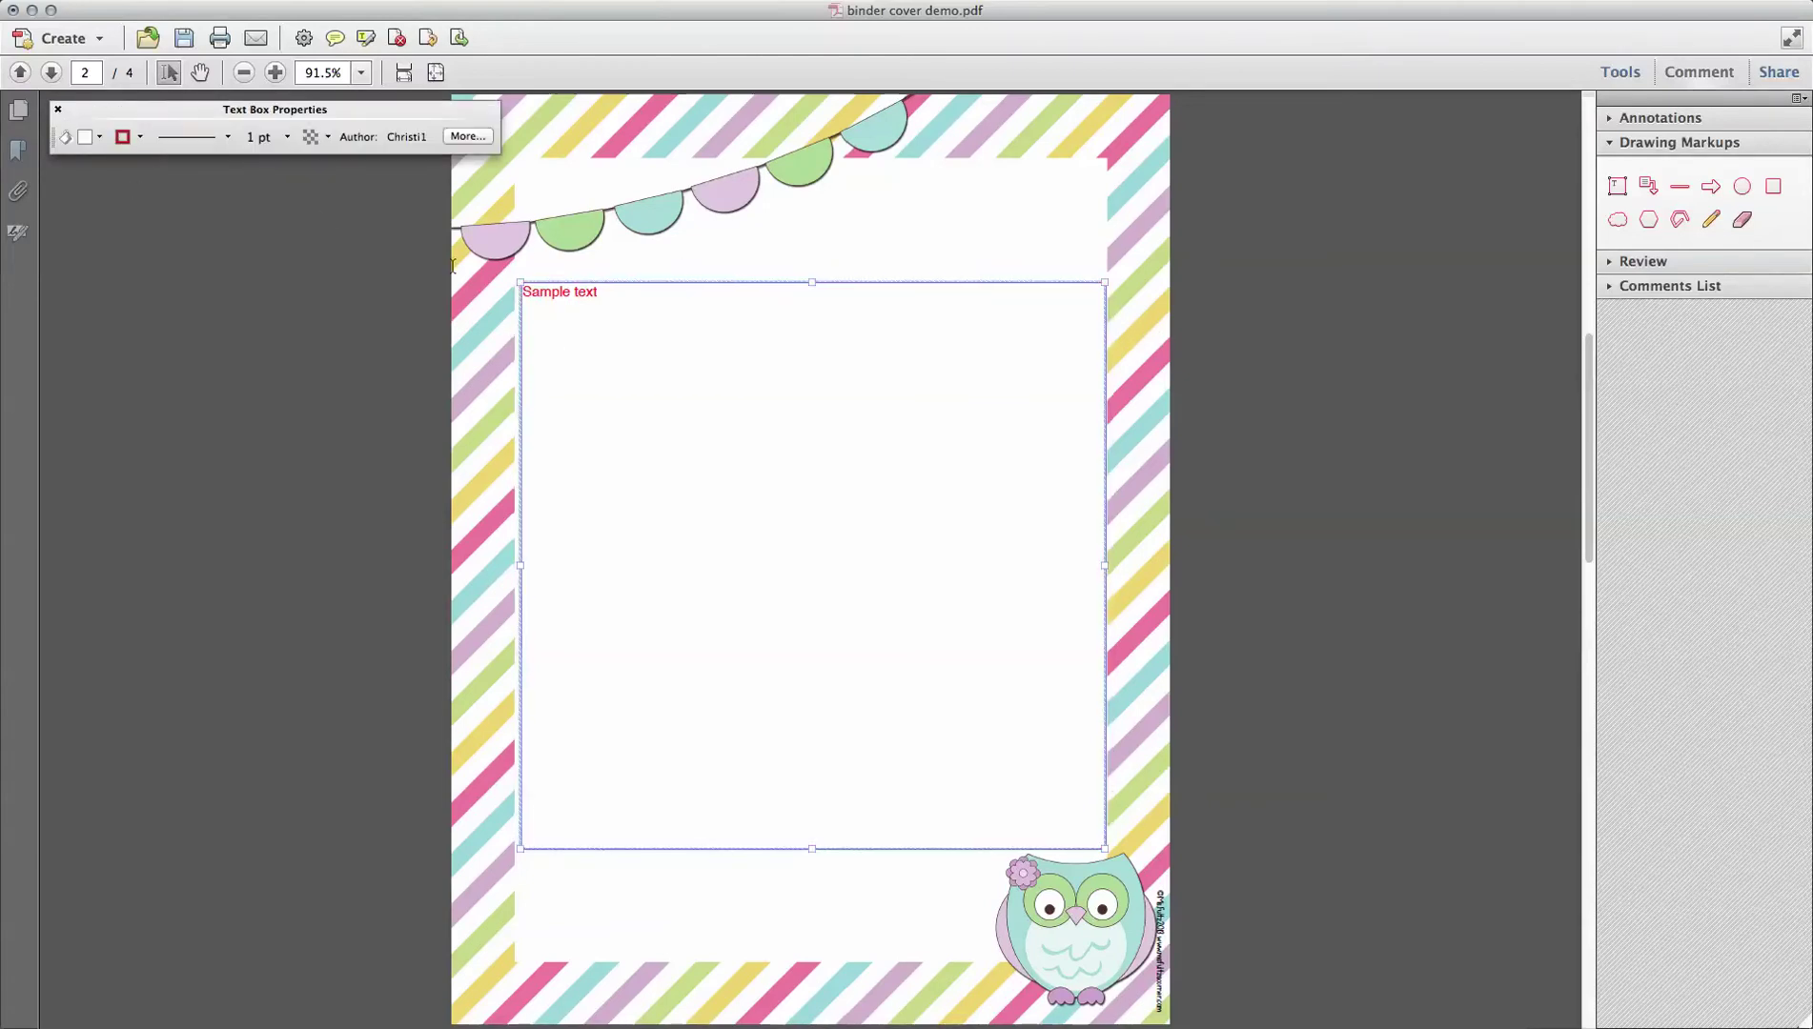
pyautogui.moveTo(211, 169); pyautogui.dragTo(315, 409)
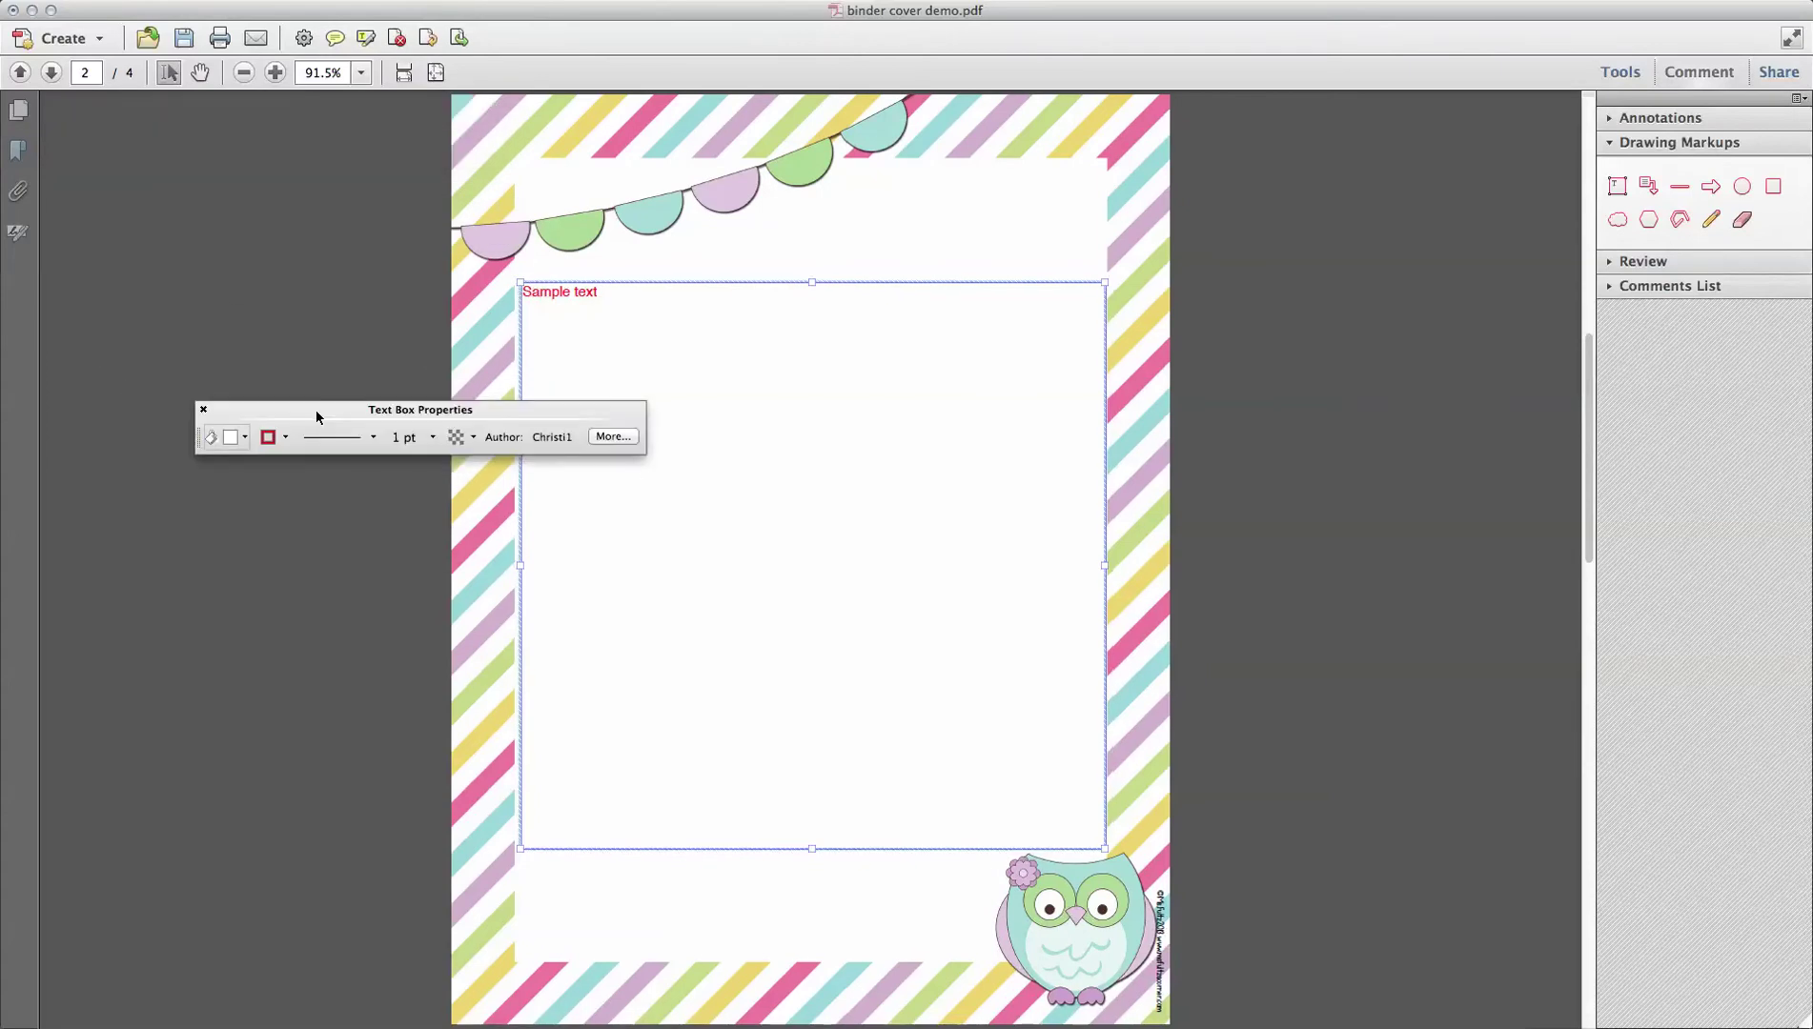
pyautogui.click(245, 439)
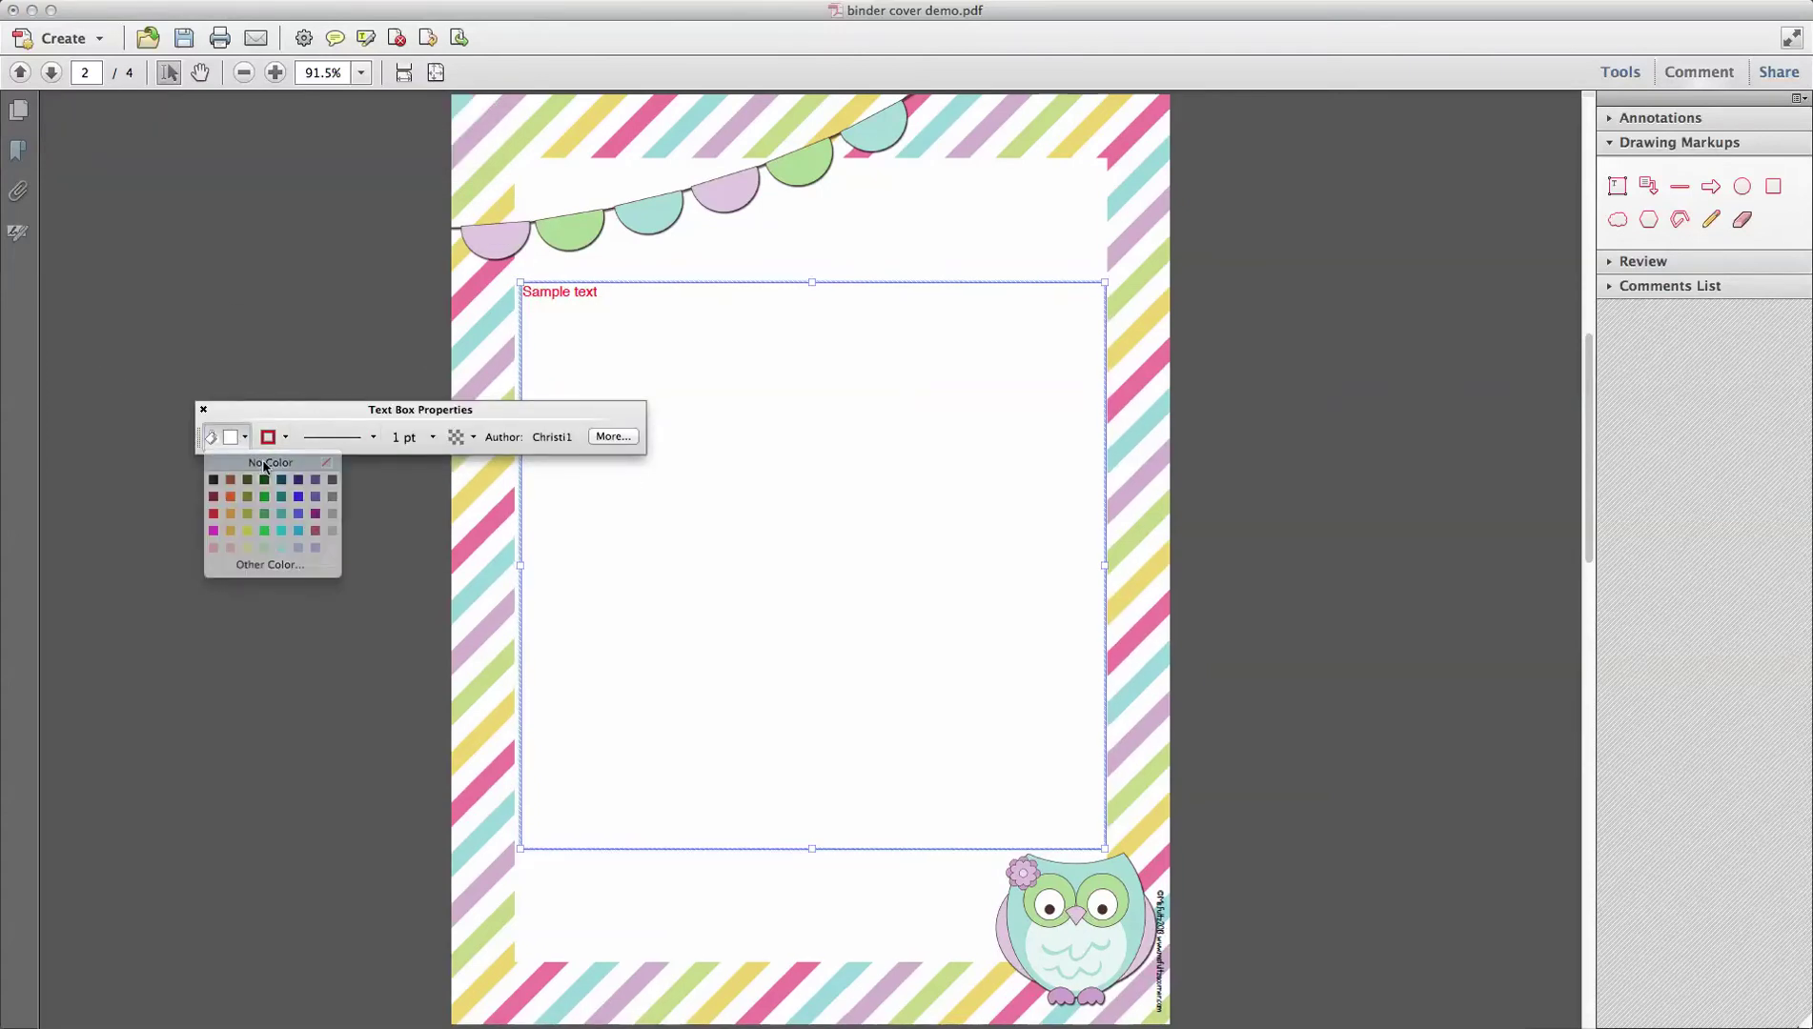
pyautogui.click(266, 464)
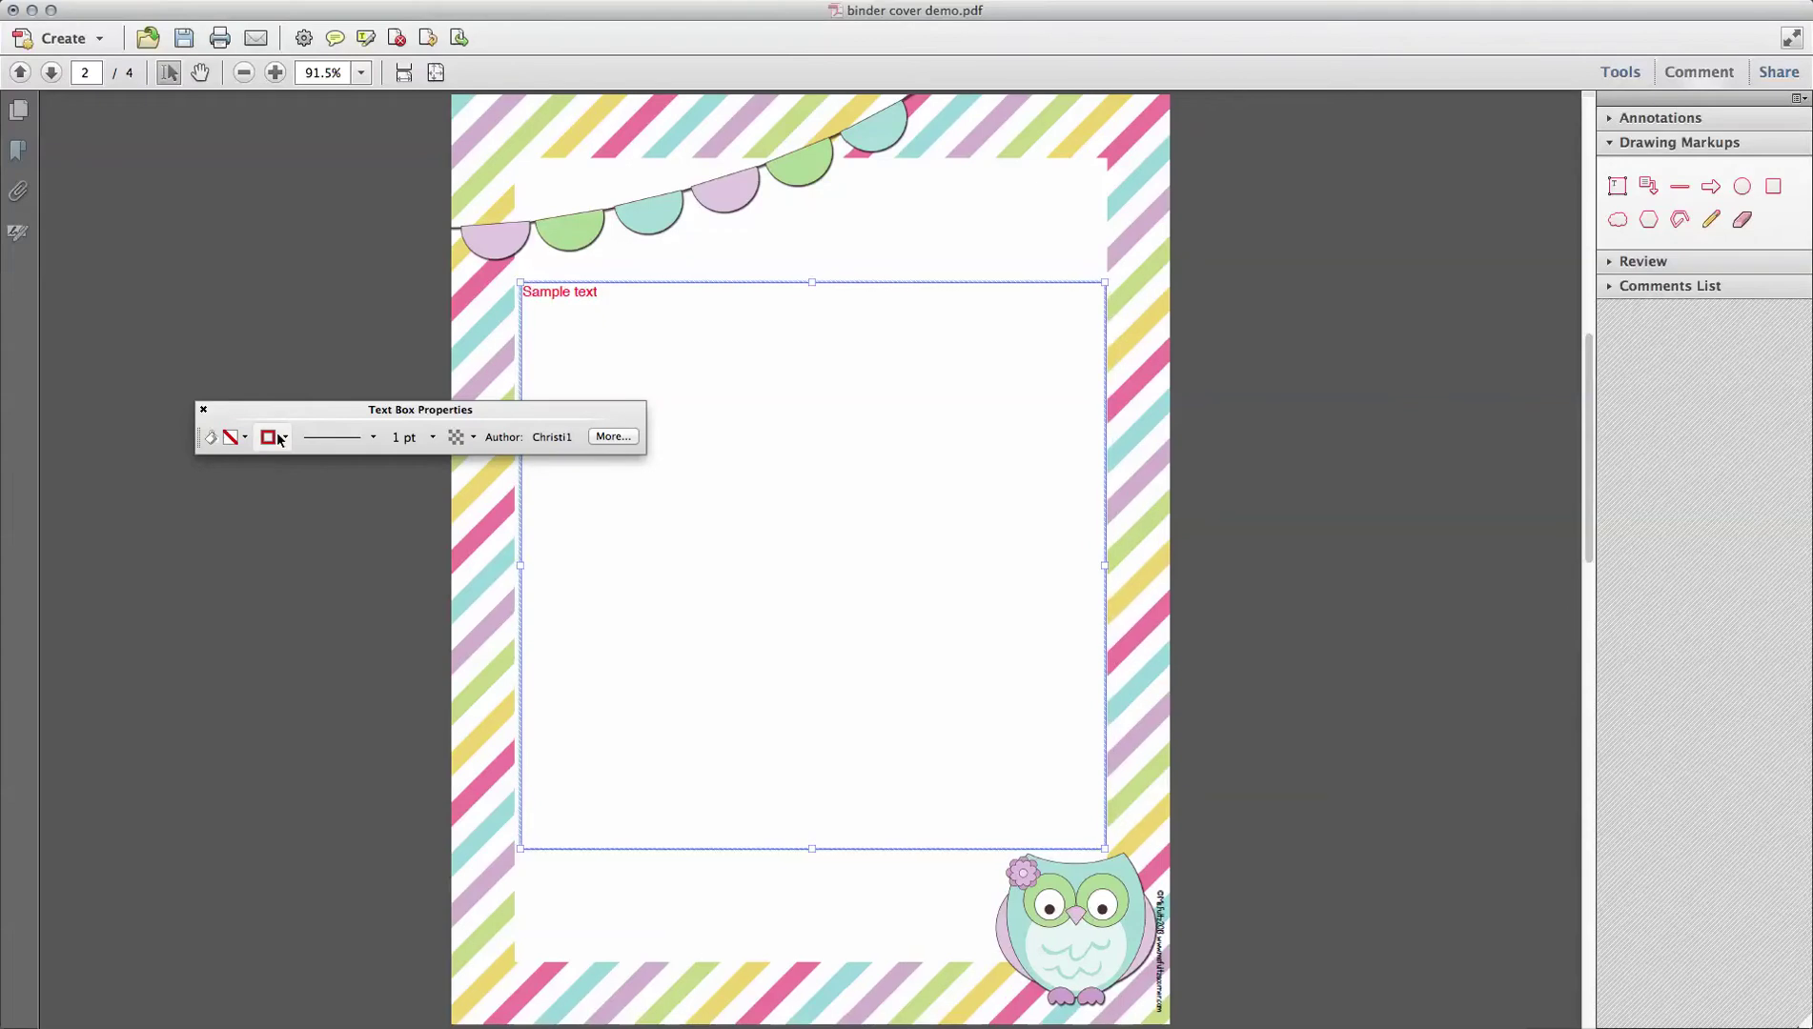
pyautogui.click(284, 437)
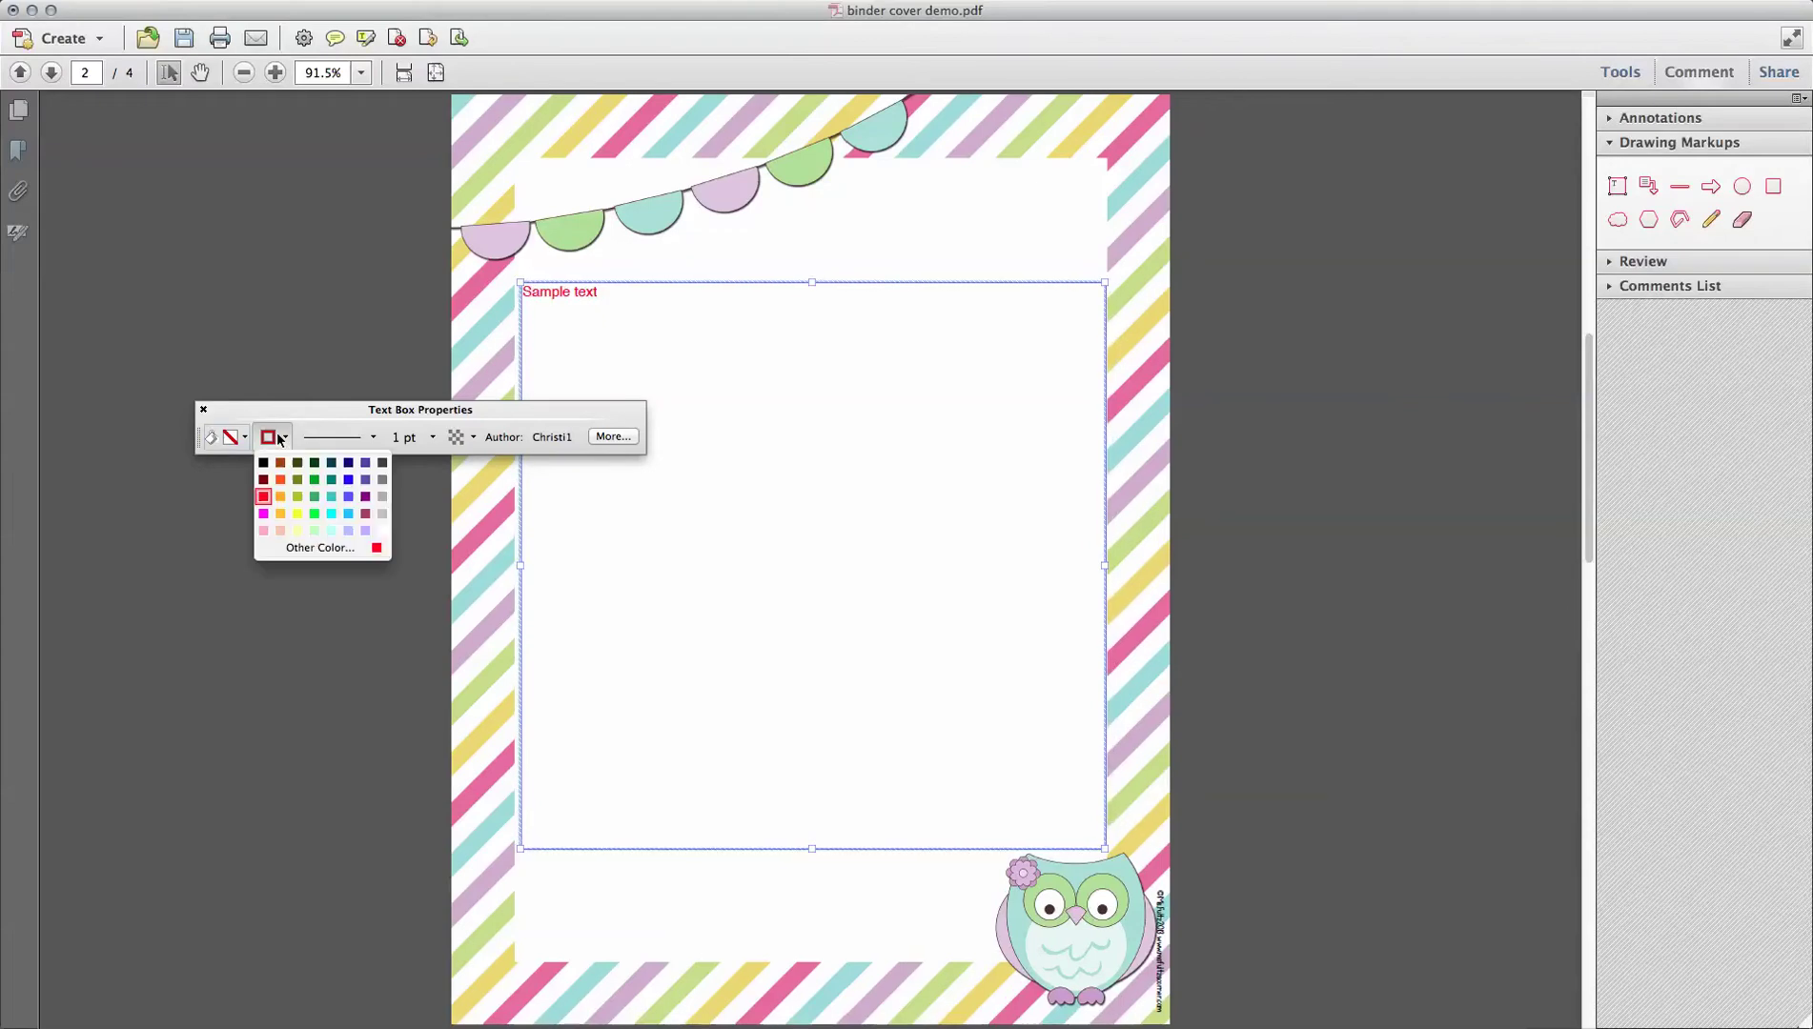
pyautogui.click(372, 439)
pyautogui.click(372, 438)
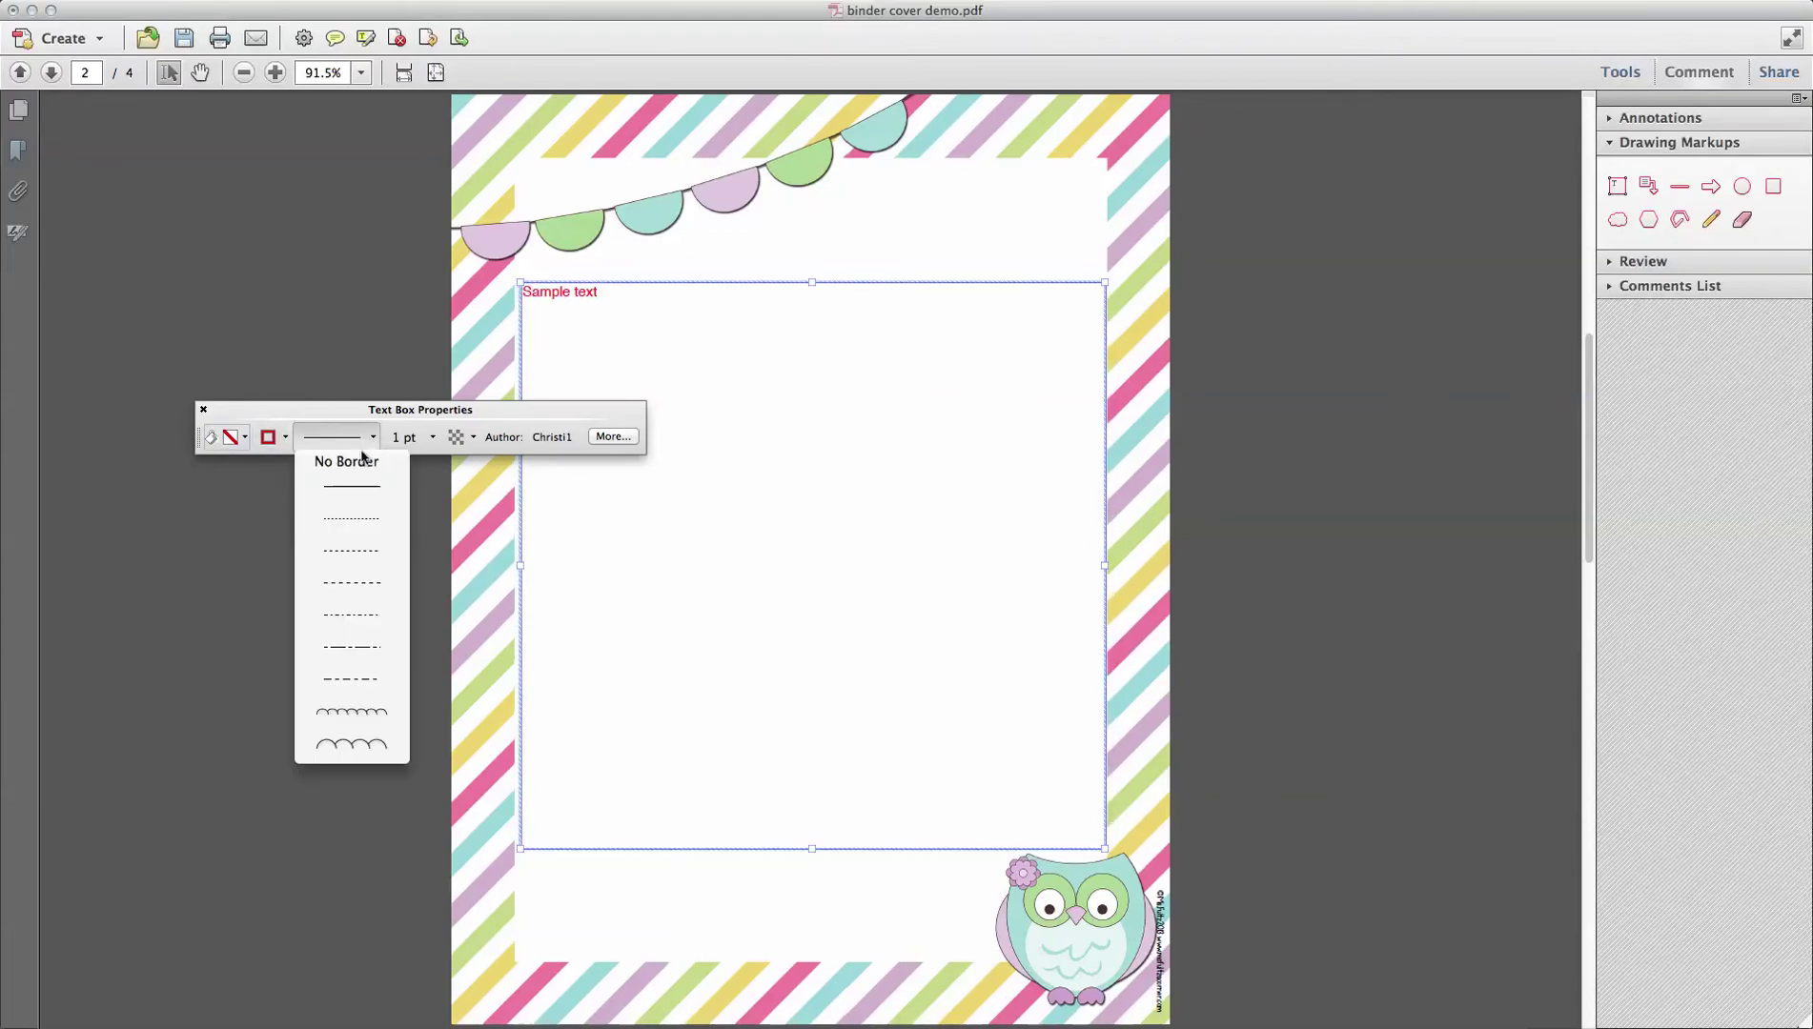
pyautogui.click(360, 461)
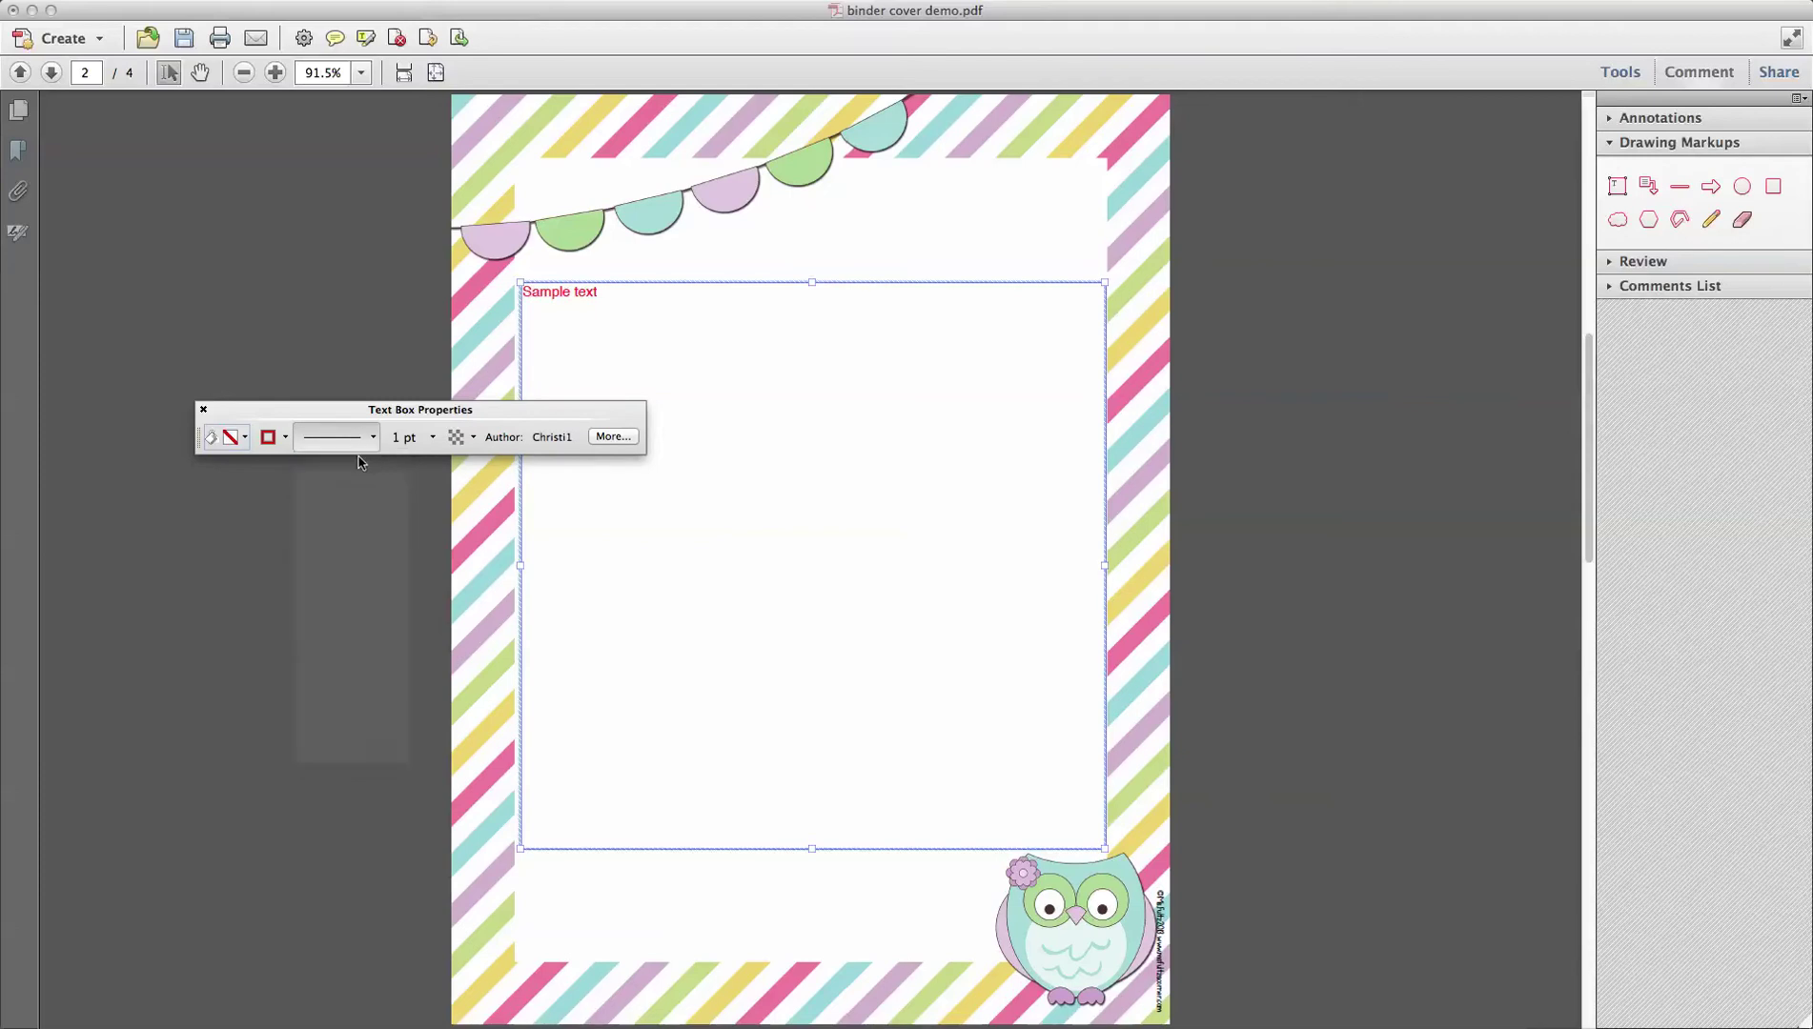
pyautogui.click(203, 412)
pyautogui.click(1205, 370)
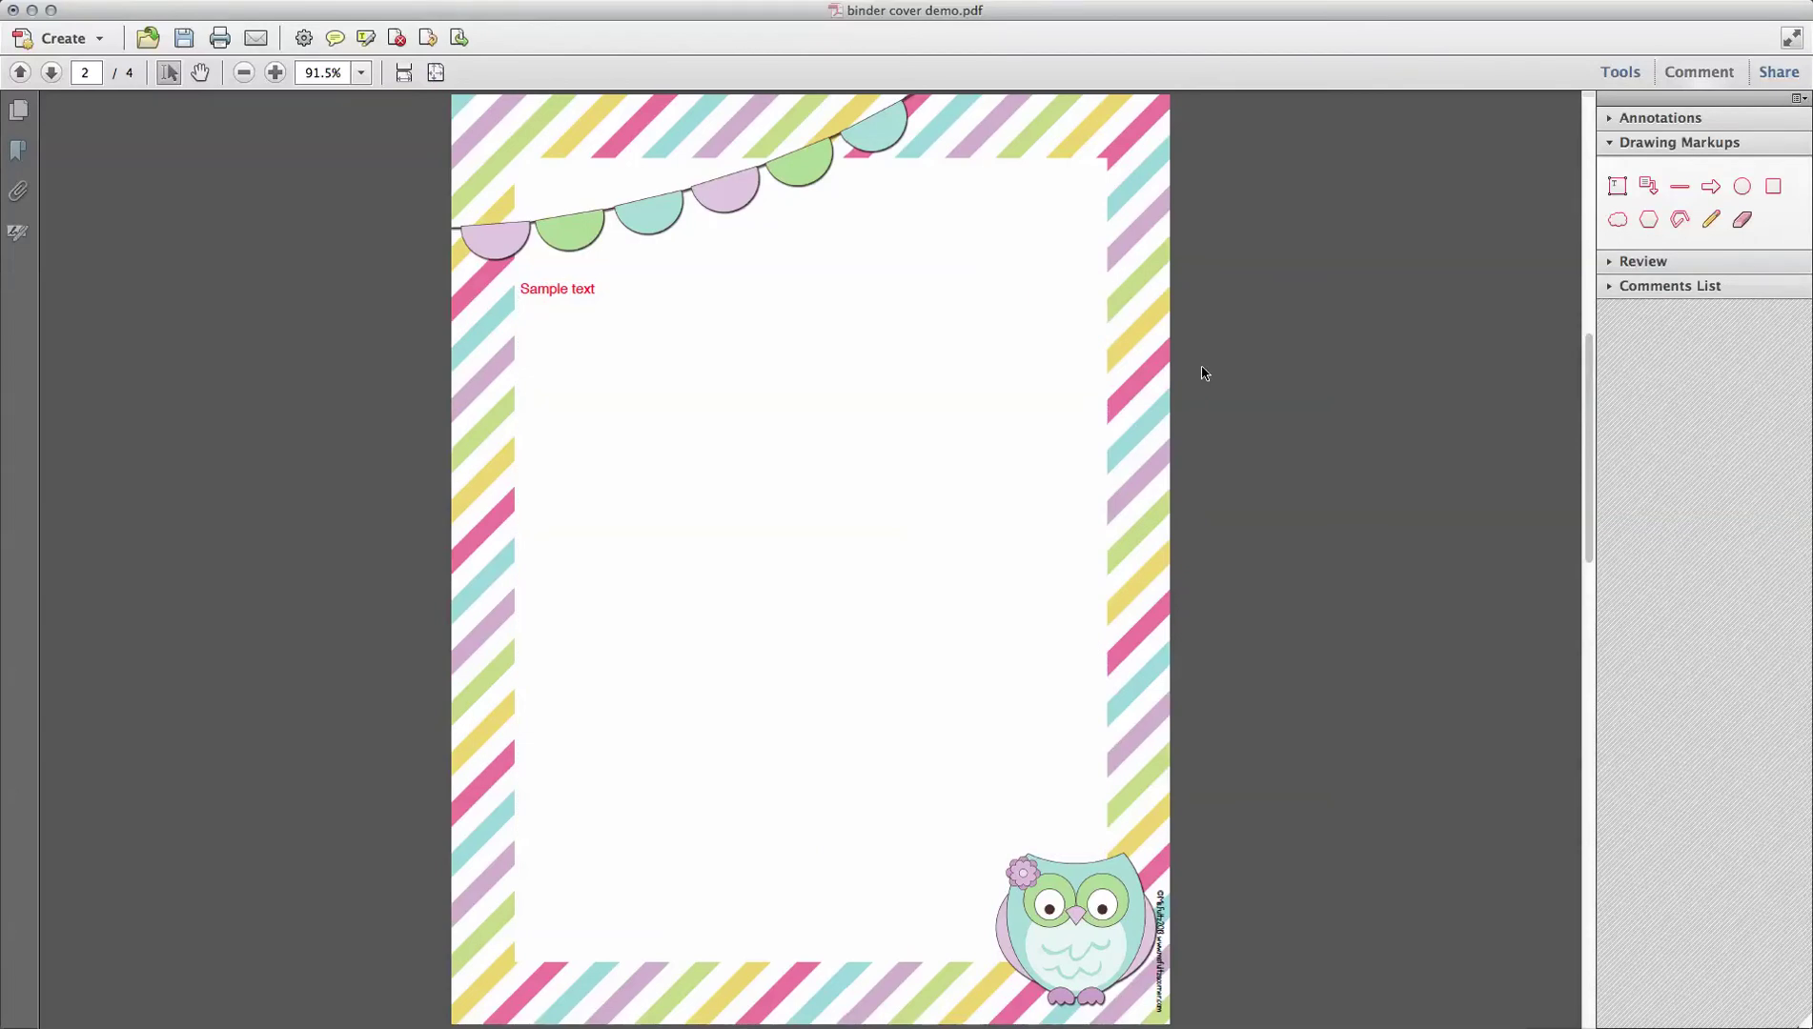
# Step: Select the 'Sample text' wording and make it black
pyautogui.click(566, 290)
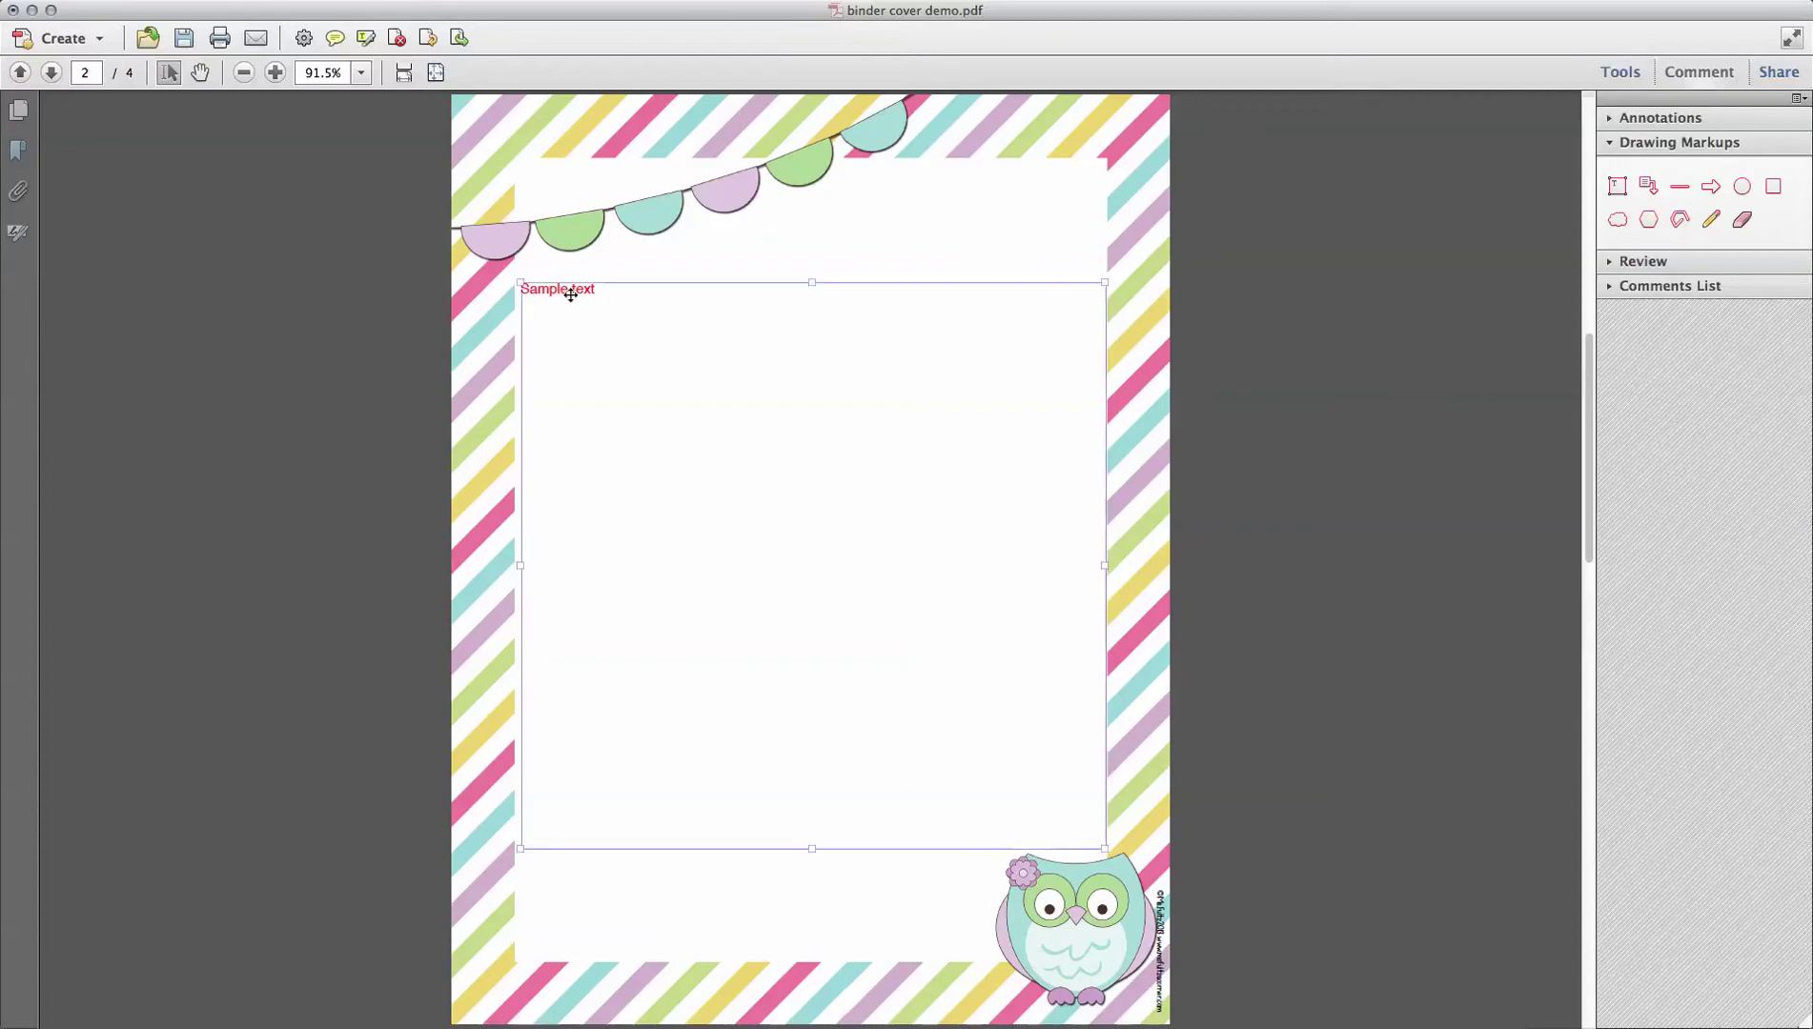
pyautogui.click(582, 291)
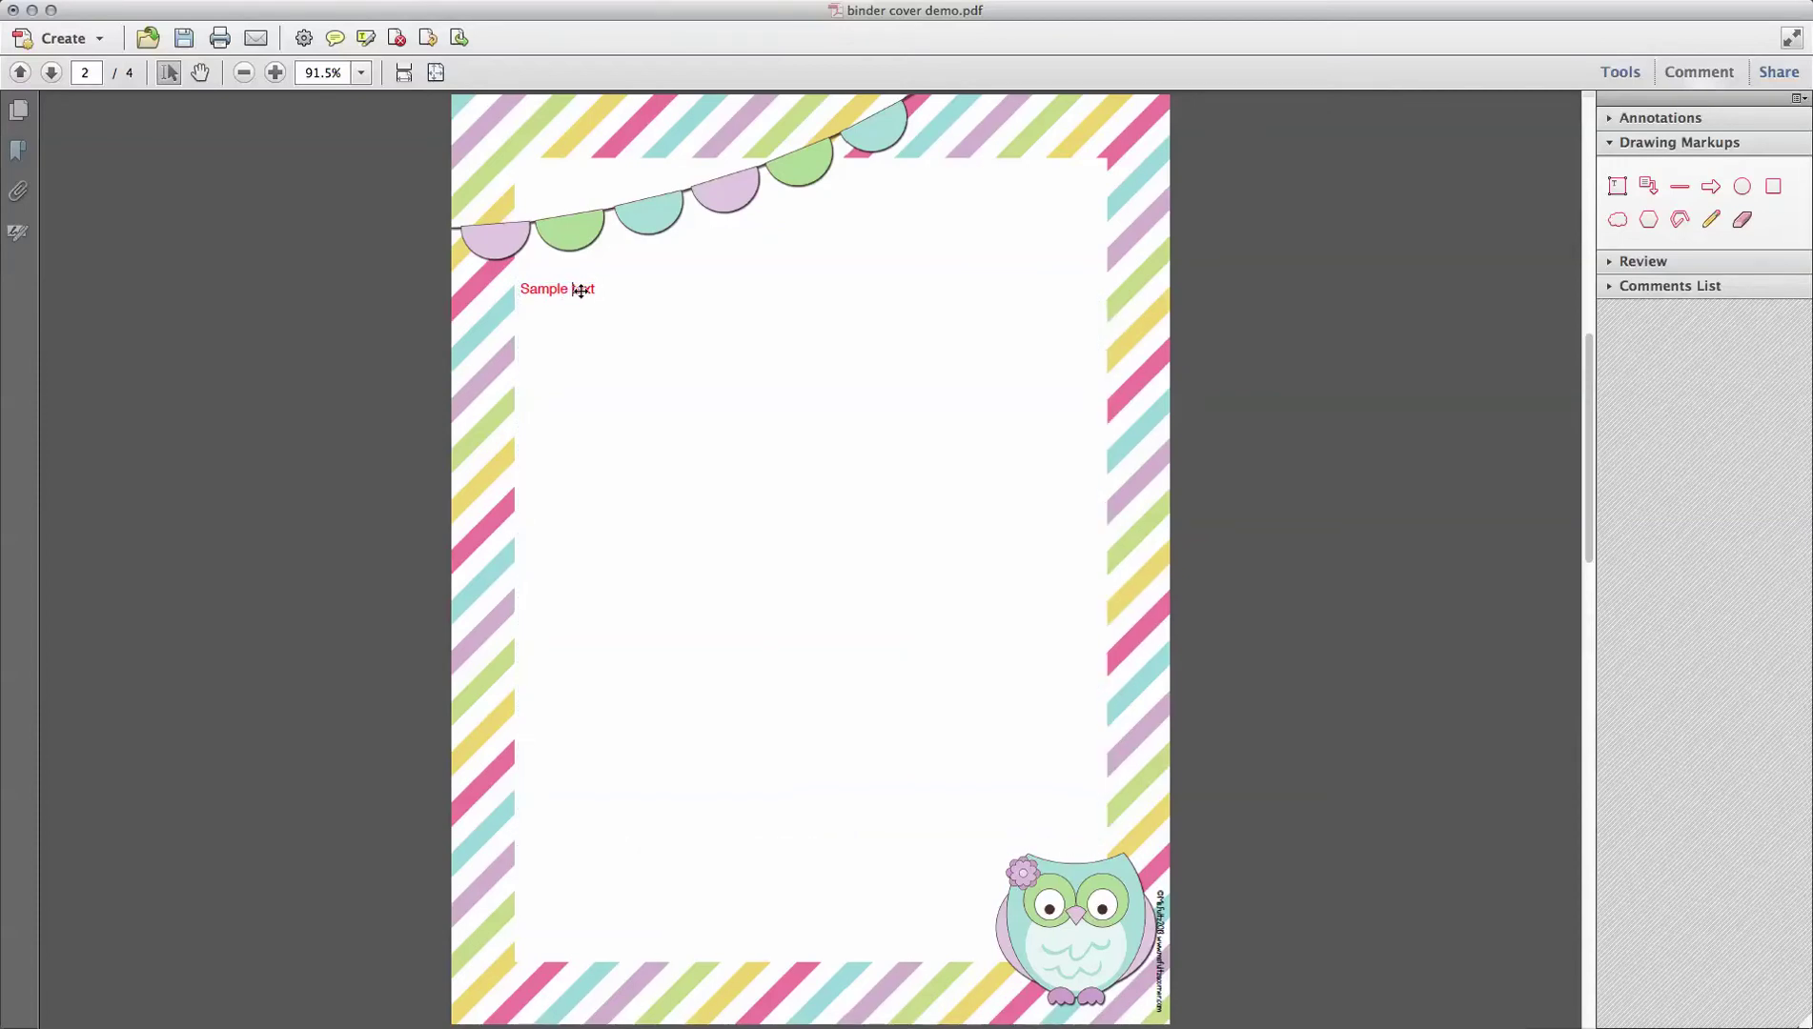
pyautogui.moveTo(597, 289); pyautogui.dragTo(516, 288)
pyautogui.press('super+e')
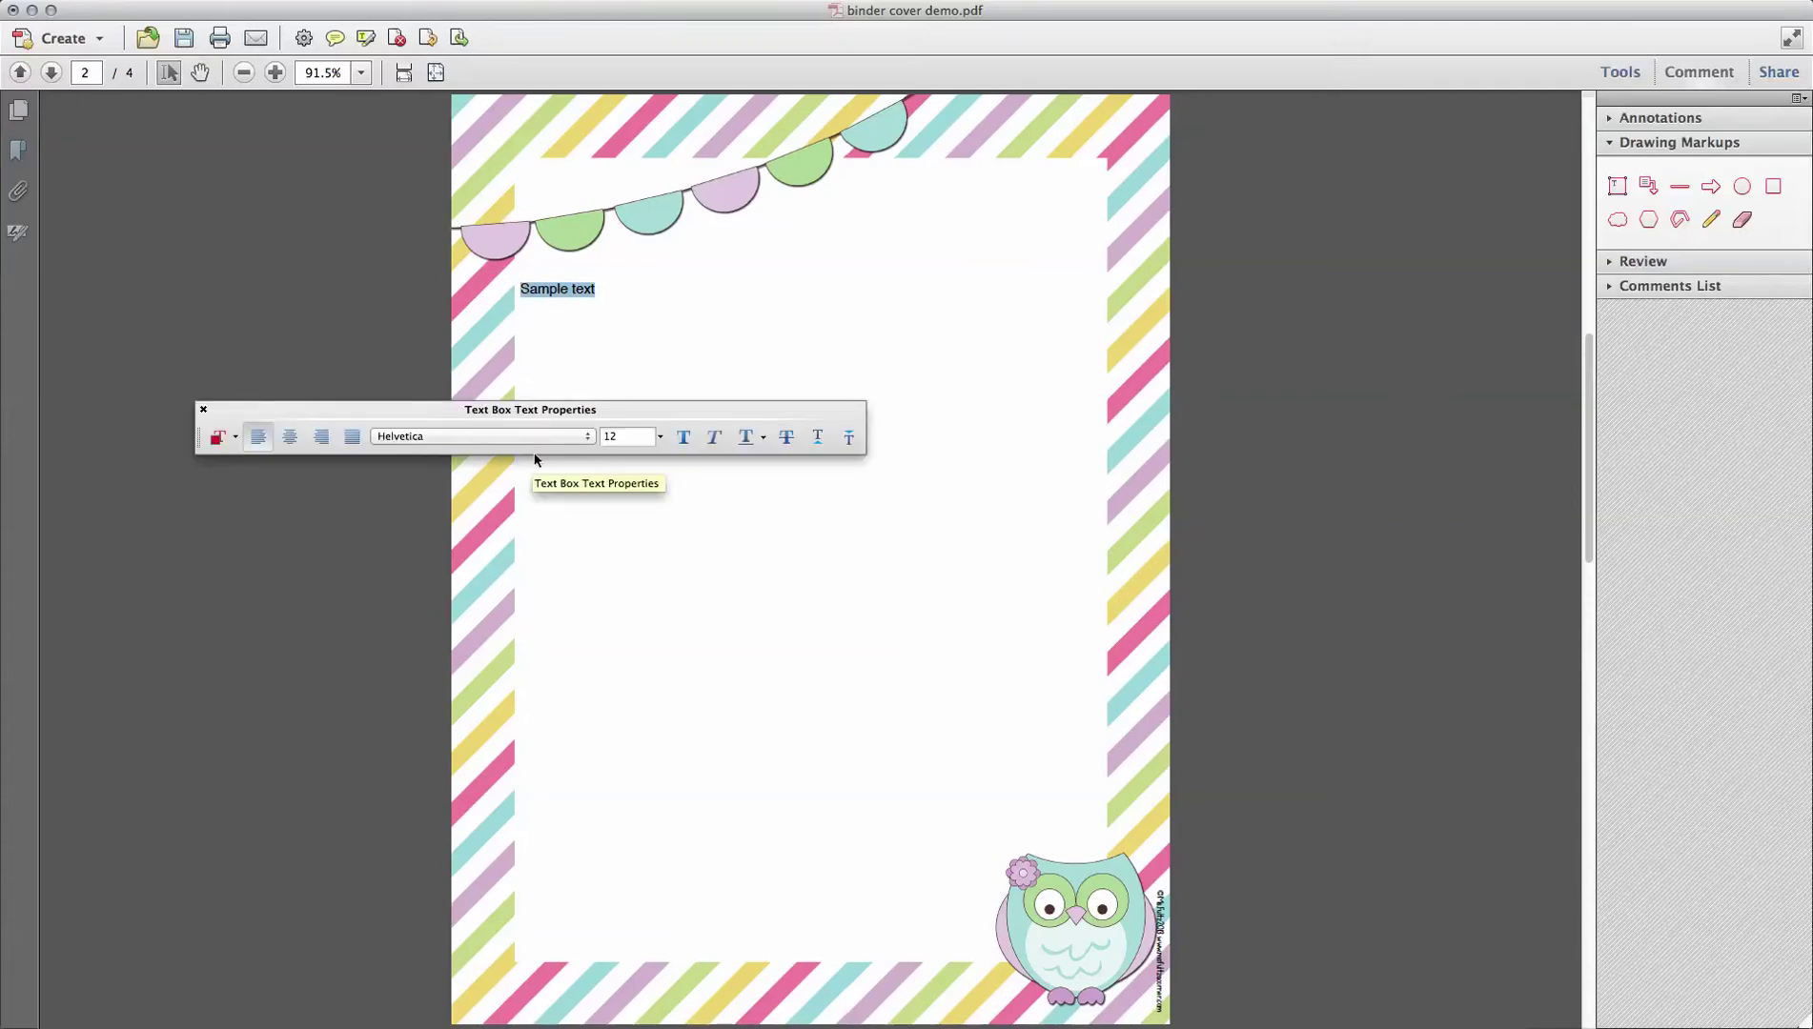
pyautogui.click(218, 437)
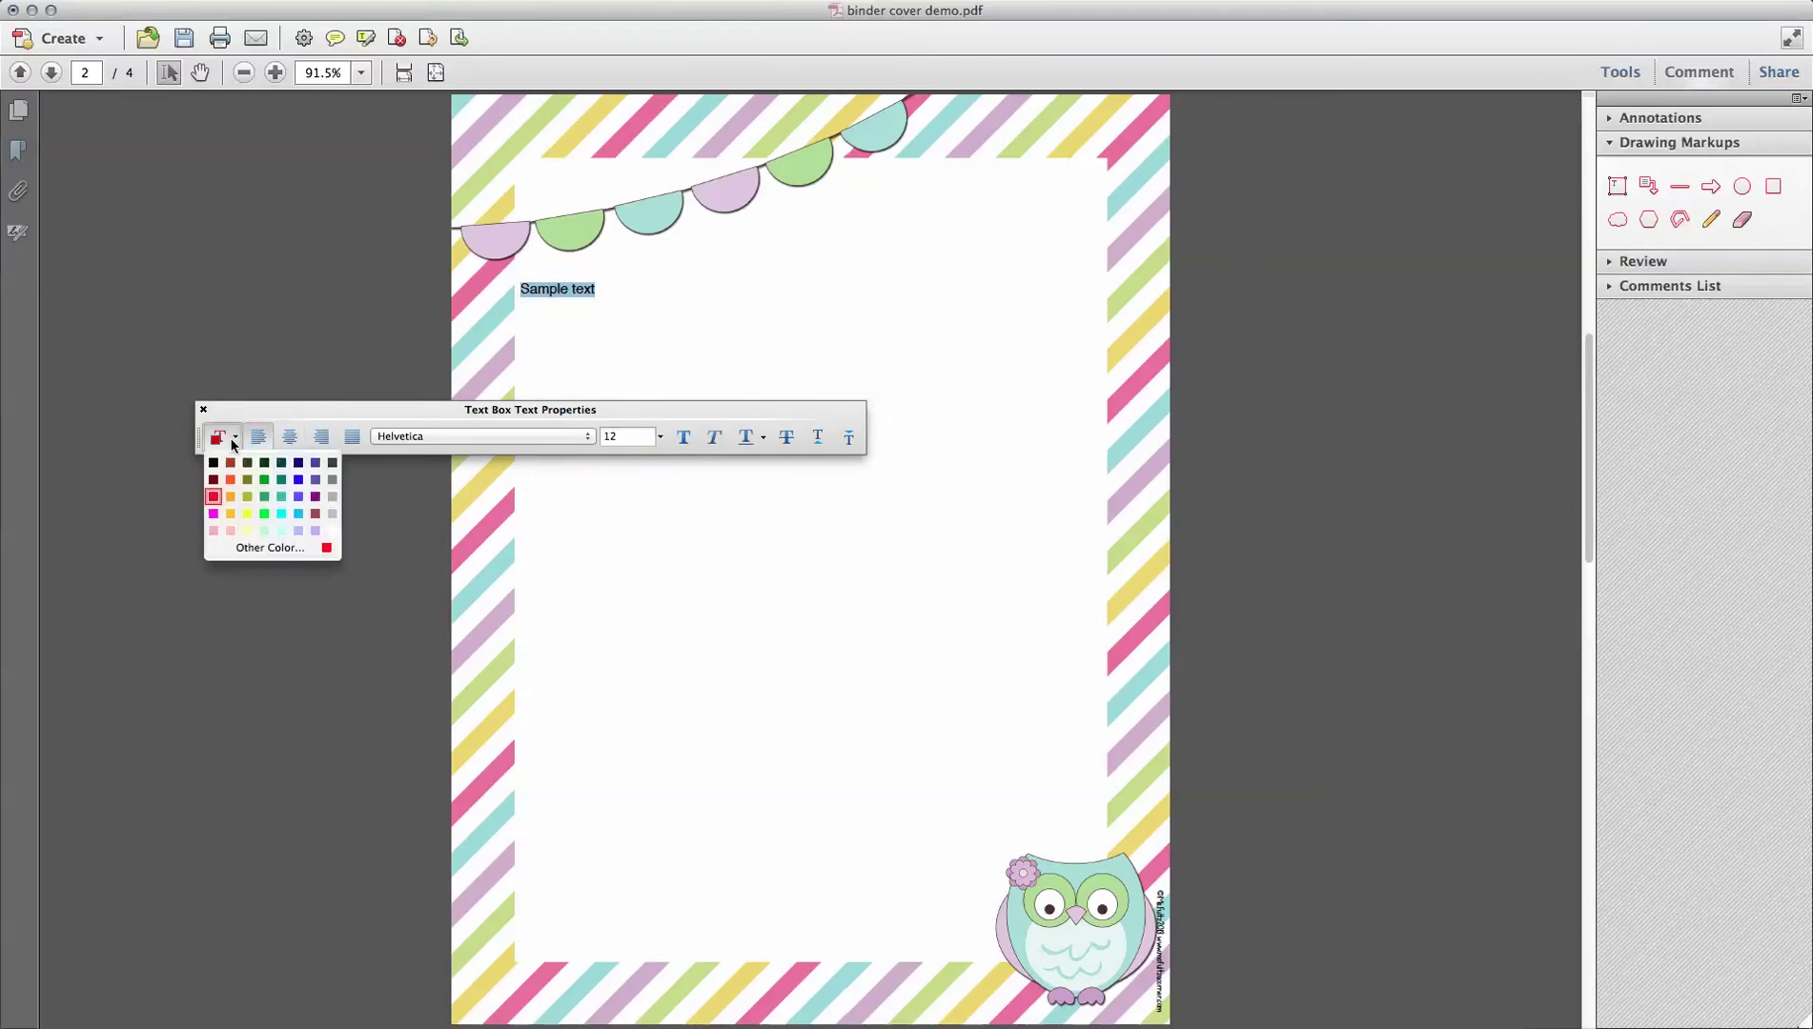
pyautogui.click(215, 464)
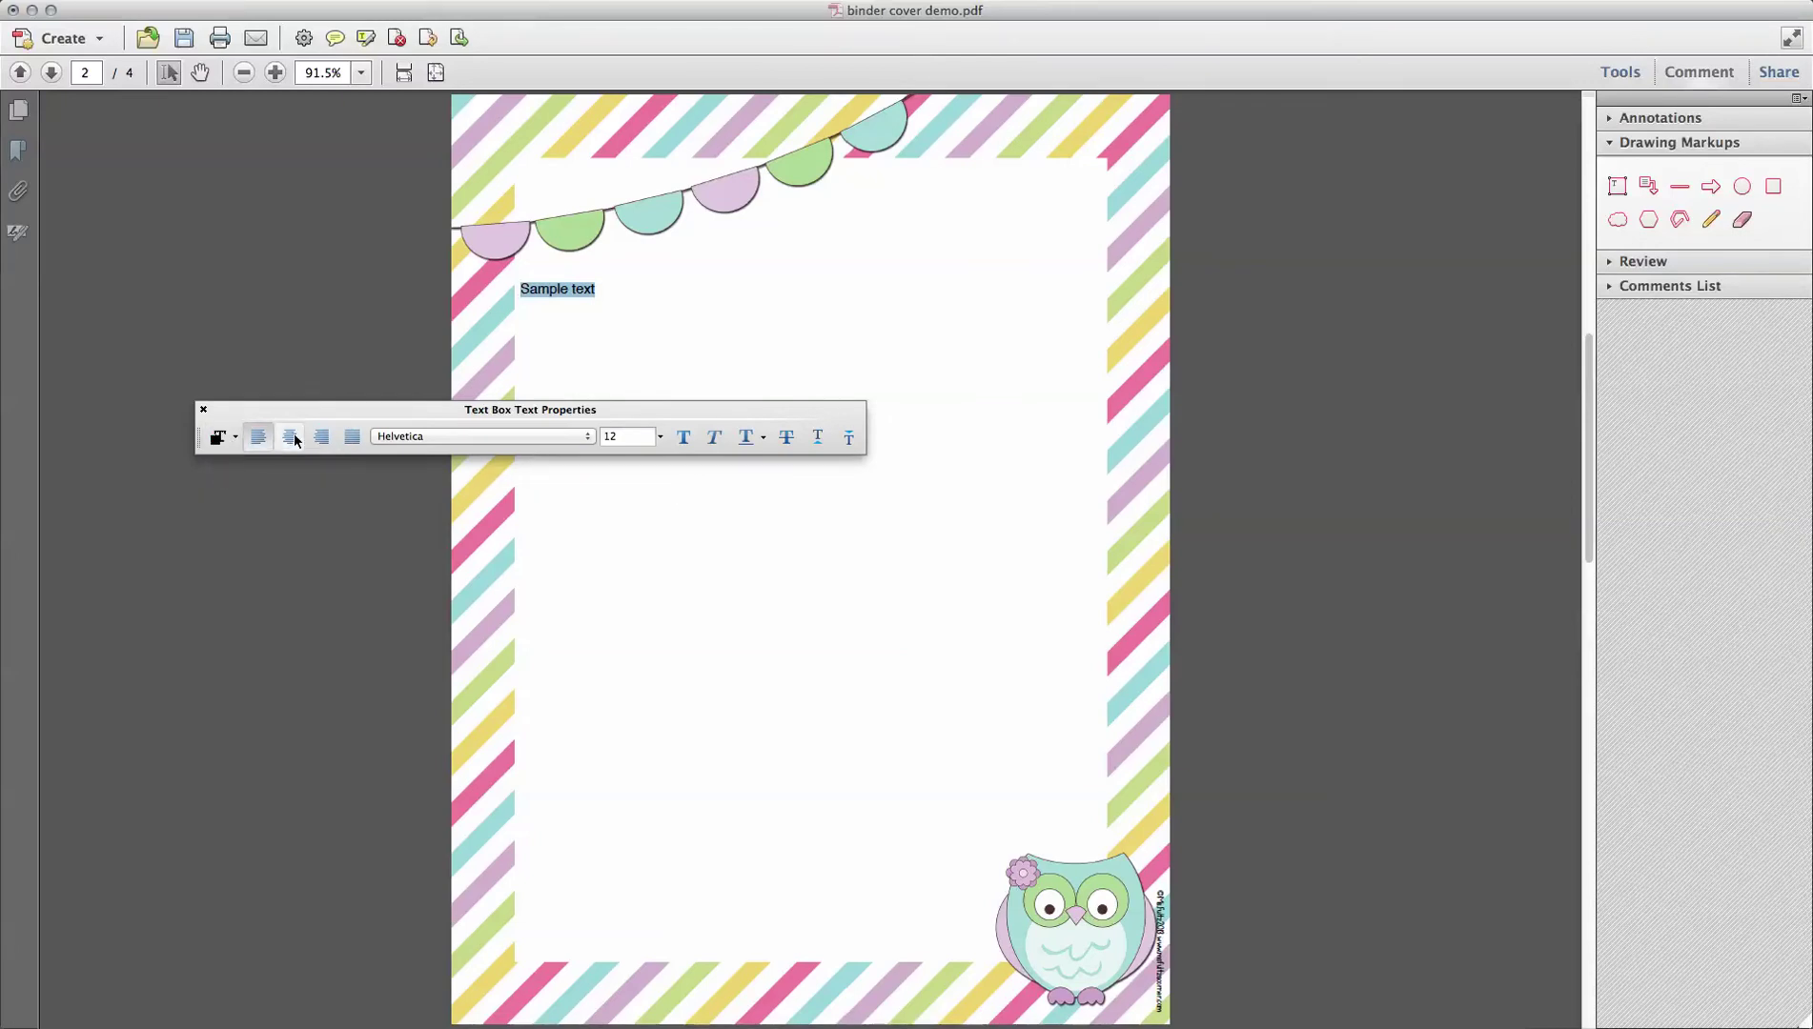
# Step: Set the text in the Janda Apple Cobbler font at size 100
pyautogui.click(461, 435)
pyautogui.scroll(-10, 471, 657)
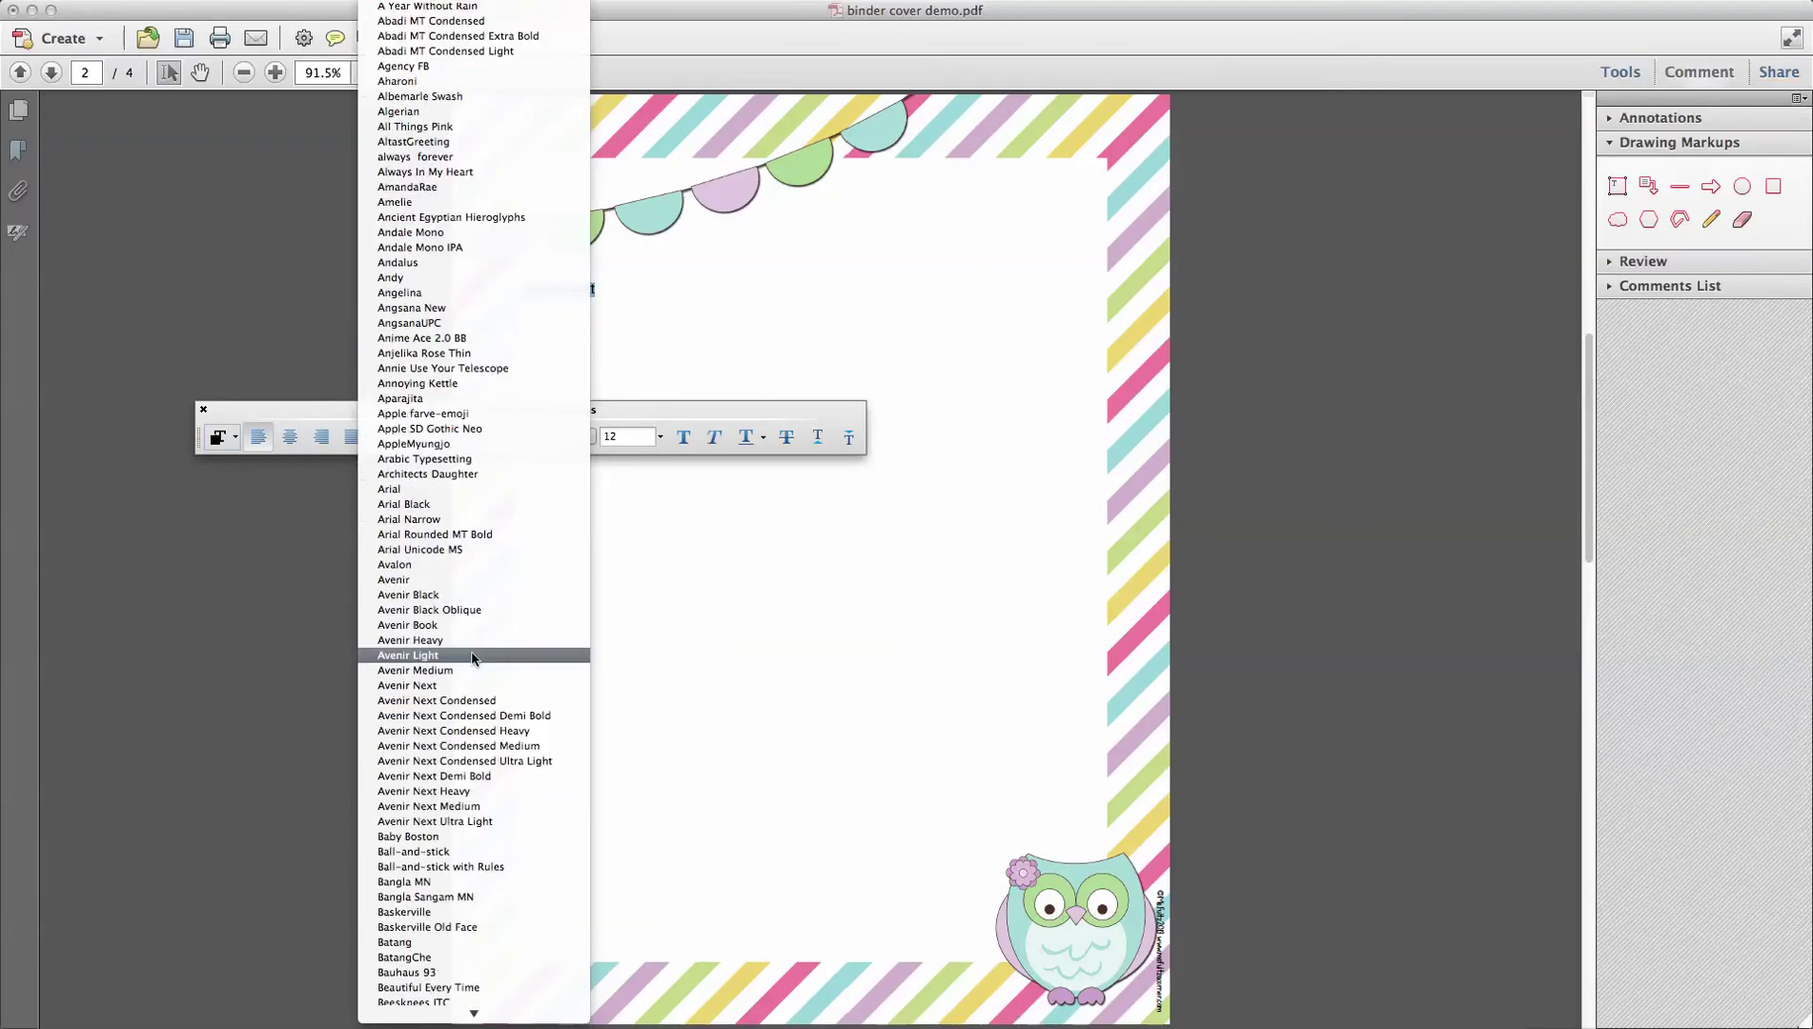
pyautogui.scroll(-15, 472, 657)
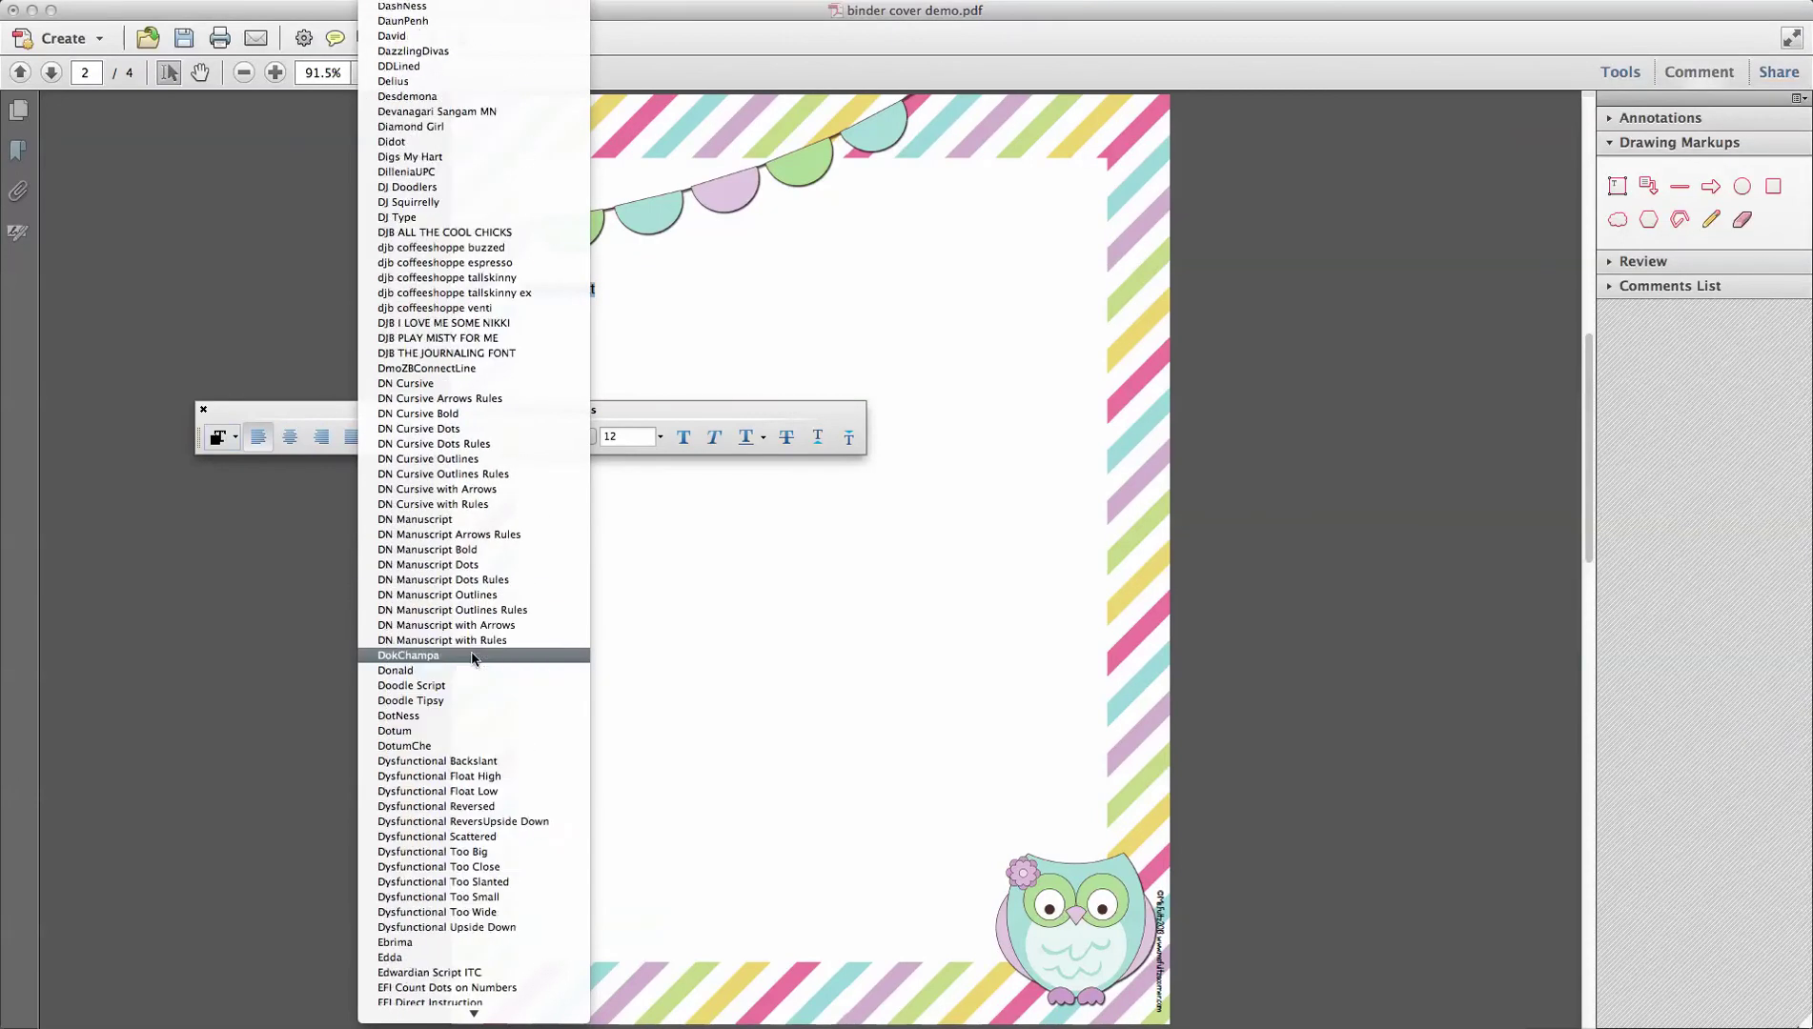
pyautogui.scroll(-20, 472, 657)
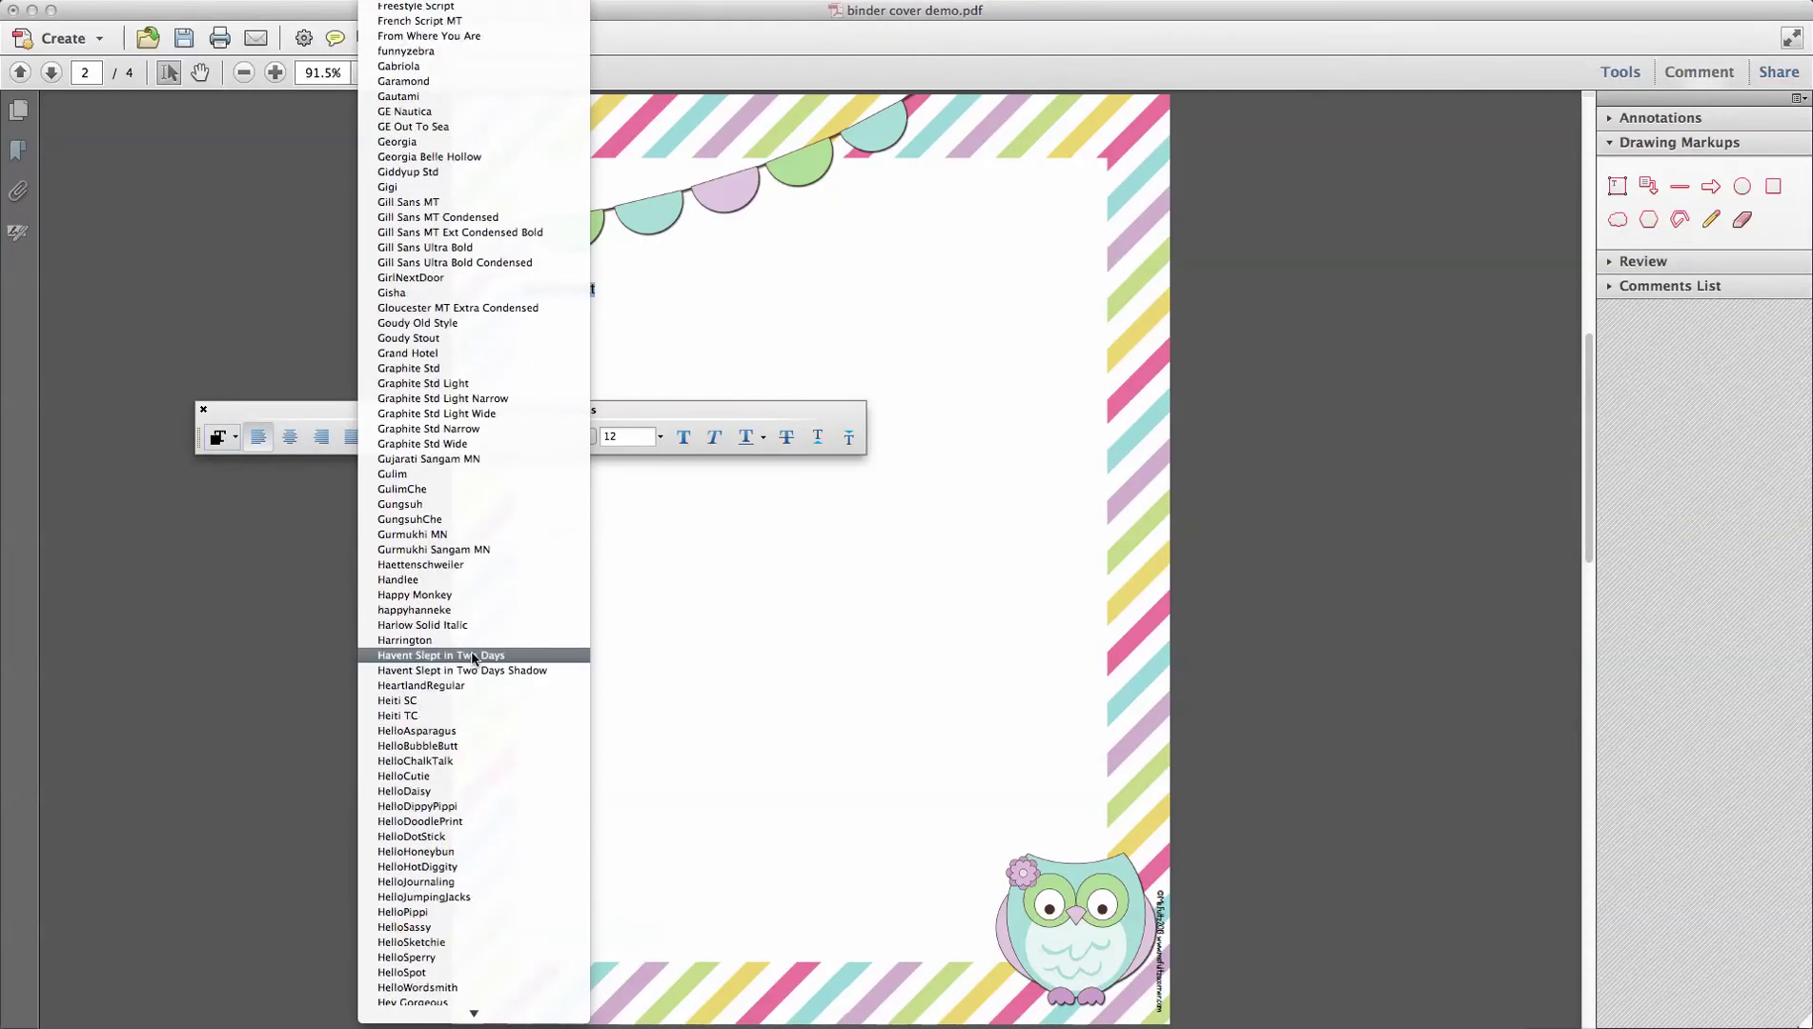
pyautogui.scroll(-15, 472, 657)
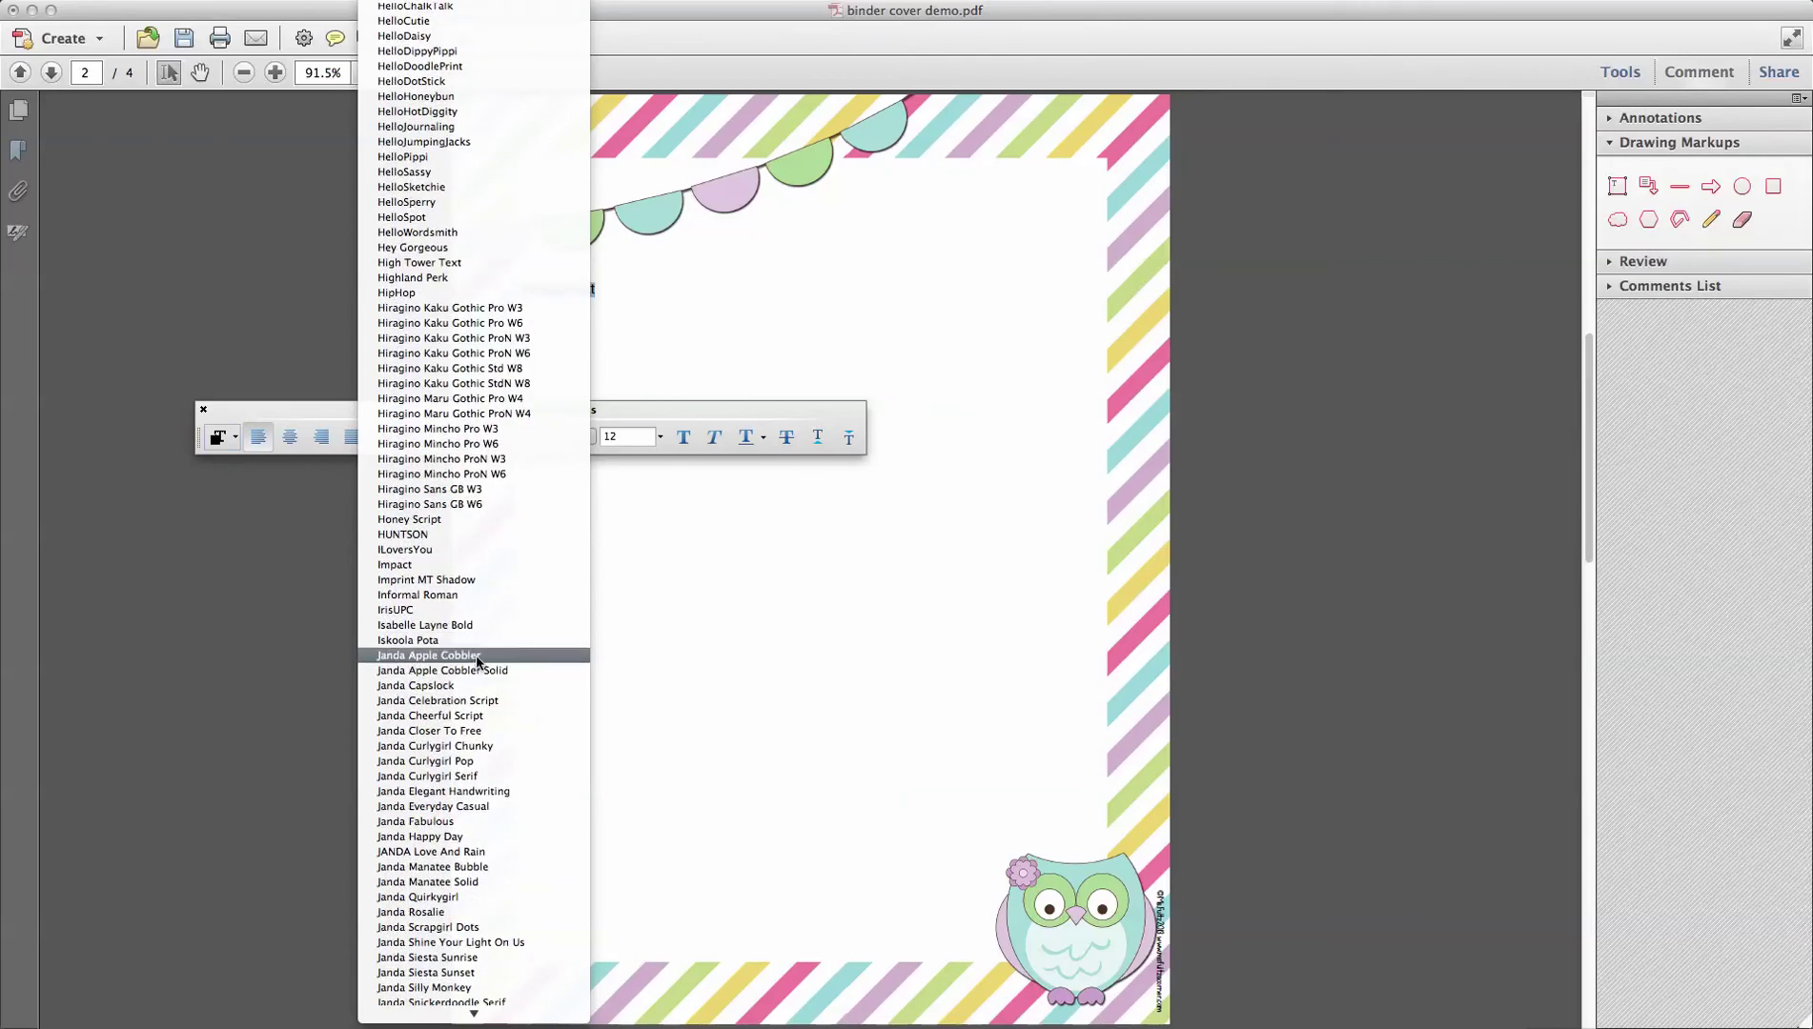
pyautogui.click(473, 656)
pyautogui.click(636, 440)
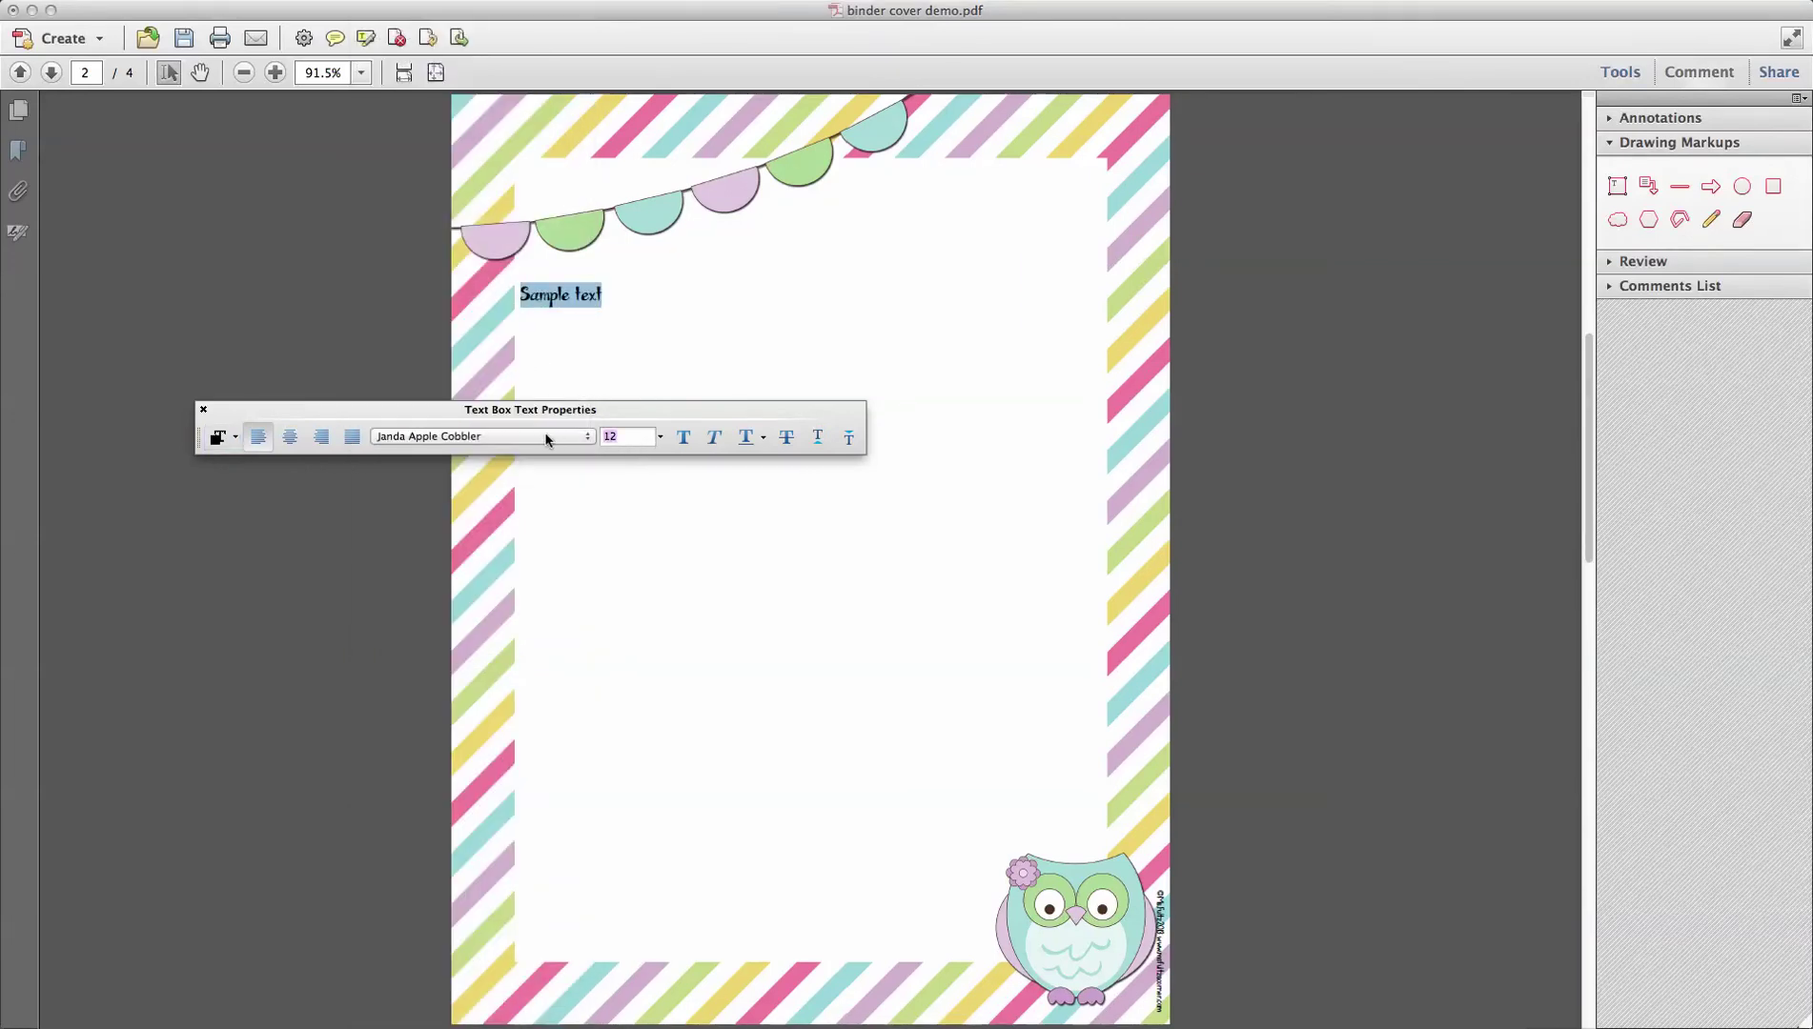
pyautogui.write('100')
pyautogui.press('Return')
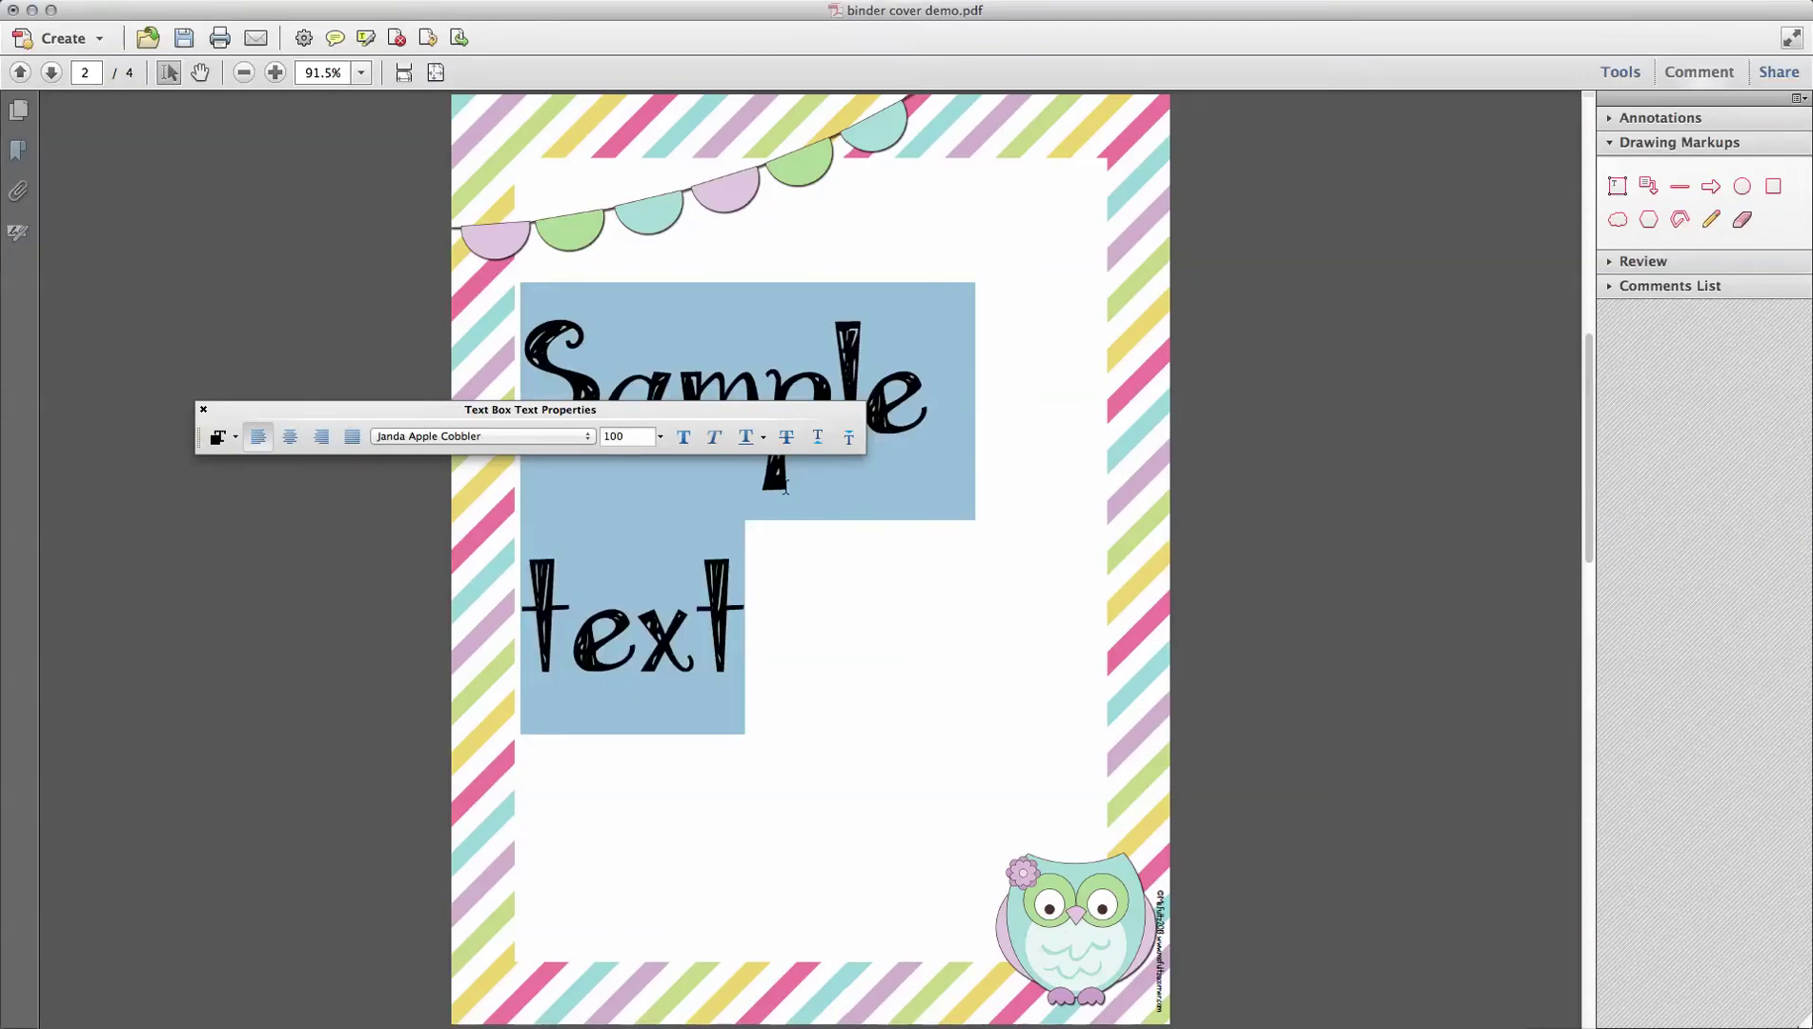
# Step: Centre the text within its box and close the properties bar
pyautogui.click(290, 437)
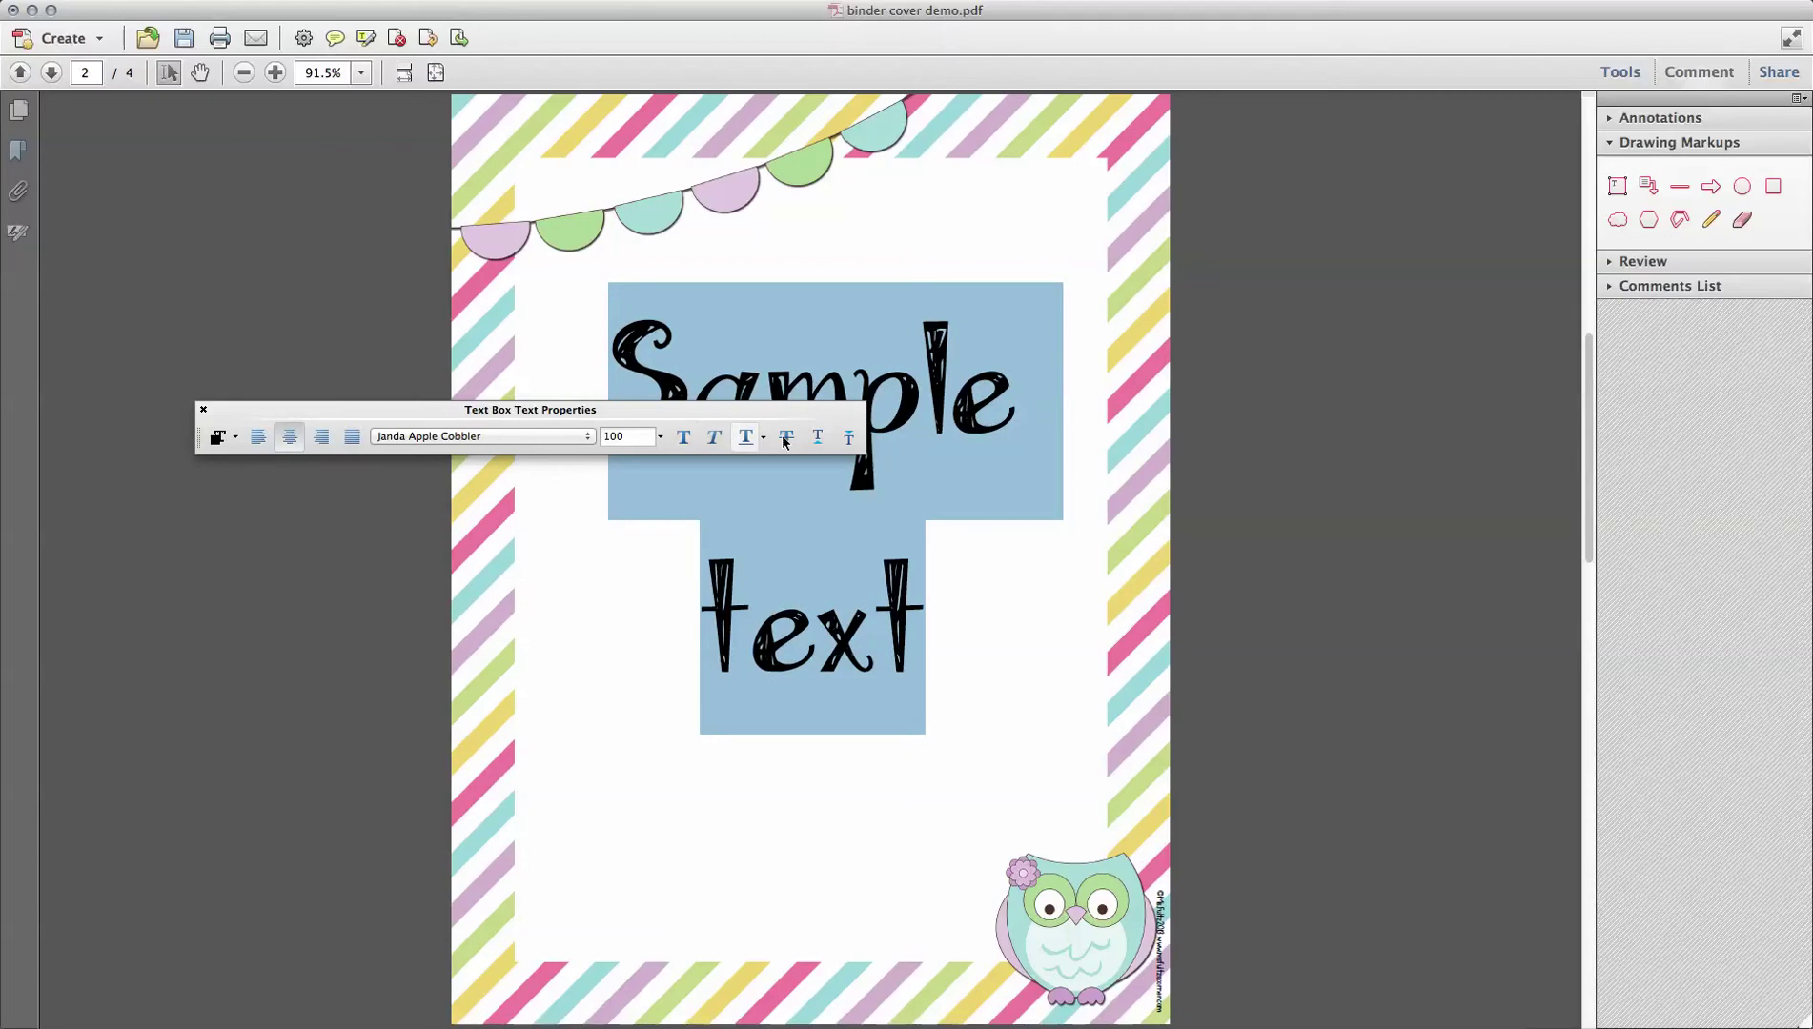
pyautogui.click(203, 409)
pyautogui.click(1382, 610)
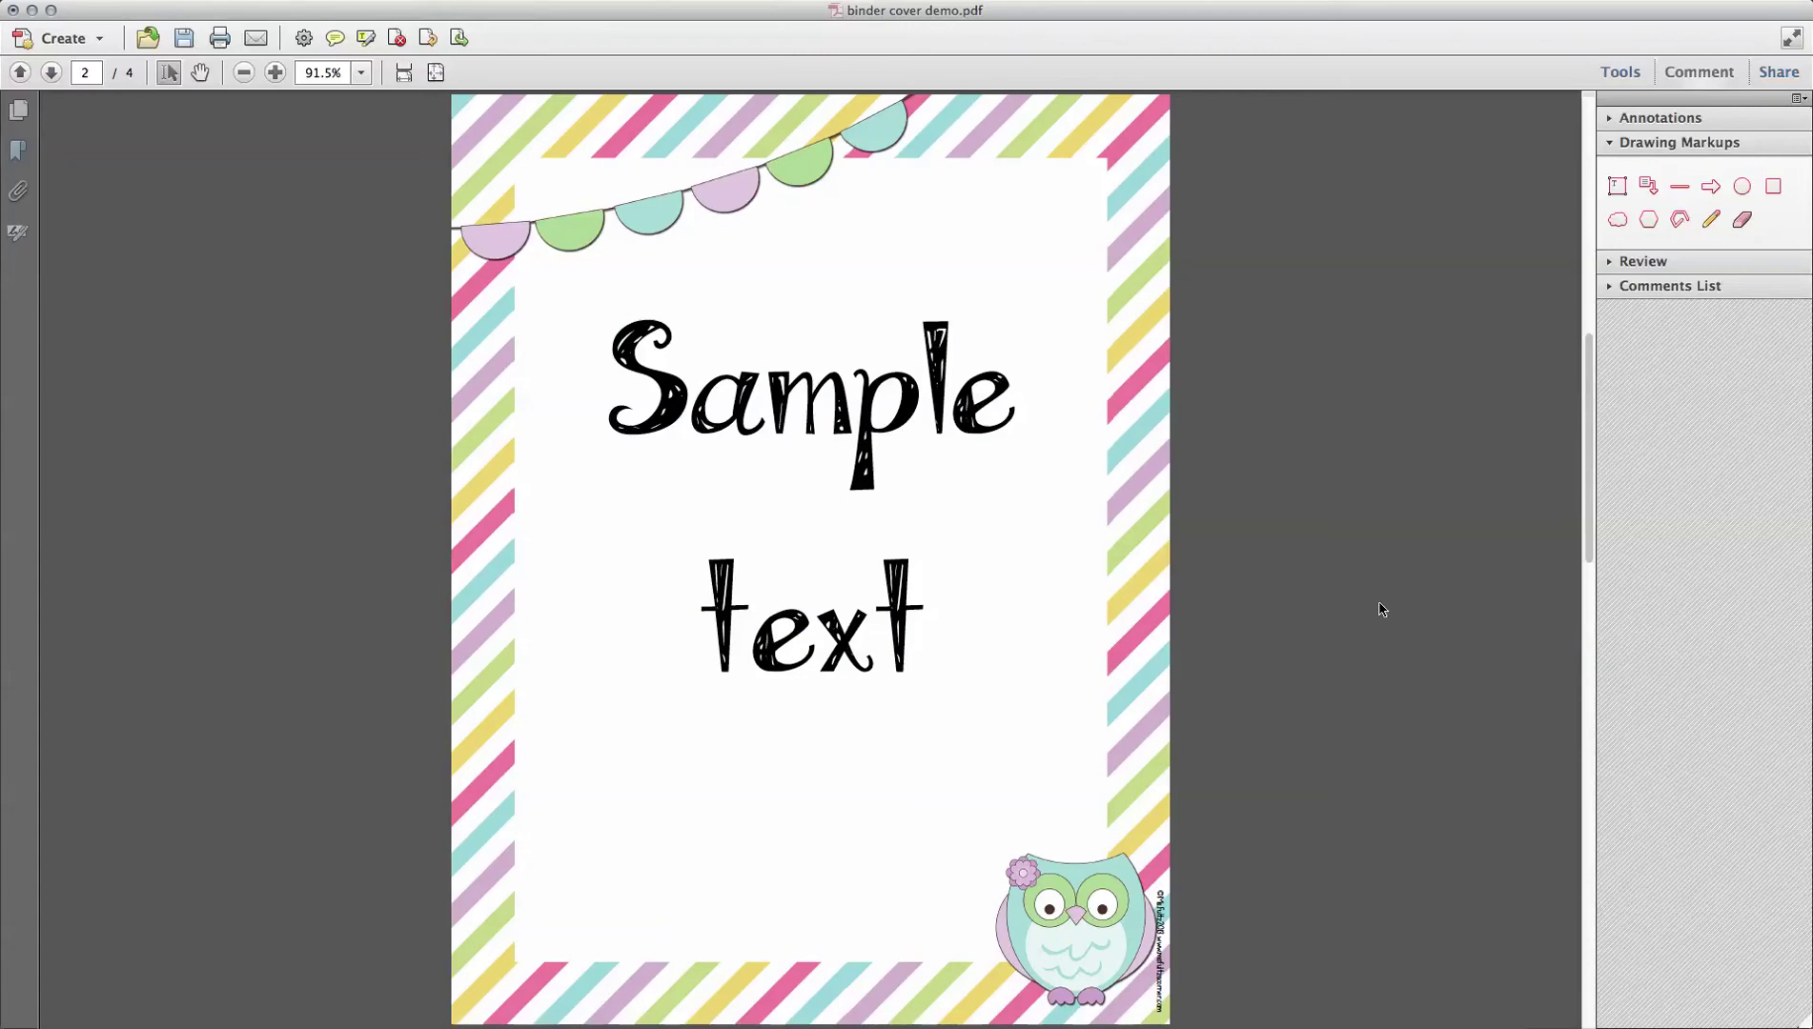
pyautogui.click(708, 393)
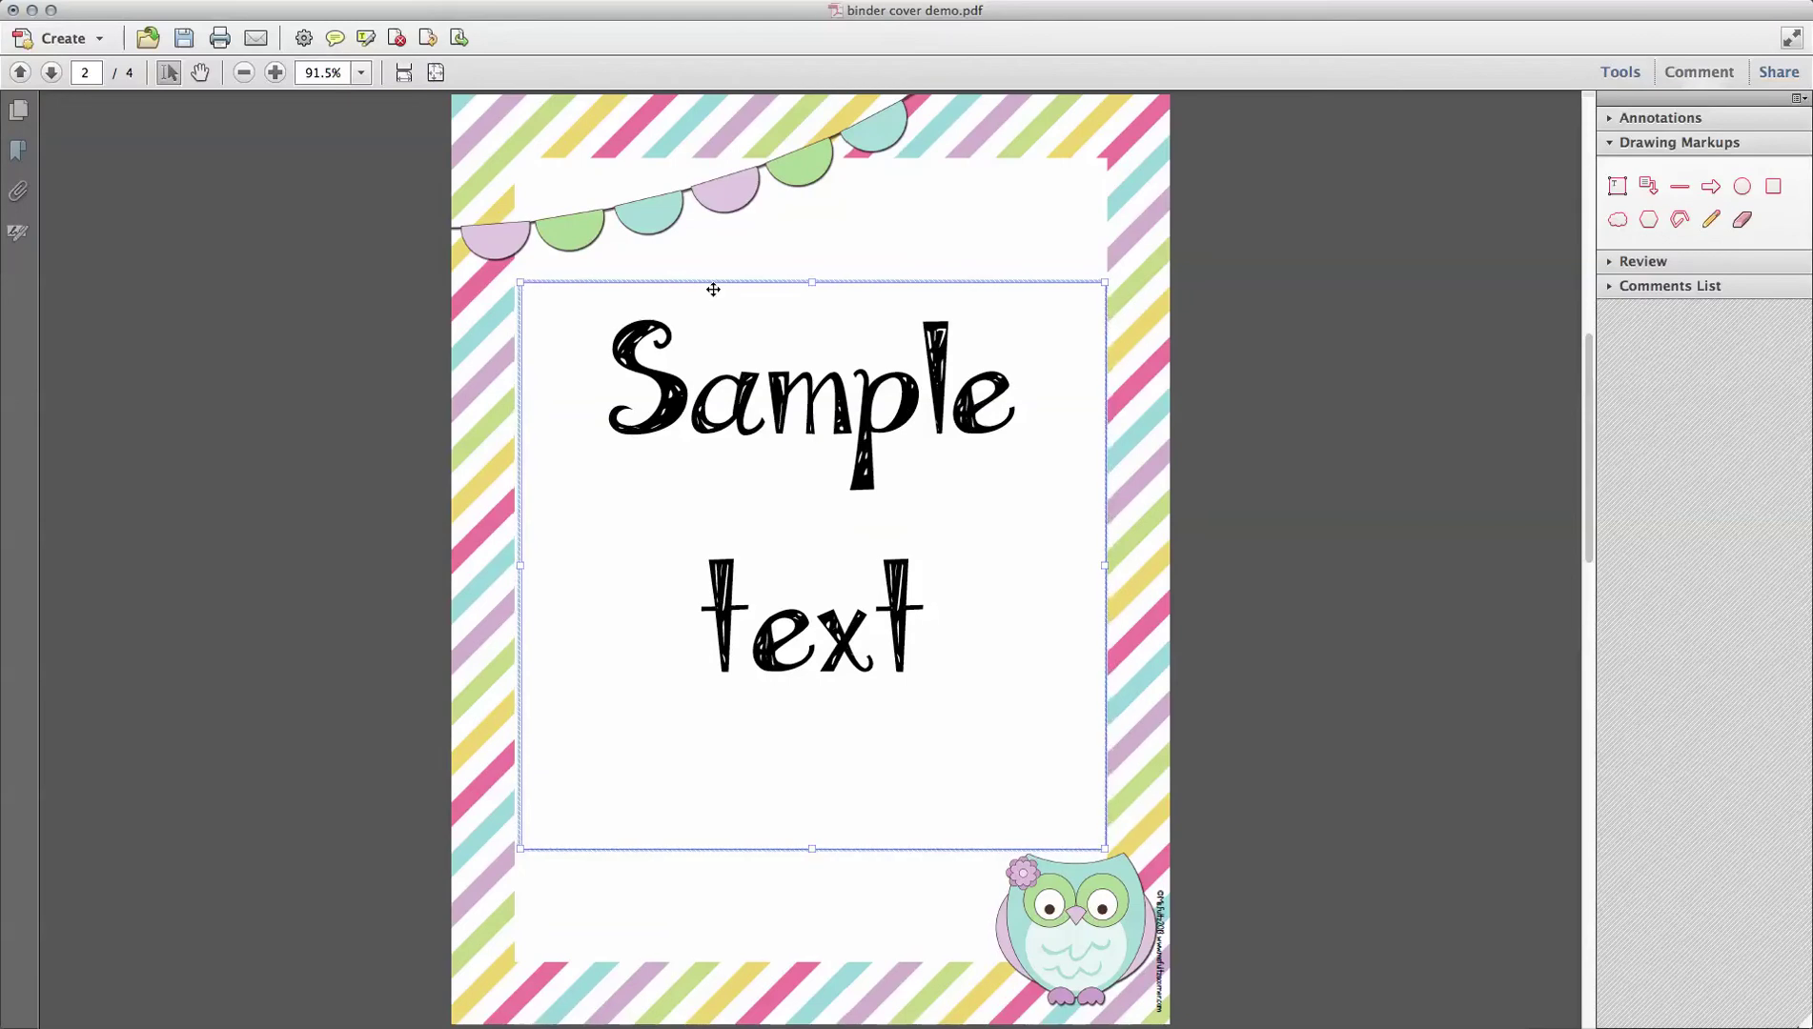
# Step: Paste the Sample text box onto page 3 and shrink it toward the scalloped label
pyautogui.click(52, 73)
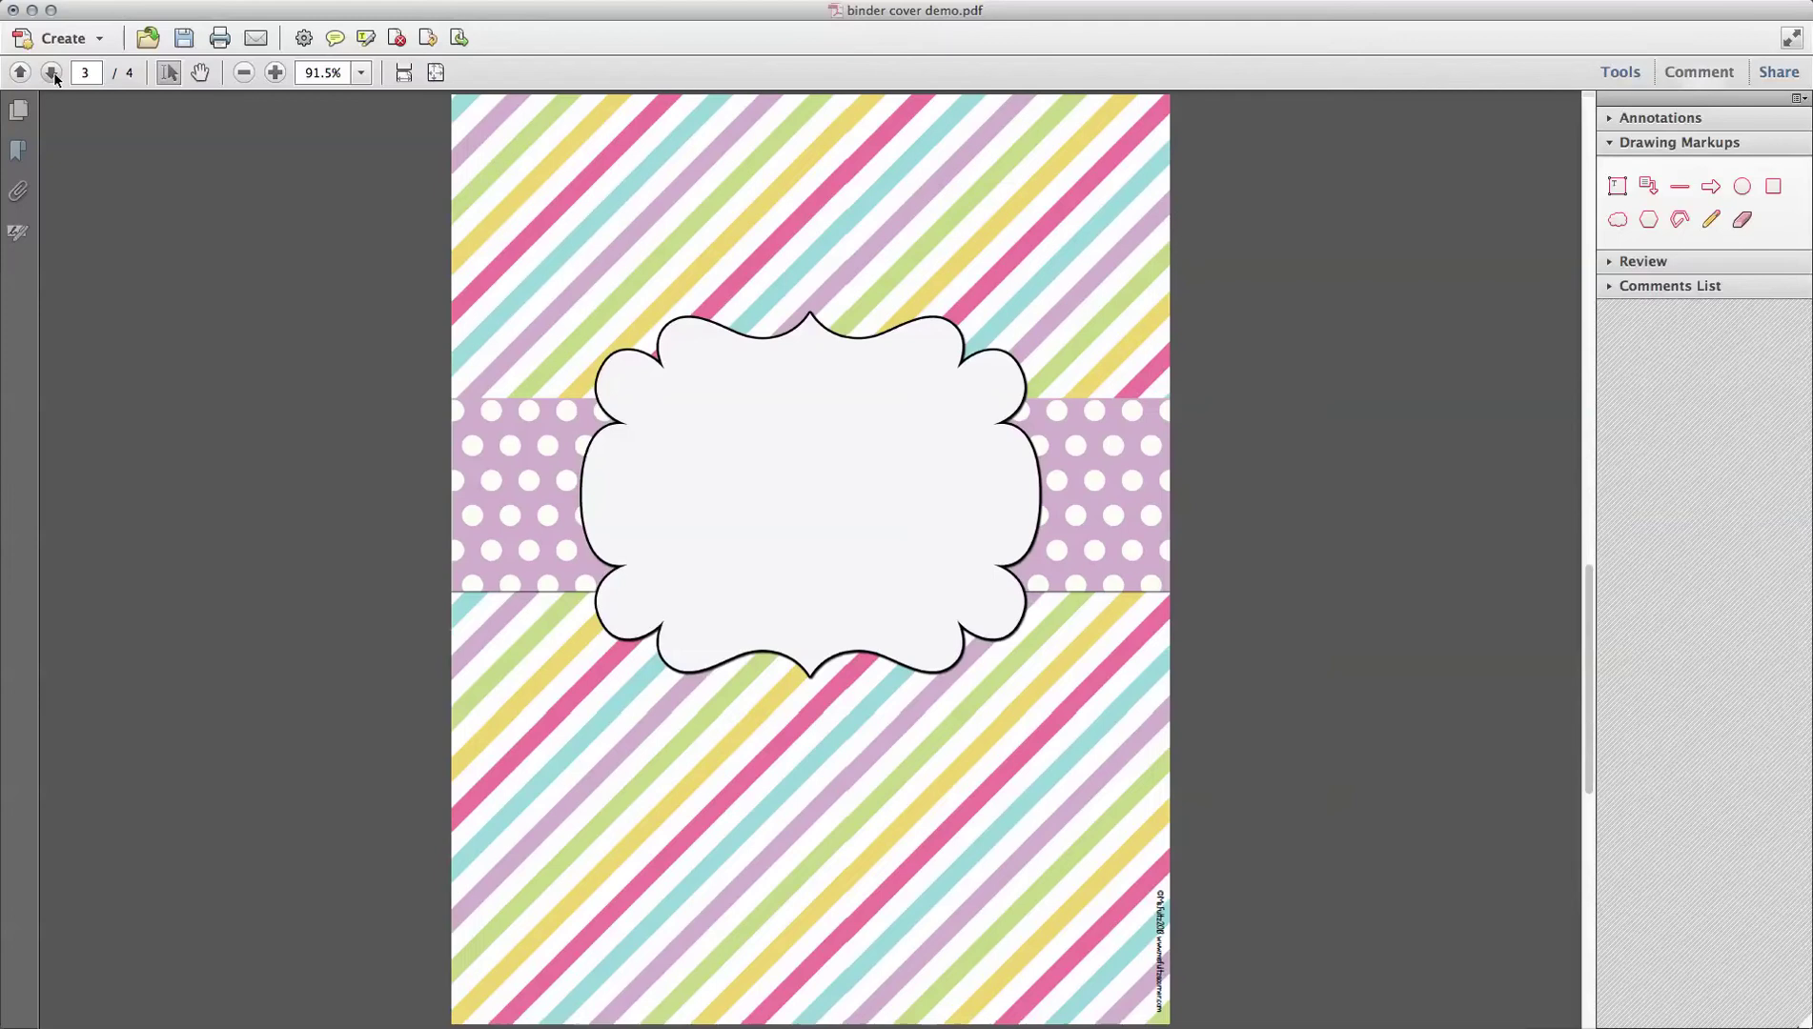
pyautogui.press('super+v')
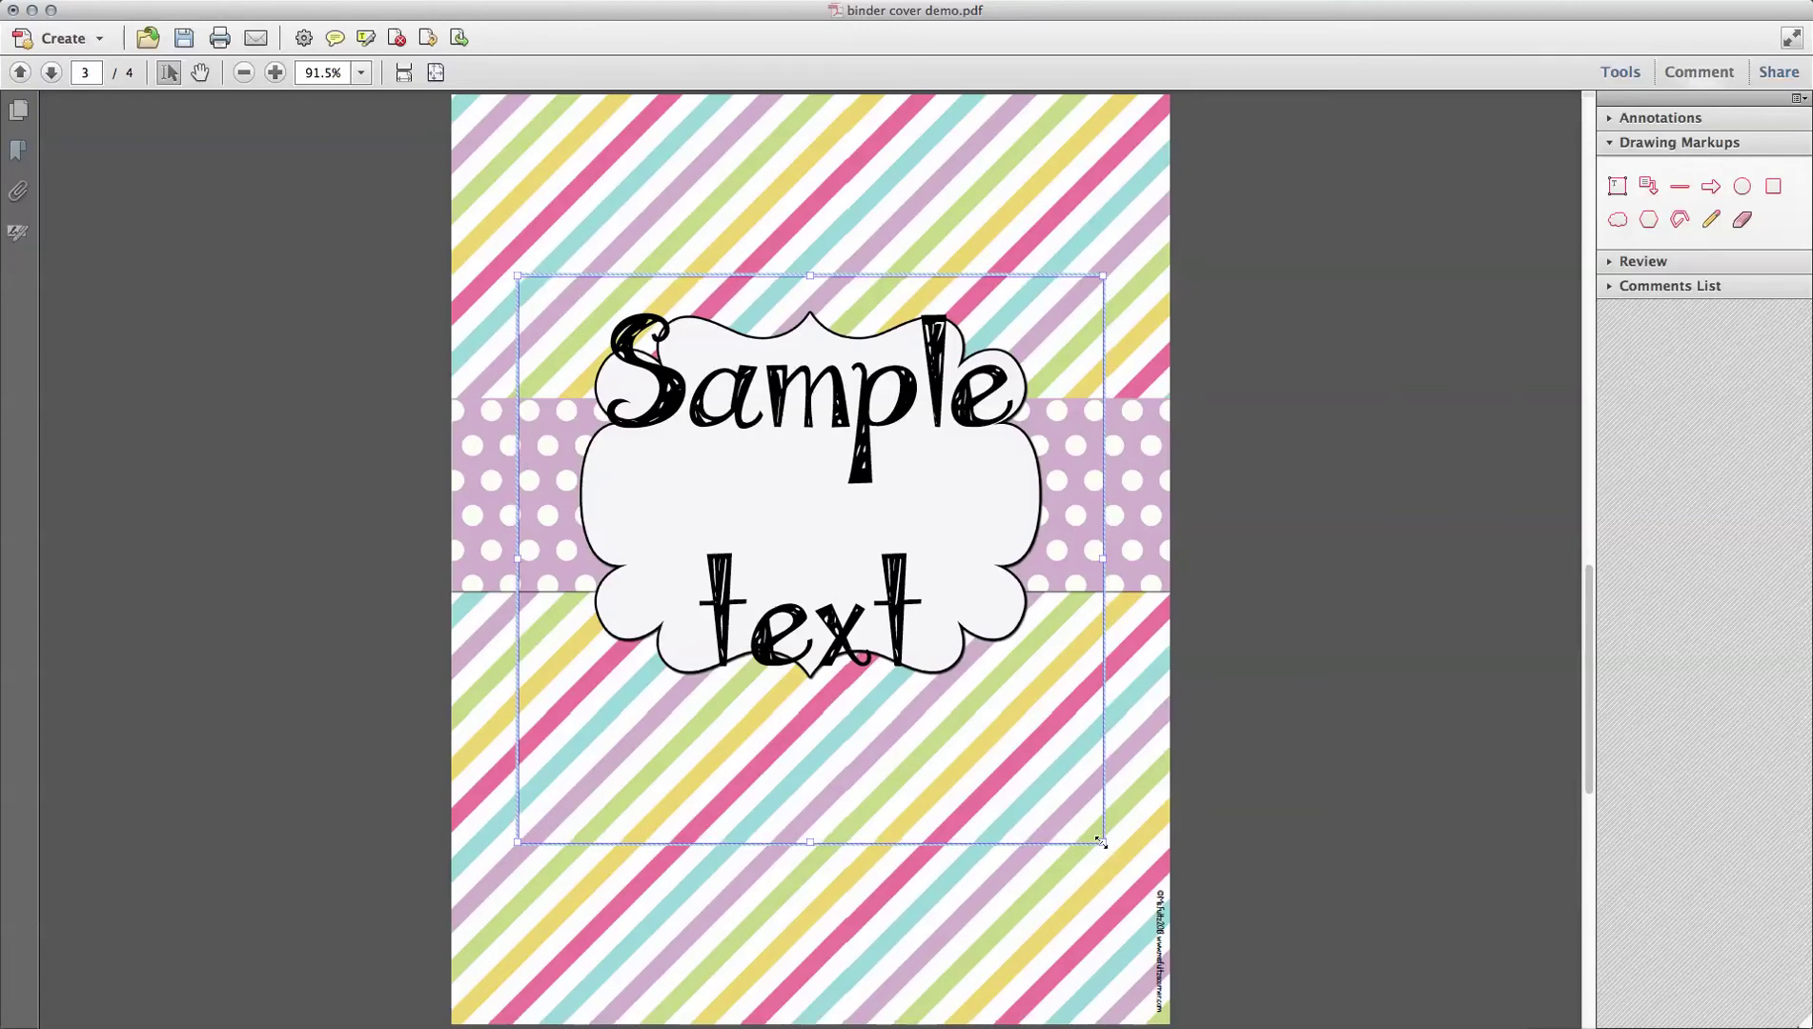
pyautogui.moveTo(1100, 842); pyautogui.dragTo(1048, 676)
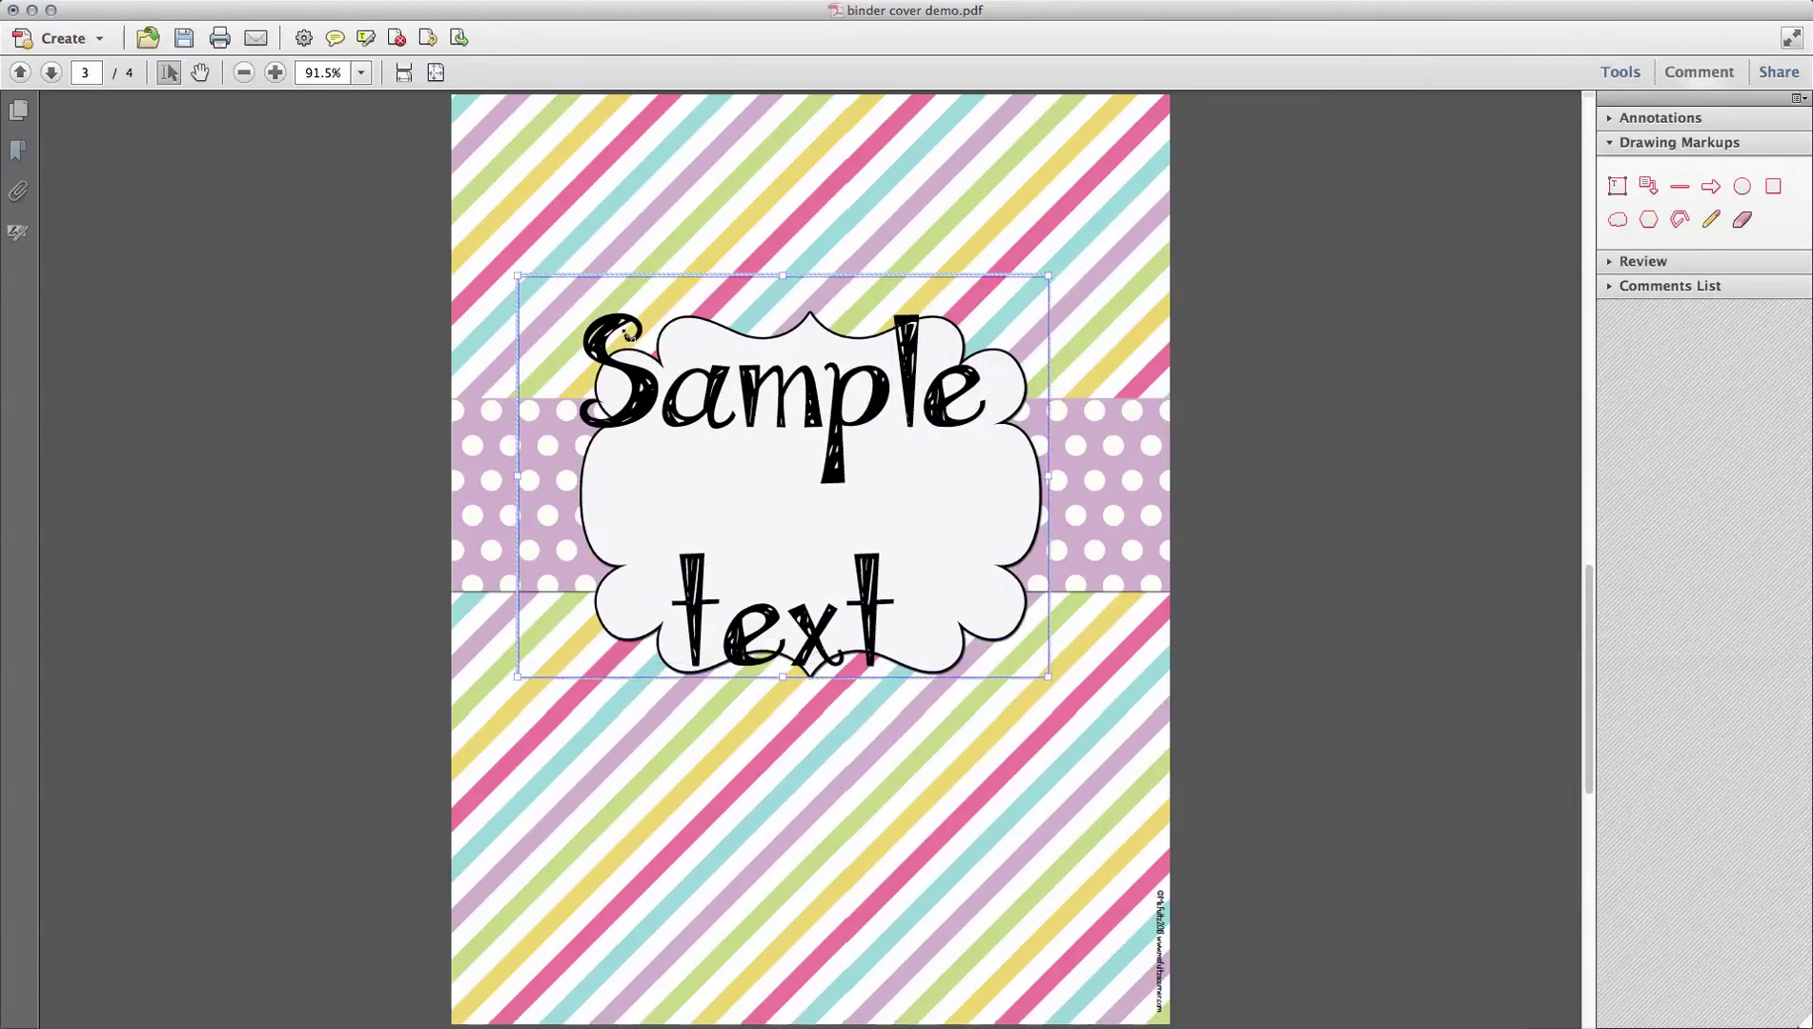
pyautogui.moveTo(516, 275); pyautogui.dragTo(596, 329)
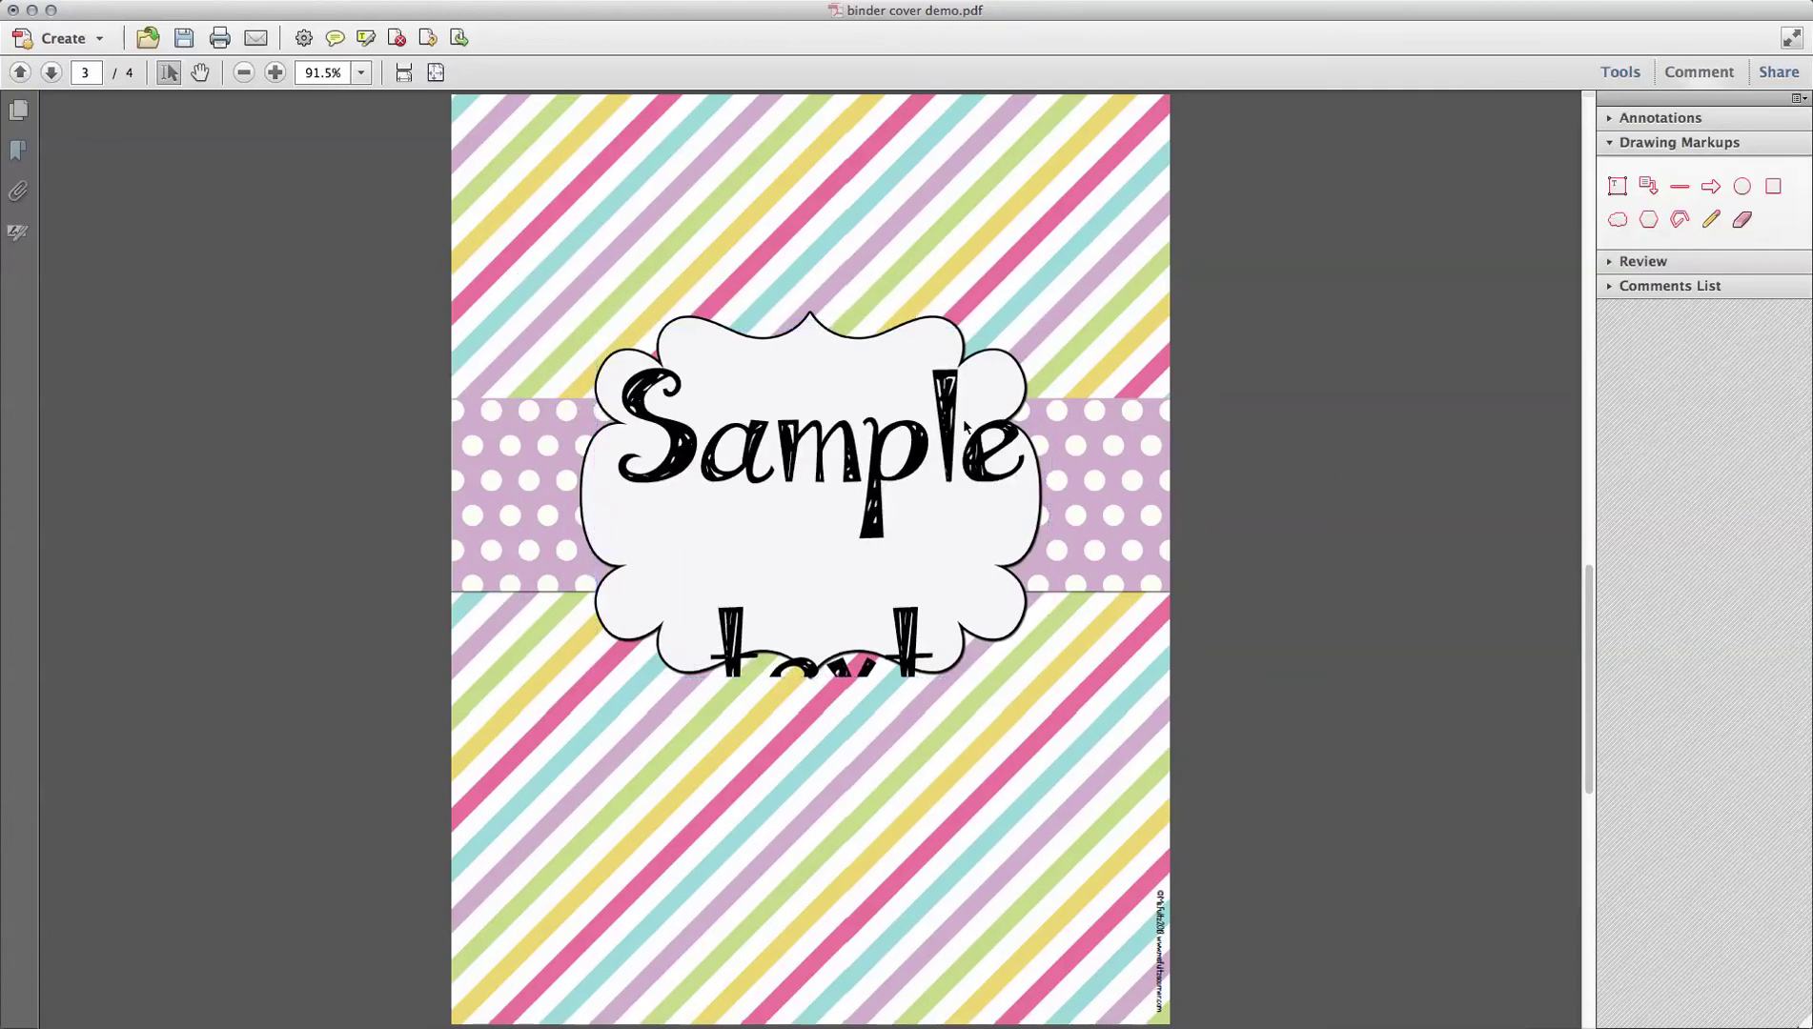
# Step: Reduce the pasted Sample text to size 50 so it sits on one line
pyautogui.click(938, 442)
pyautogui.moveTo(933, 724); pyautogui.dragTo(632, 522)
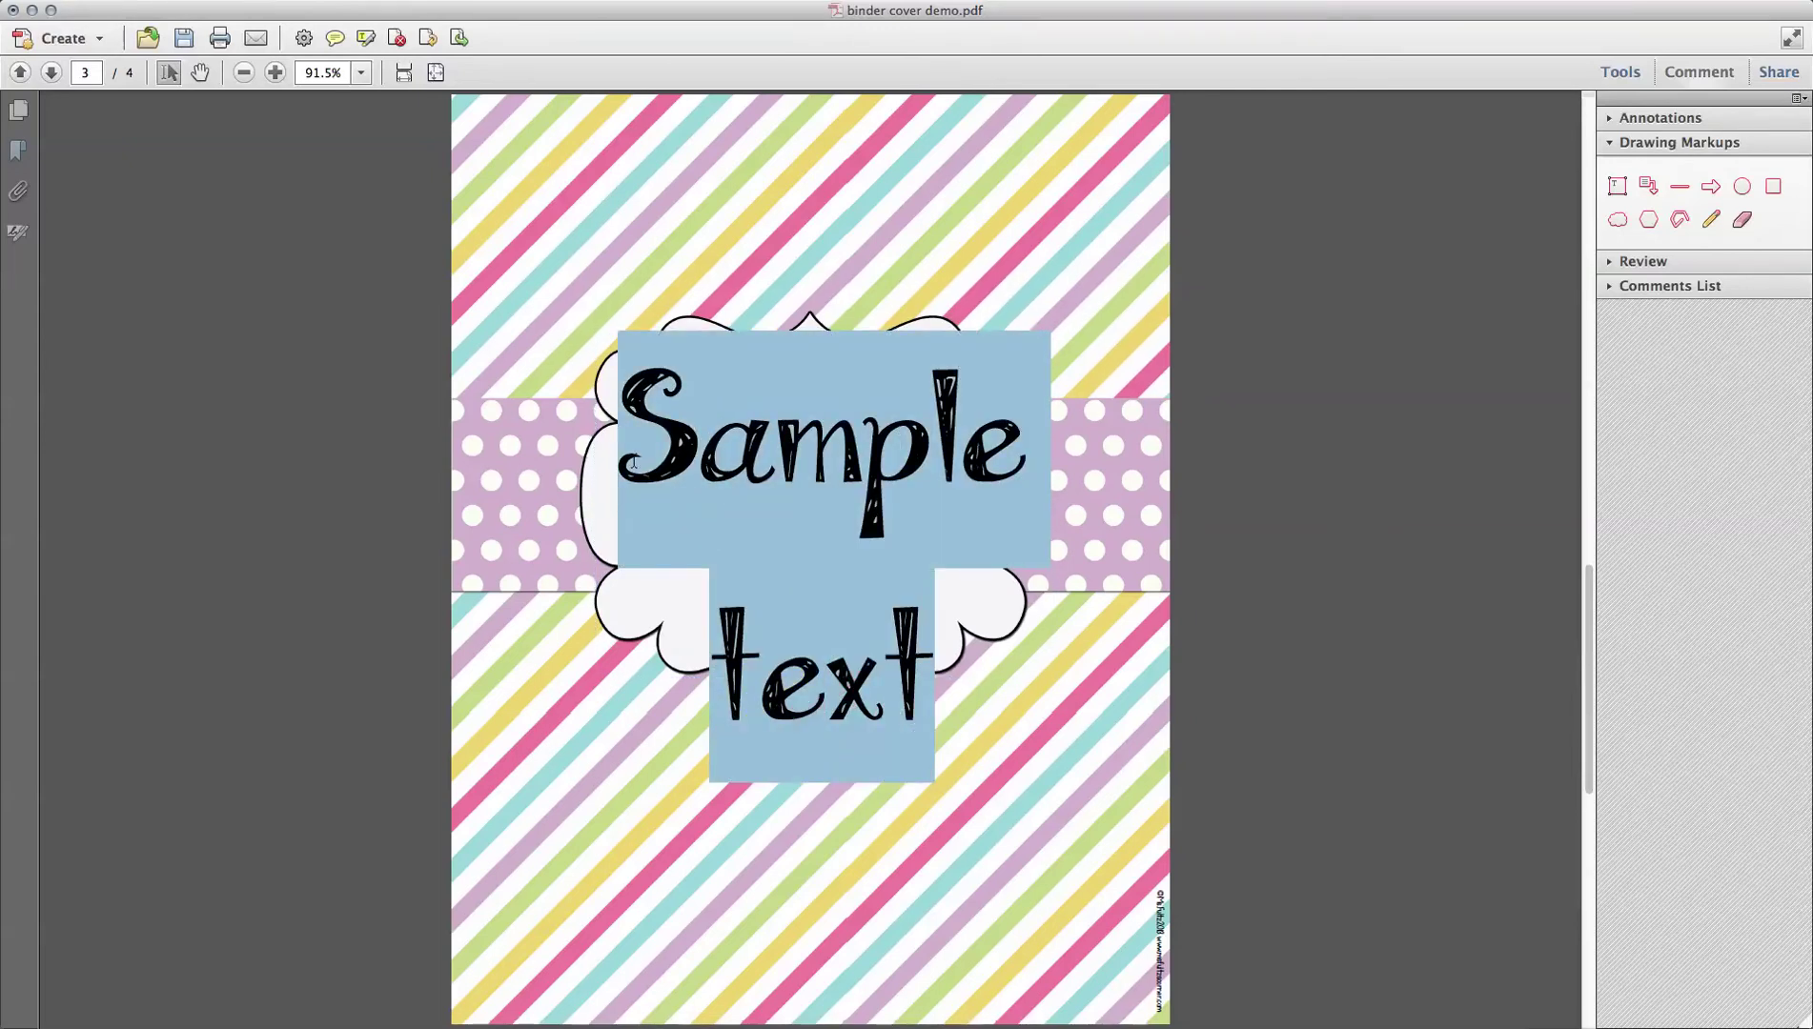
pyautogui.press('super+e')
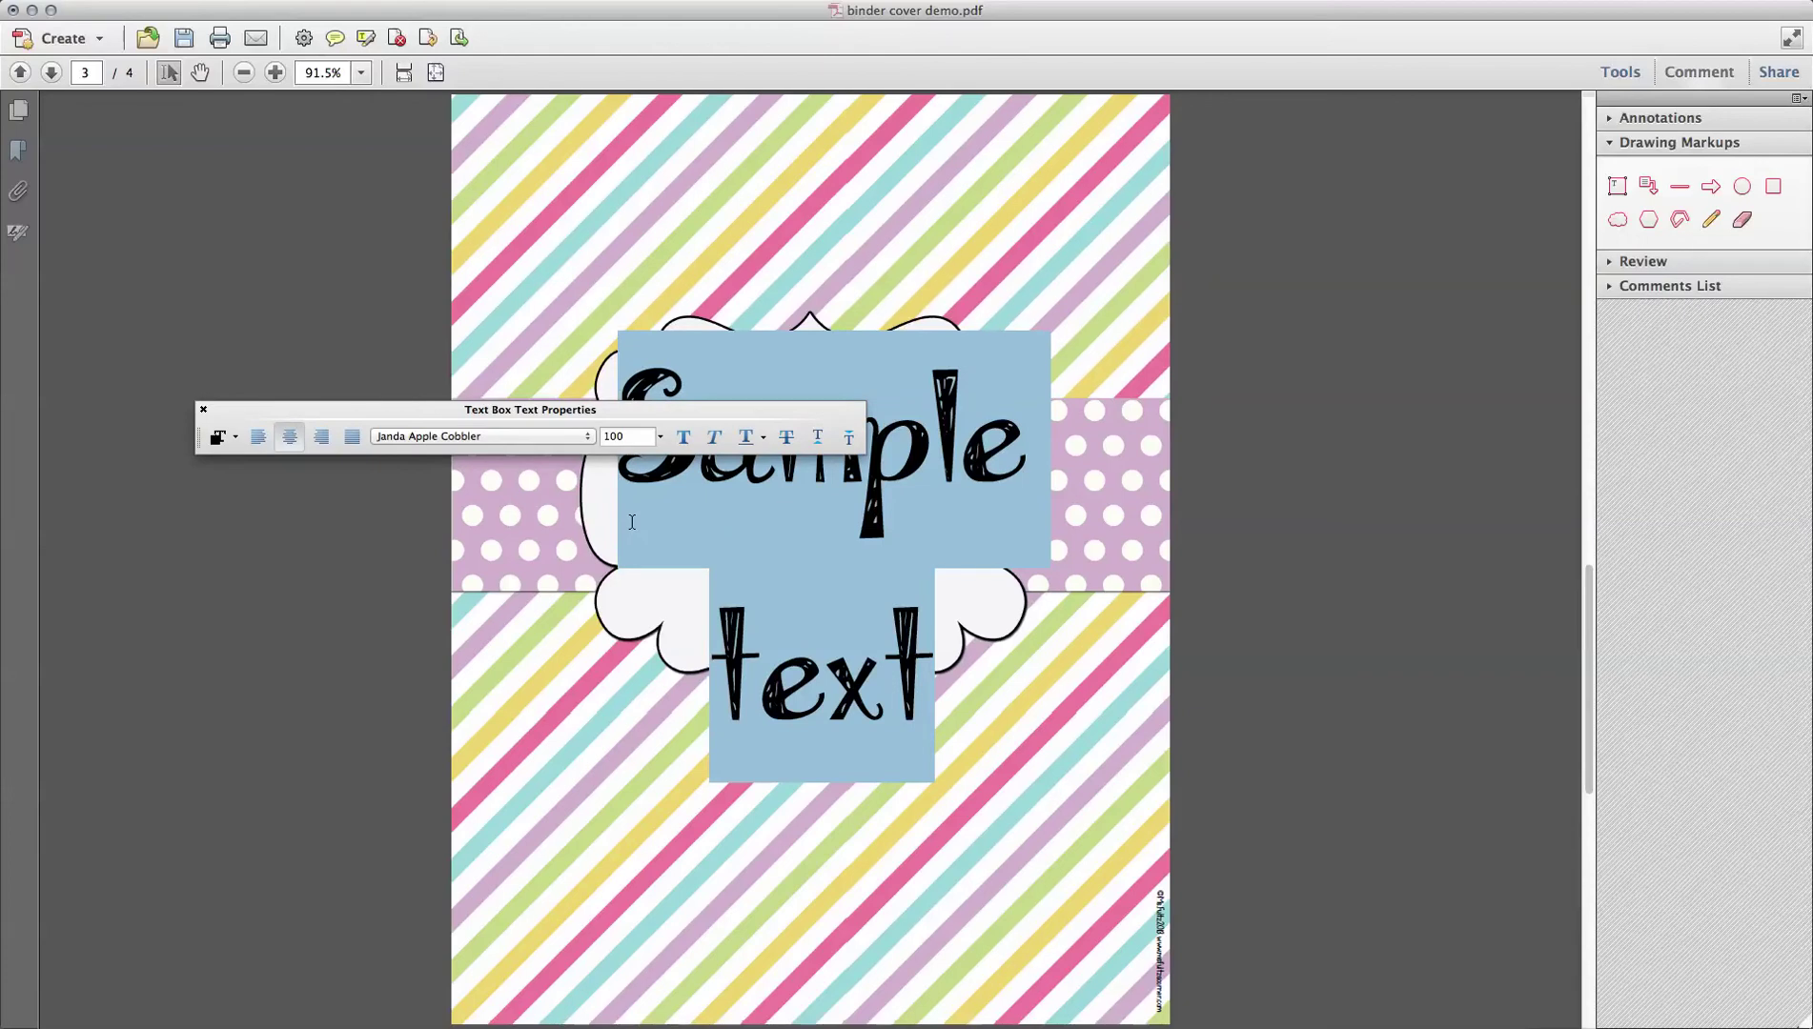
pyautogui.click(618, 436)
pyautogui.write('50')
pyautogui.press('Return')
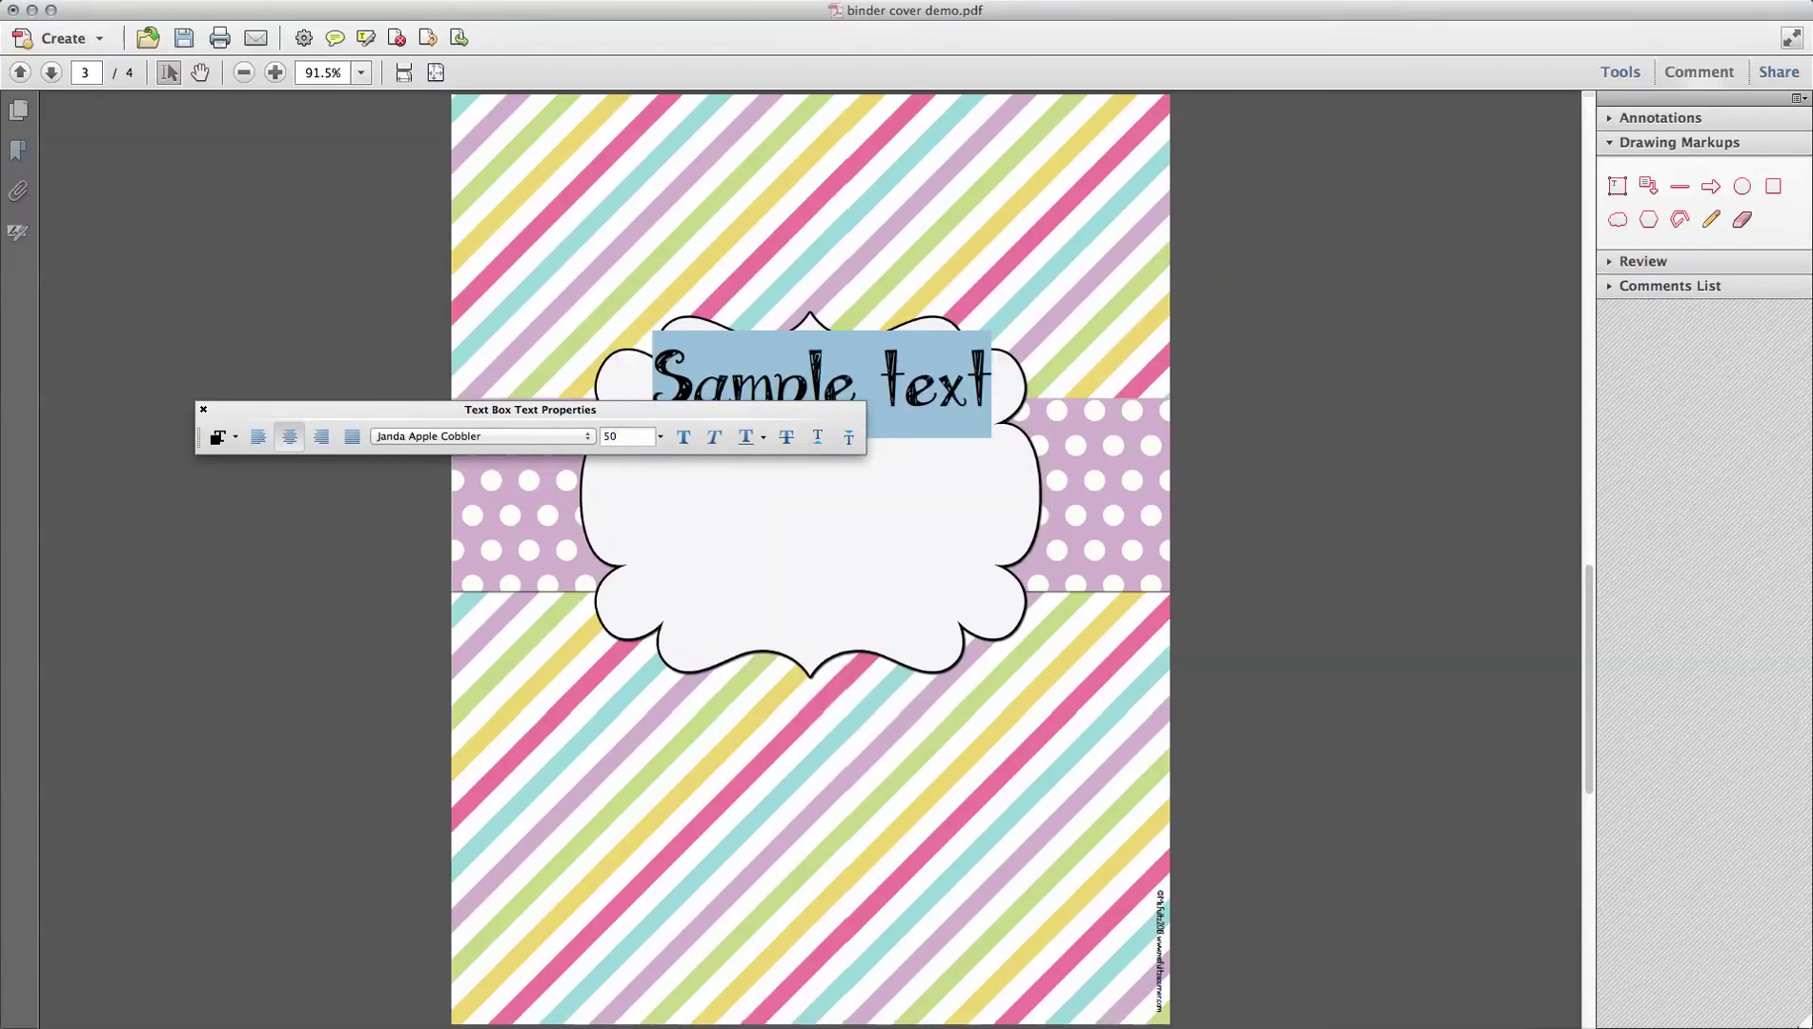
pyautogui.click(1140, 426)
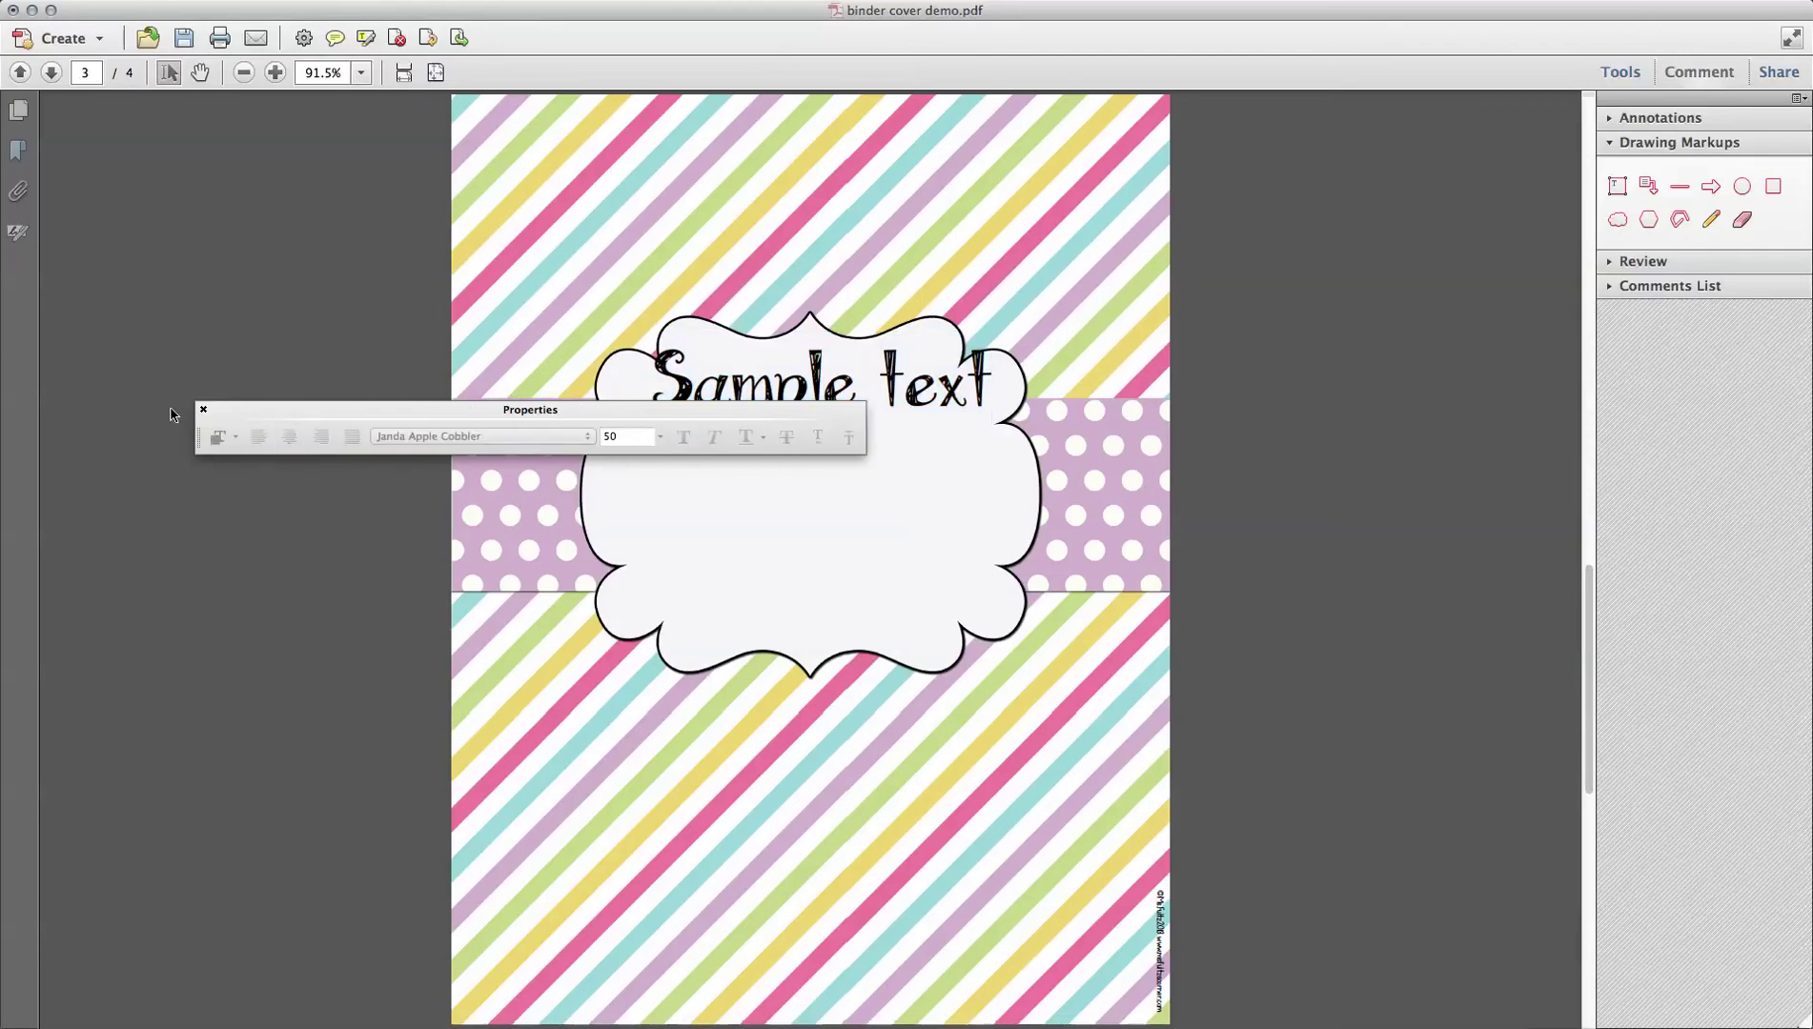
pyautogui.click(203, 409)
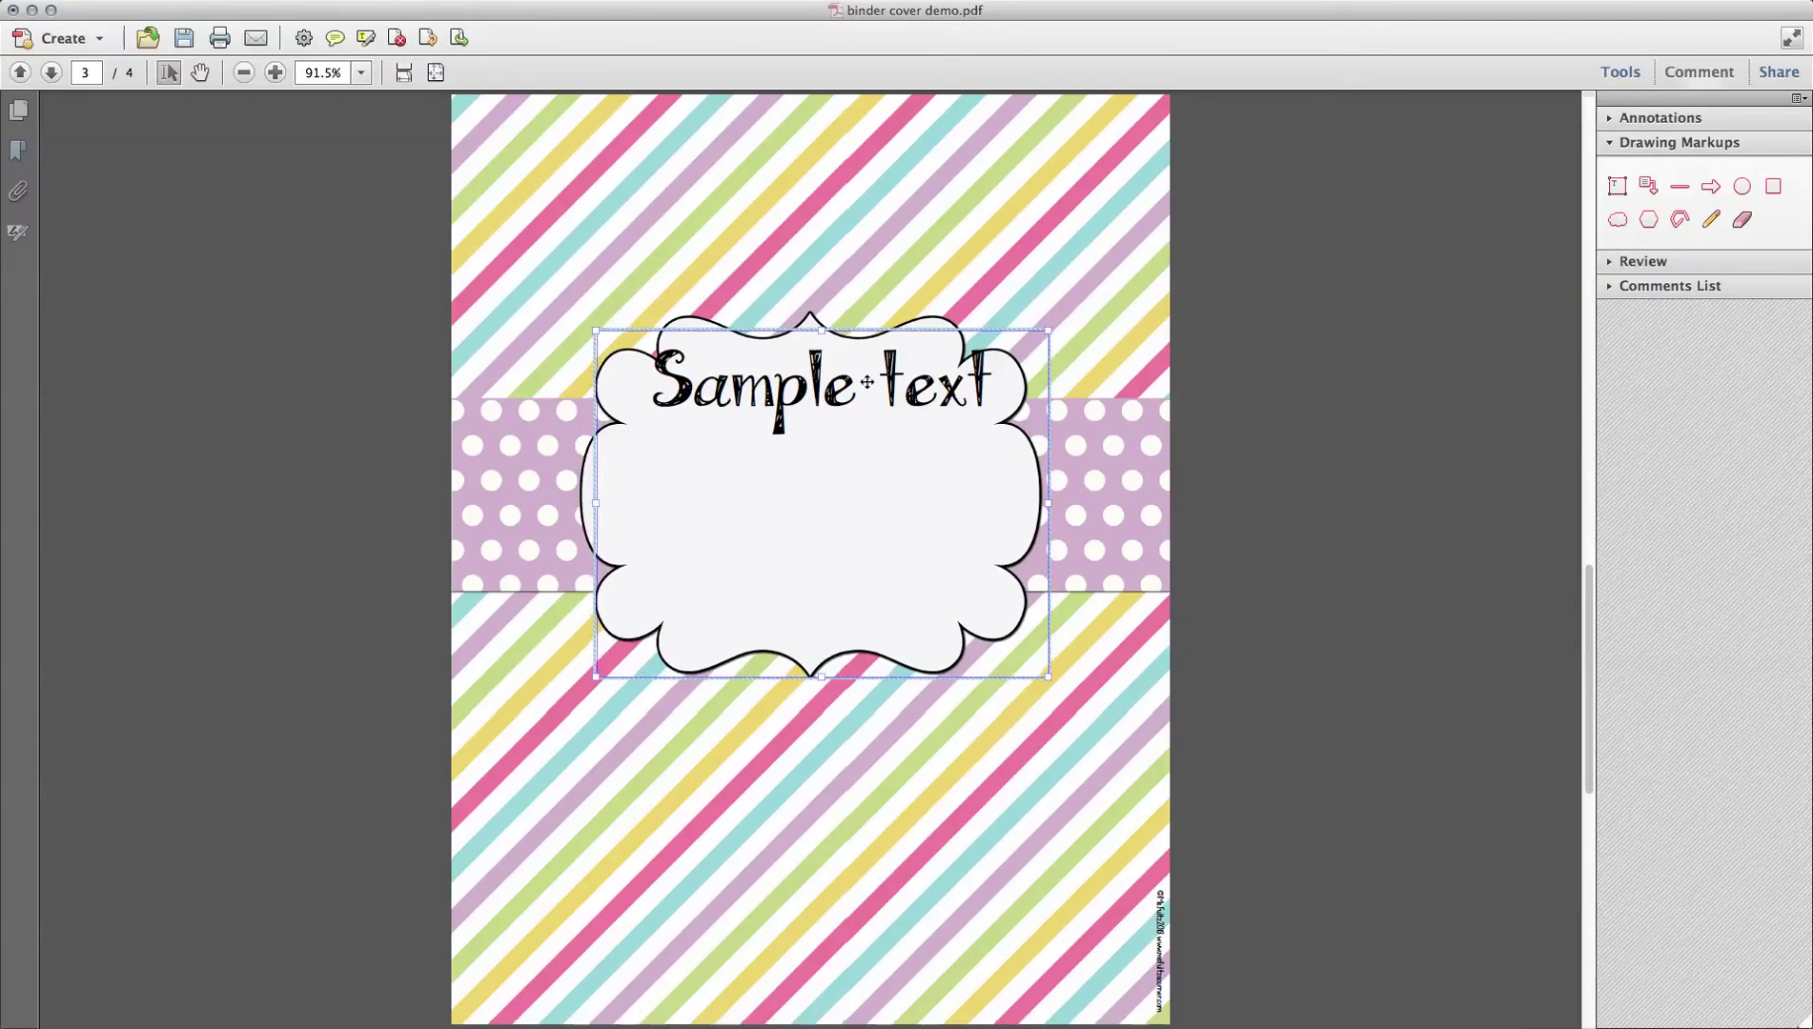
# Step: Nudge the text box down four steps into the scalloped label
pyautogui.press('Down')
pyautogui.press('Down')
pyautogui.press('Down')
pyautogui.press('Down')
pyautogui.press('Down')
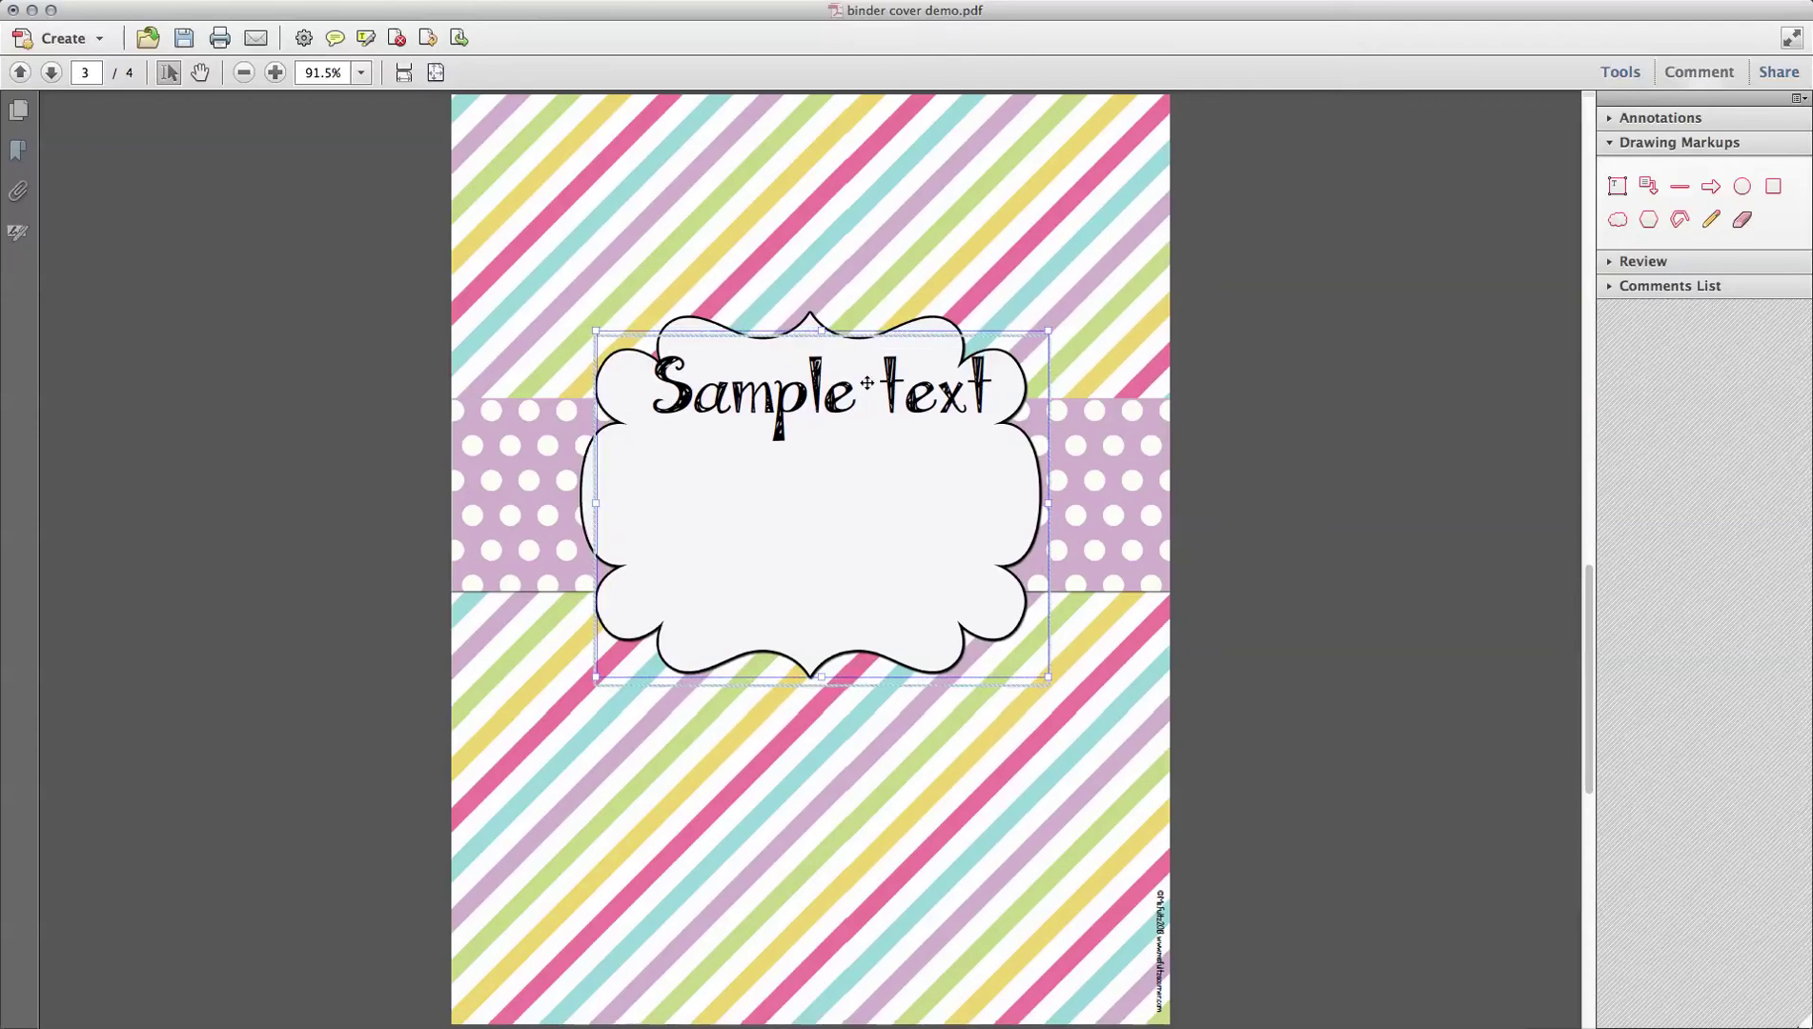
pyautogui.press('Down')
pyautogui.press('Down')
pyautogui.press('Down')
pyautogui.press('Down')
pyautogui.press('Down')
pyautogui.press('Down')
pyautogui.press('Down')
pyautogui.press('Down')
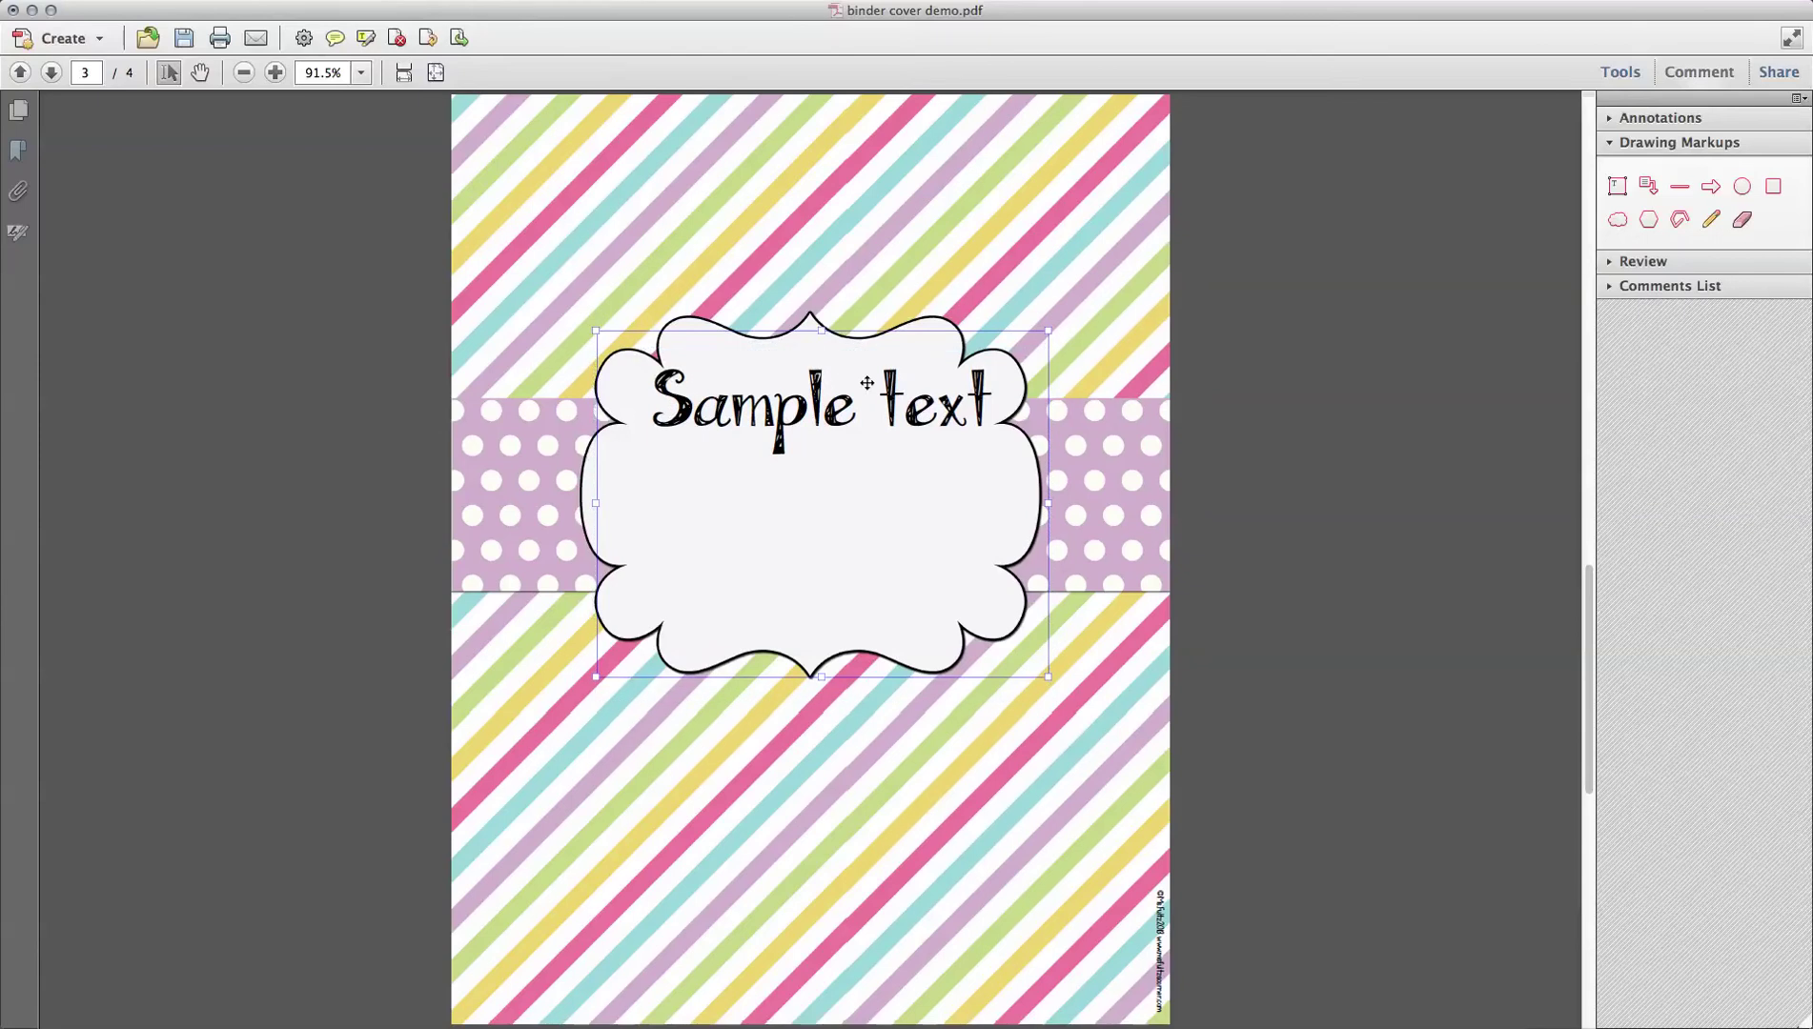
pyautogui.press('Down')
pyautogui.press('Down')
pyautogui.press('Down')
pyautogui.press('Down')
pyautogui.press('Down')
pyautogui.press('Down')
pyautogui.press('Down')
pyautogui.press('Down')
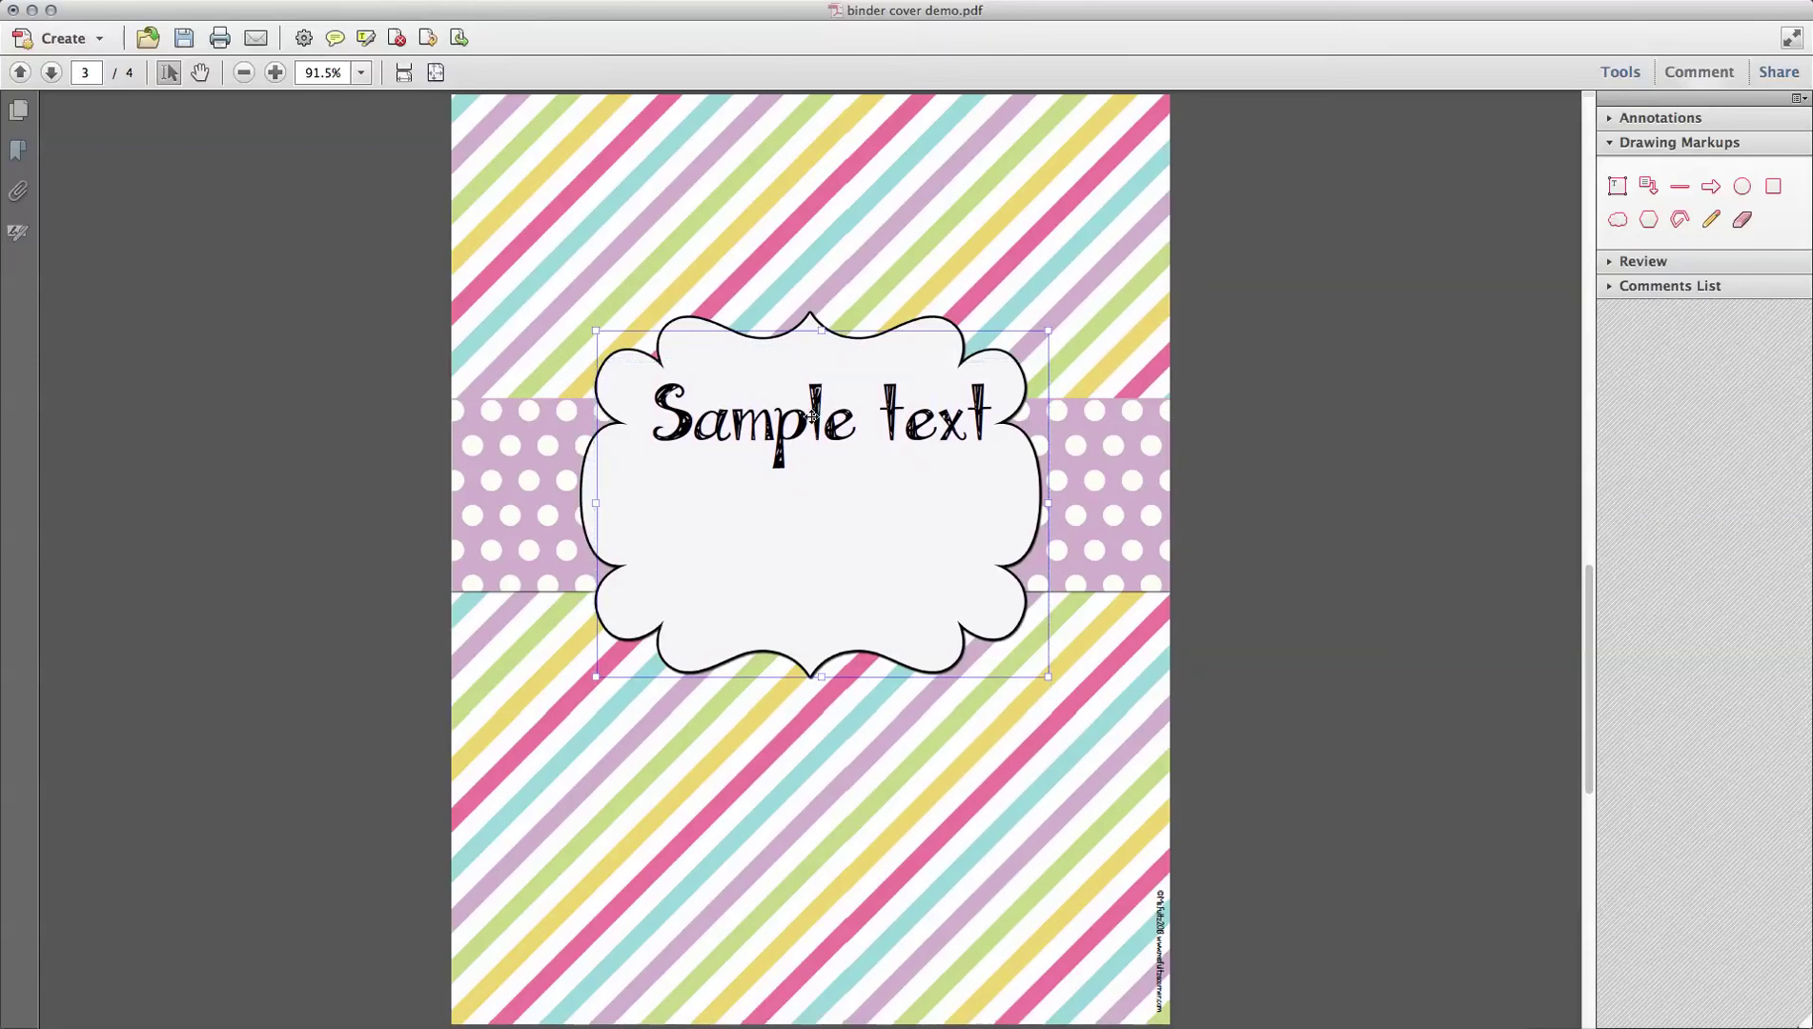
pyautogui.press('Down')
pyautogui.press('Down')
pyautogui.press('Down')
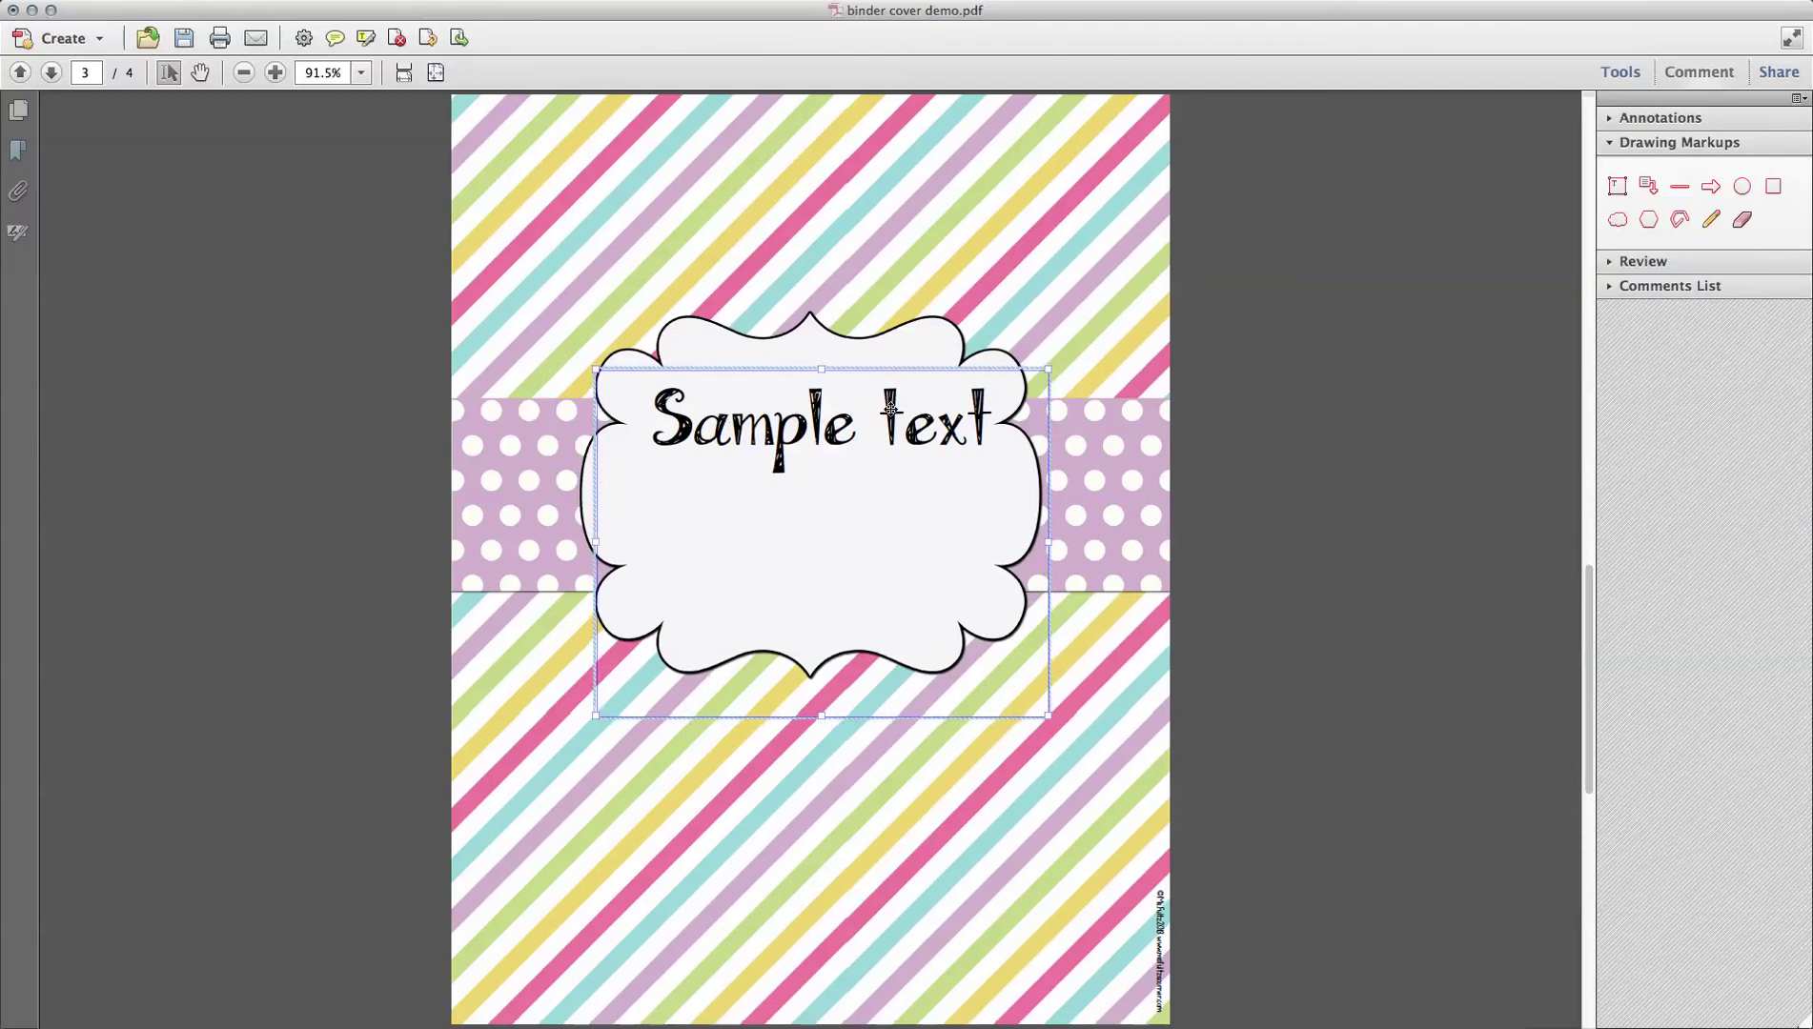
pyautogui.click(1340, 530)
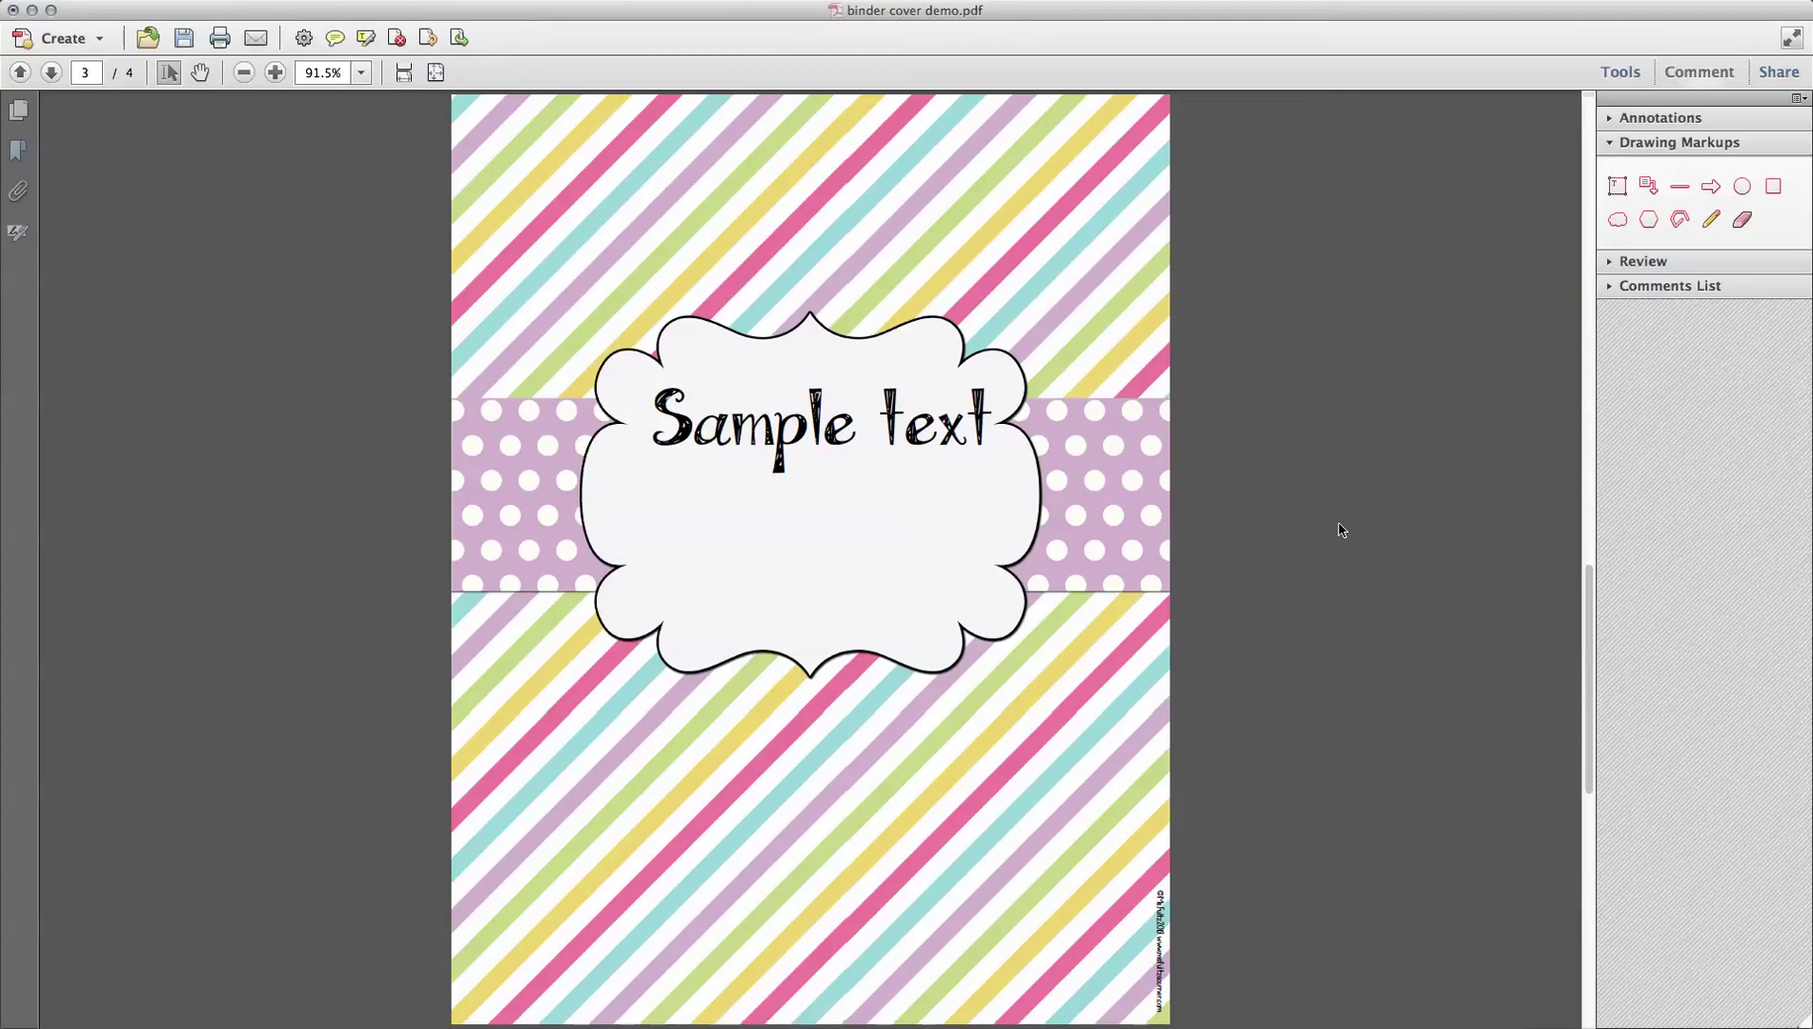
# Step: Open the Action Wizard list and run the Calendars action, completing its Encrypt step
pyautogui.click(1610, 143)
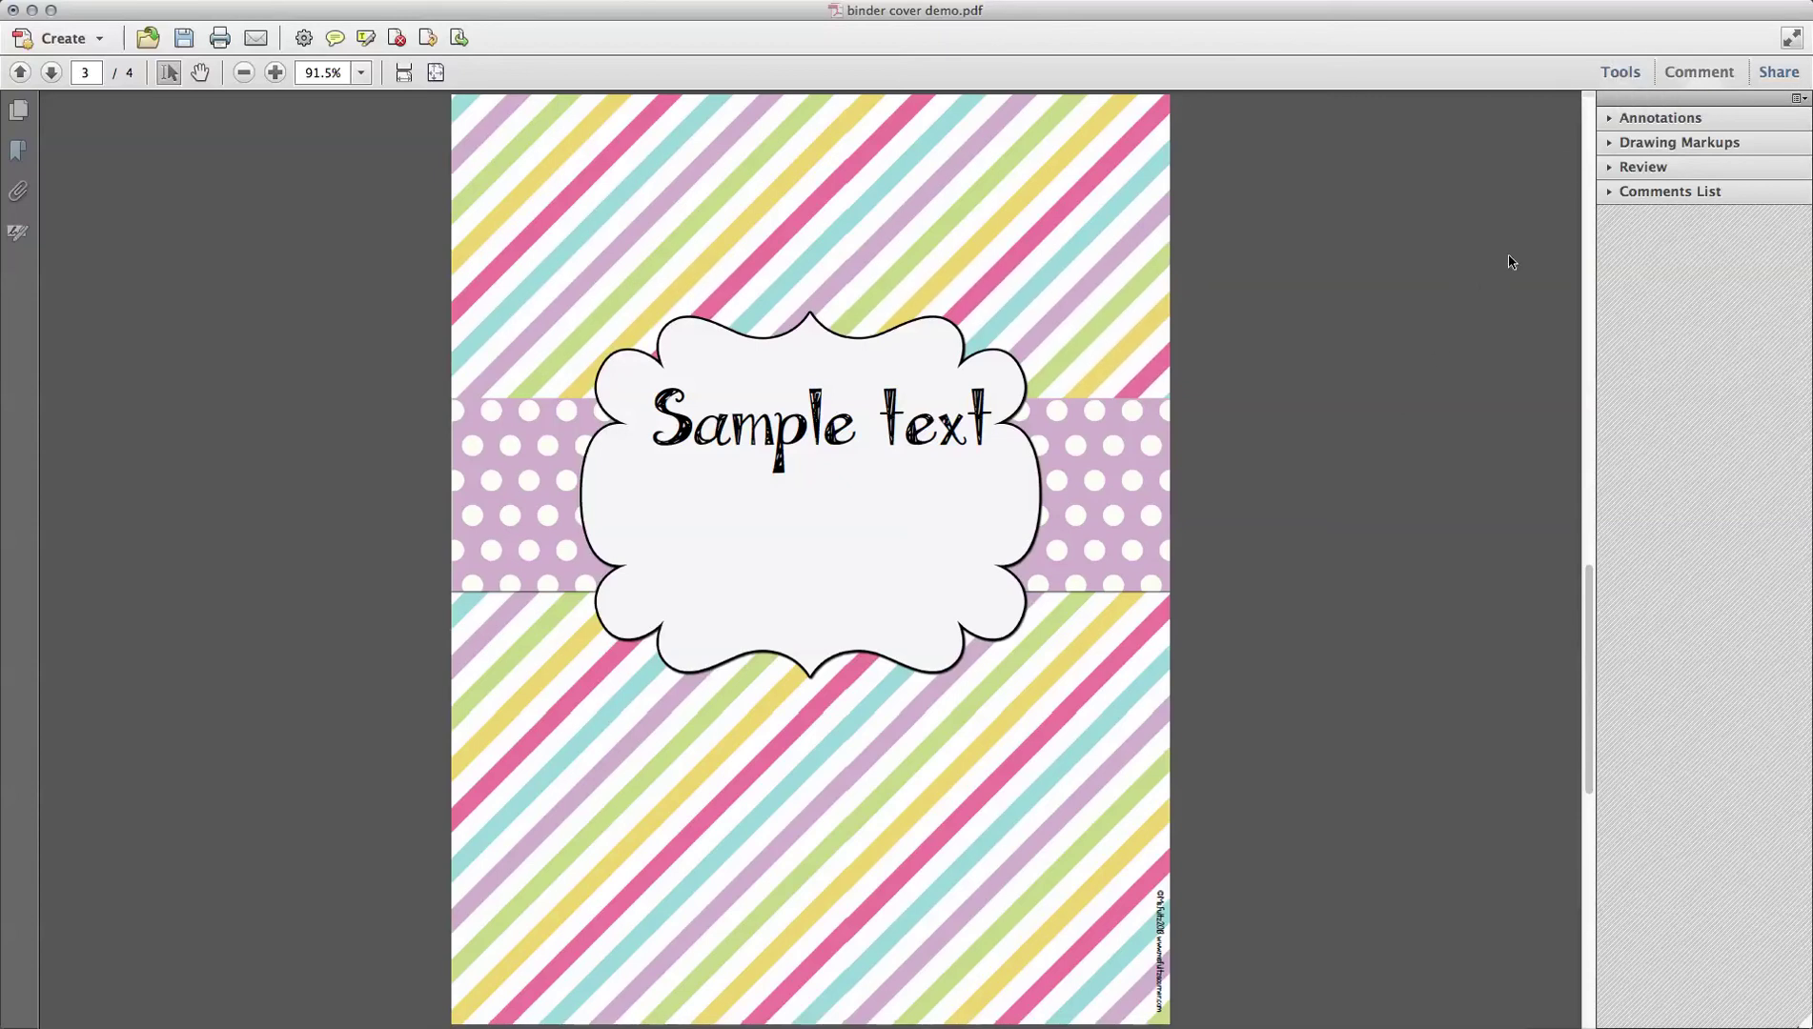
pyautogui.click(1623, 72)
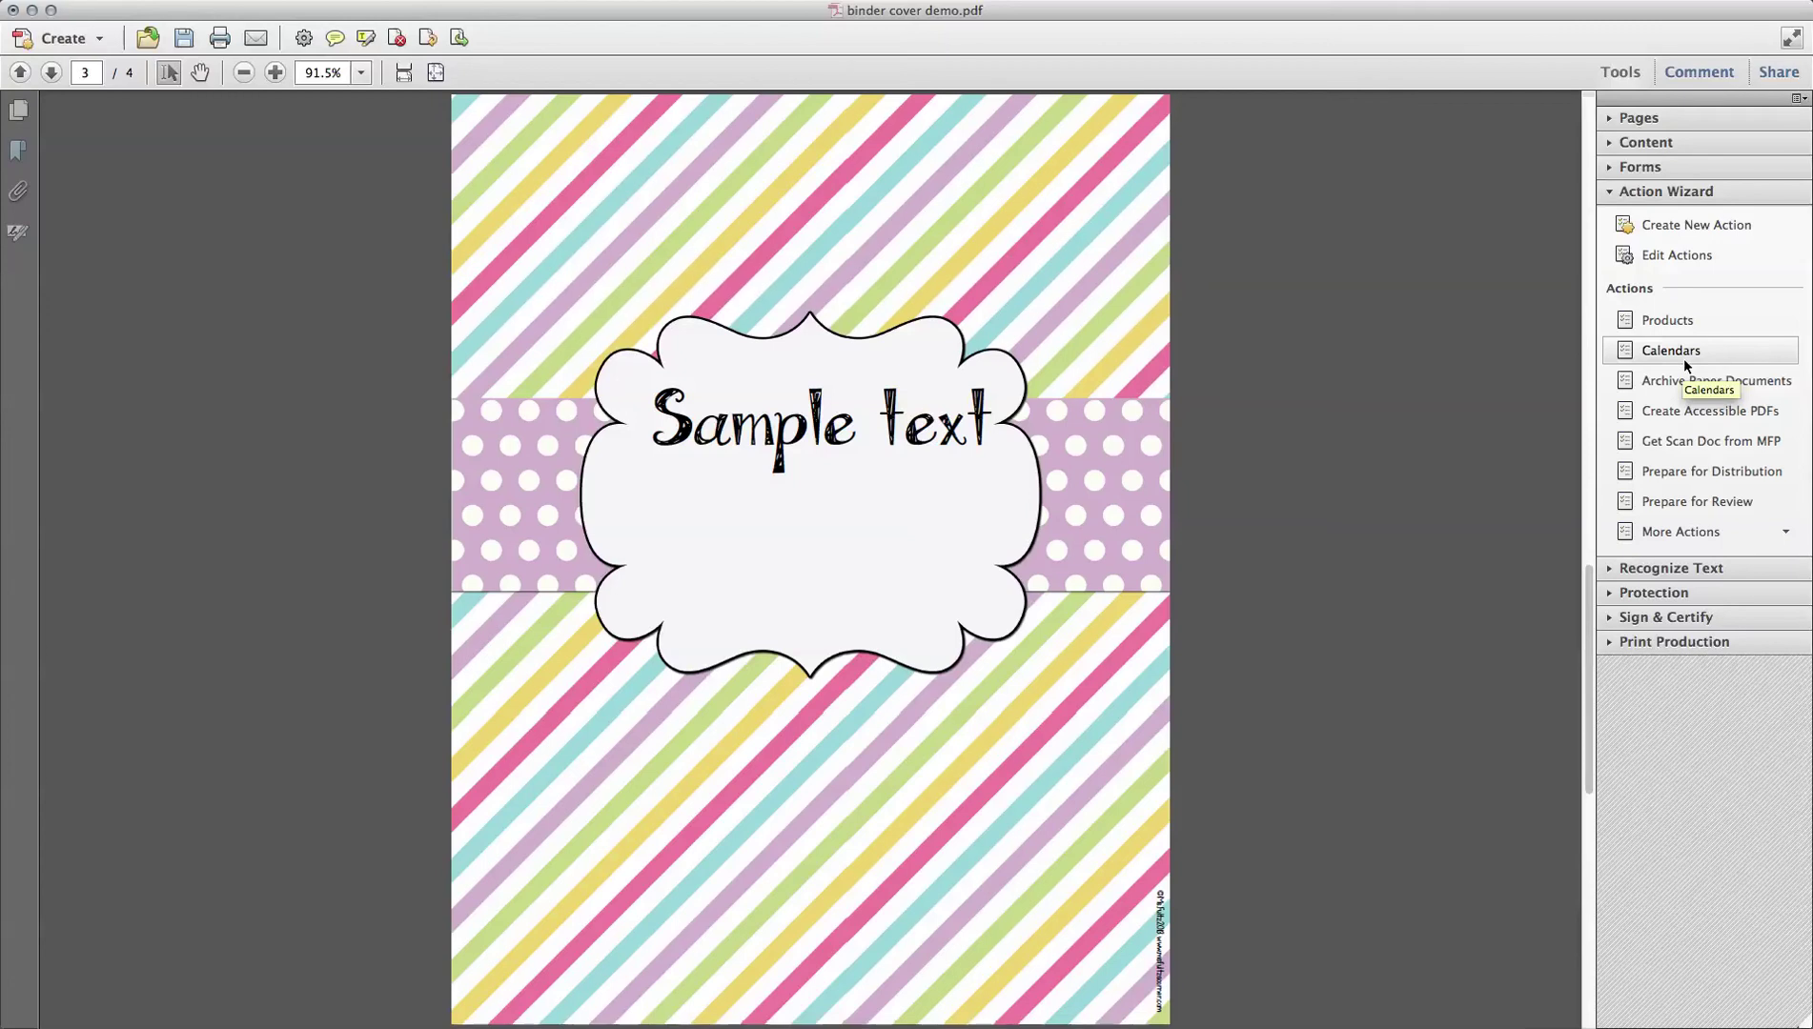
pyautogui.click(1679, 349)
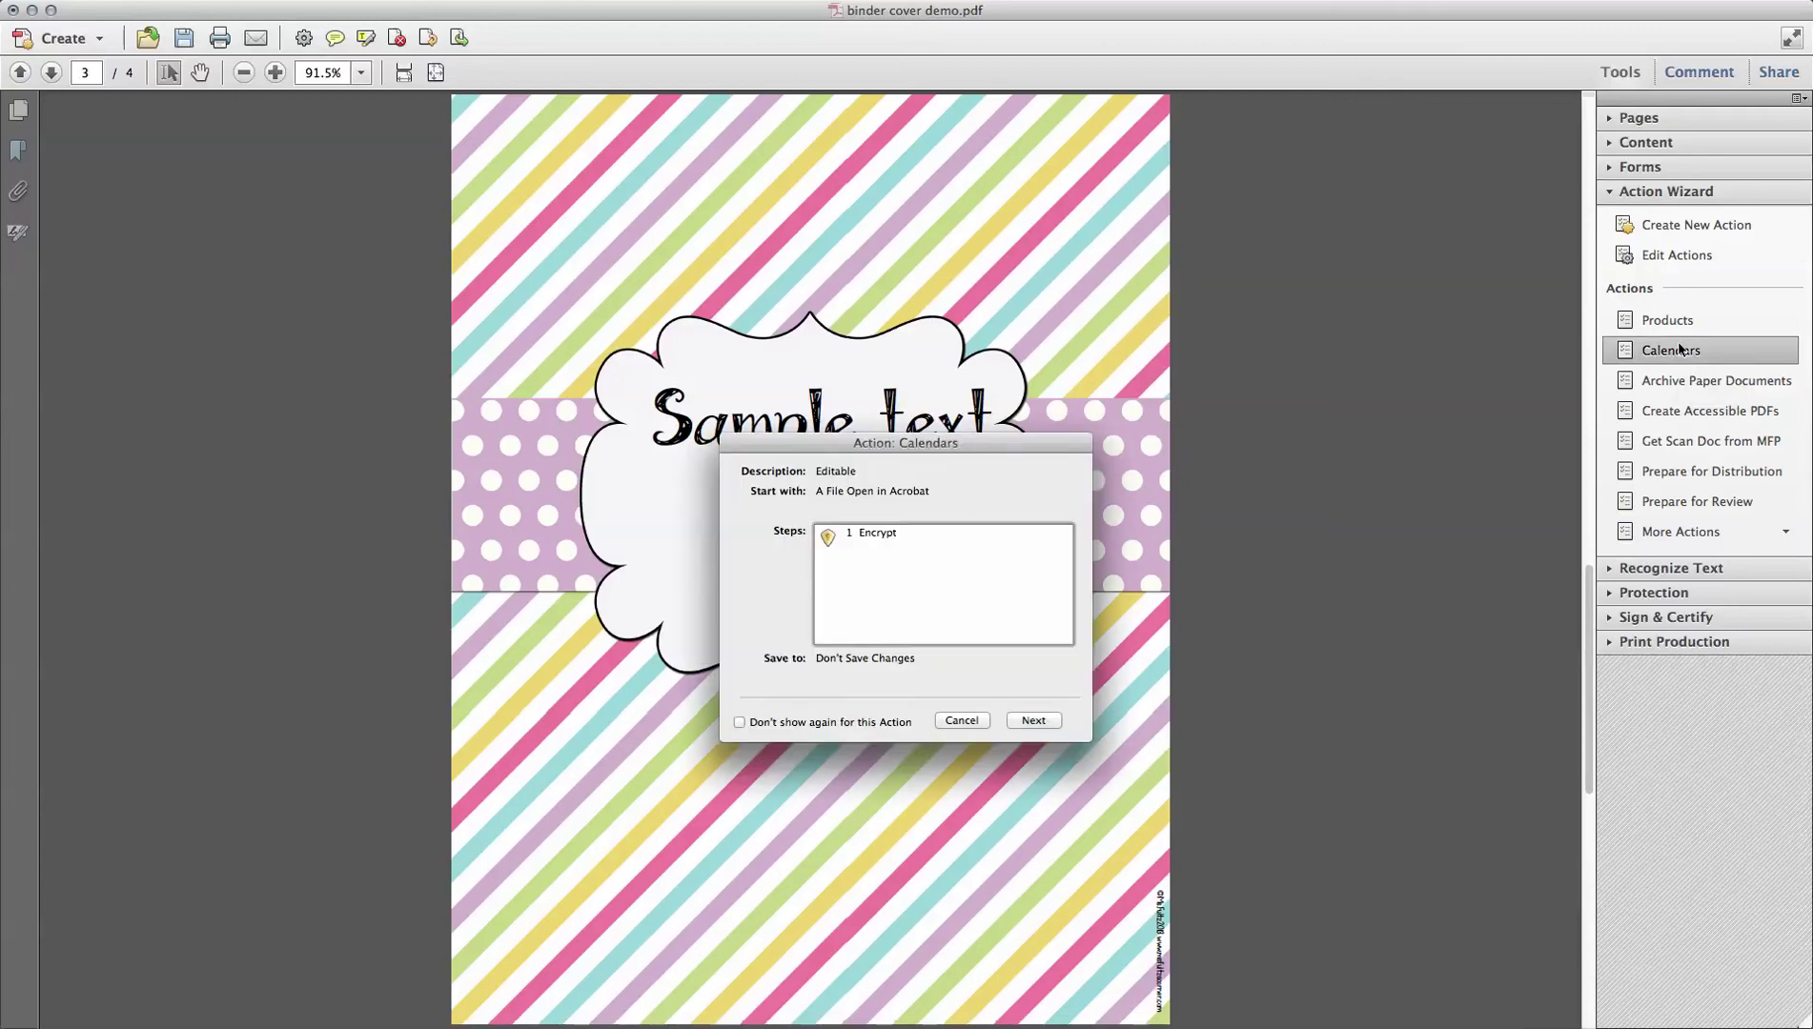
pyautogui.click(1035, 720)
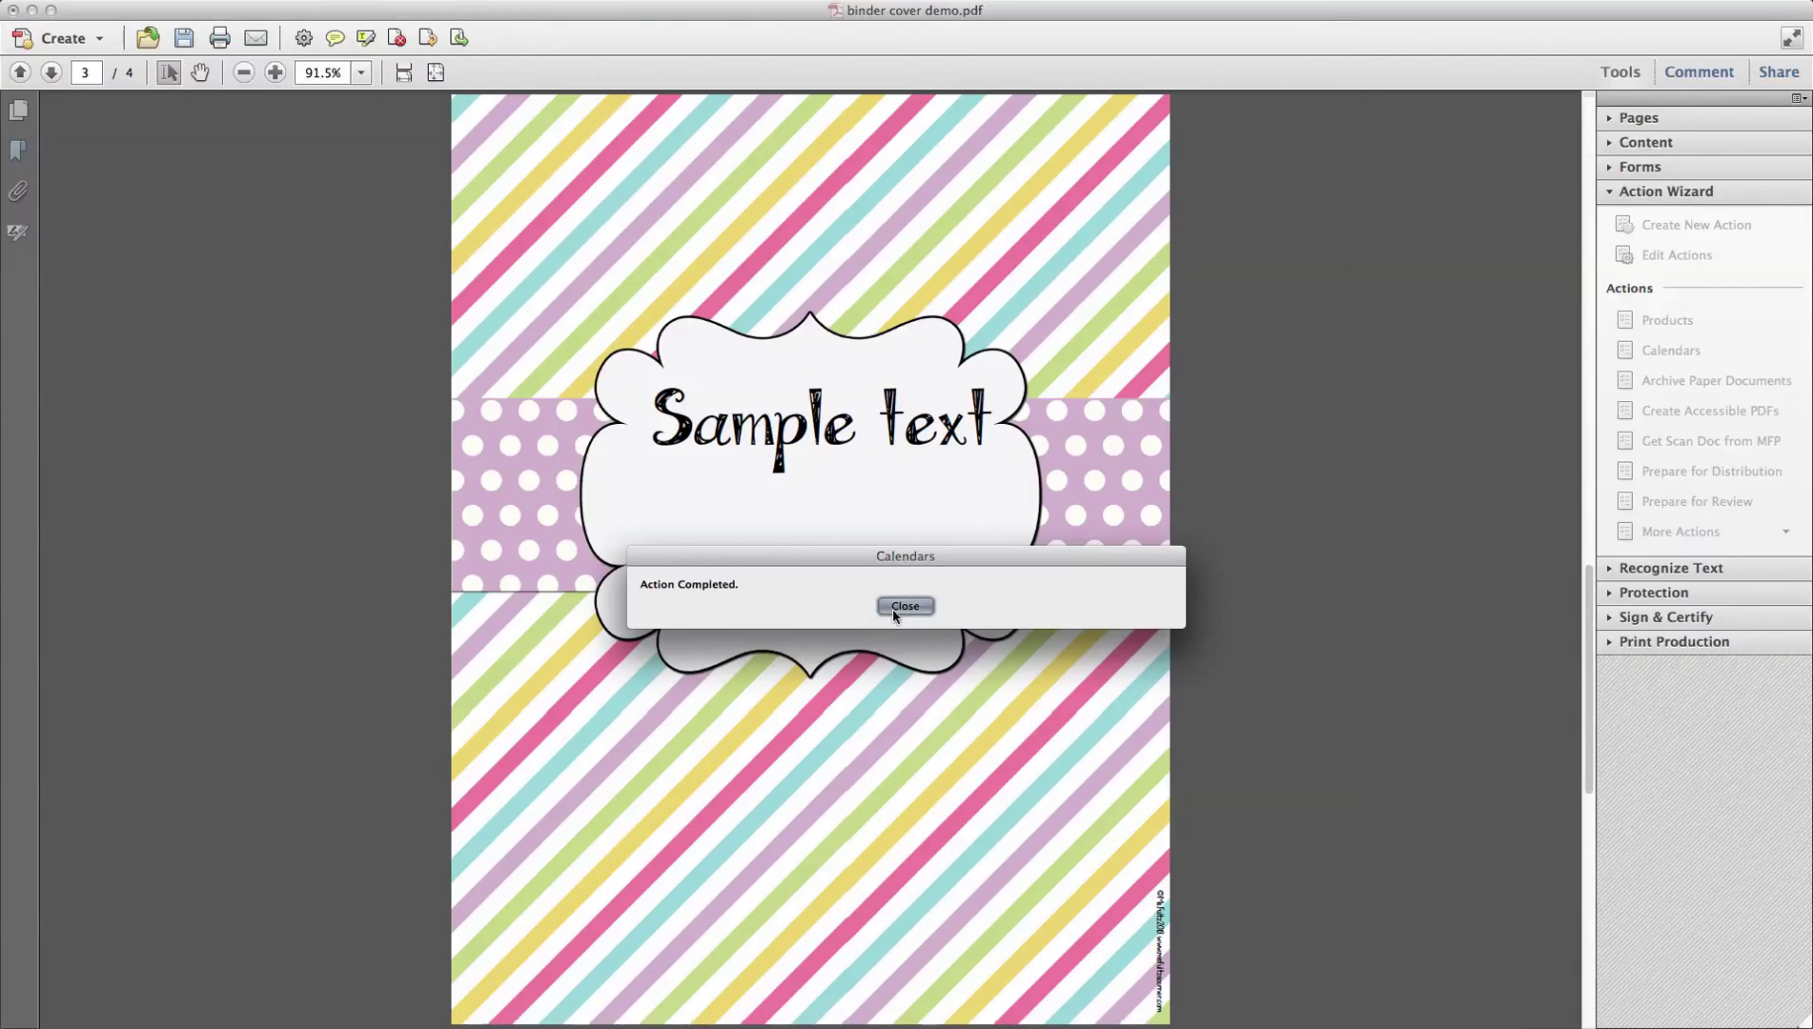
pyautogui.click(893, 609)
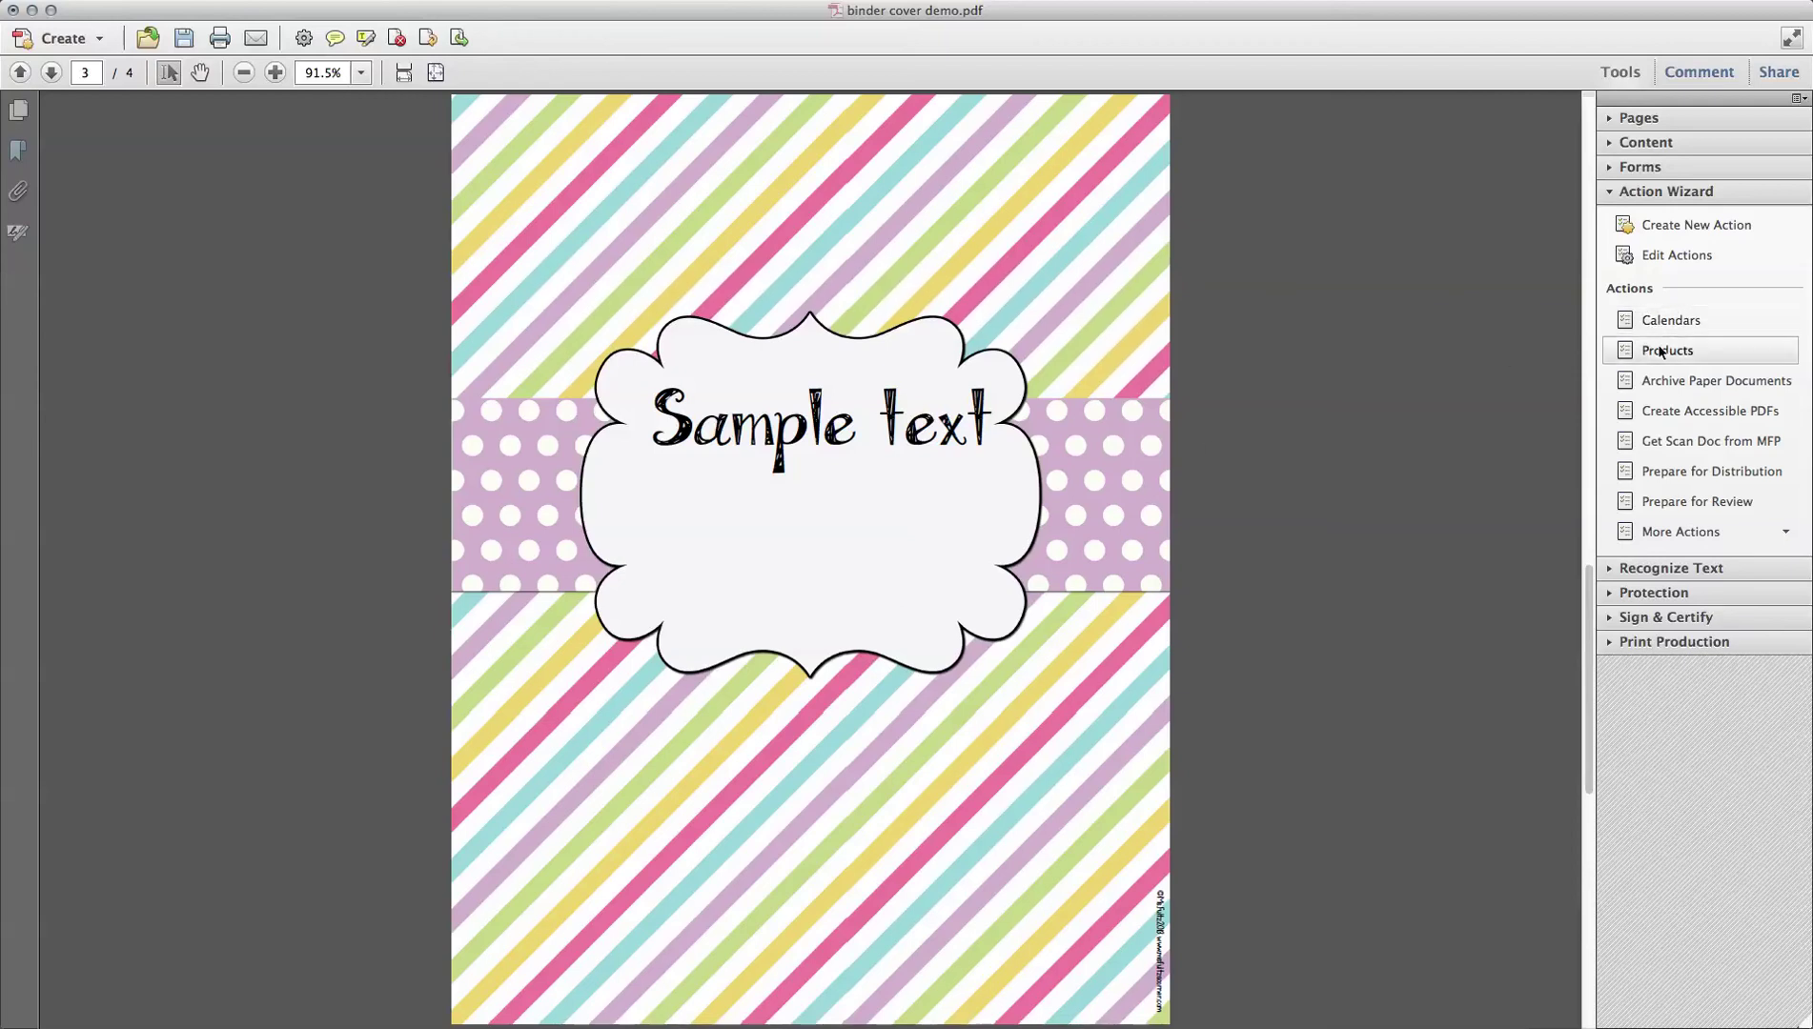
# Step: Open Security Properties via Protection > More Protection to view the document restrictions summary
pyautogui.click(1610, 194)
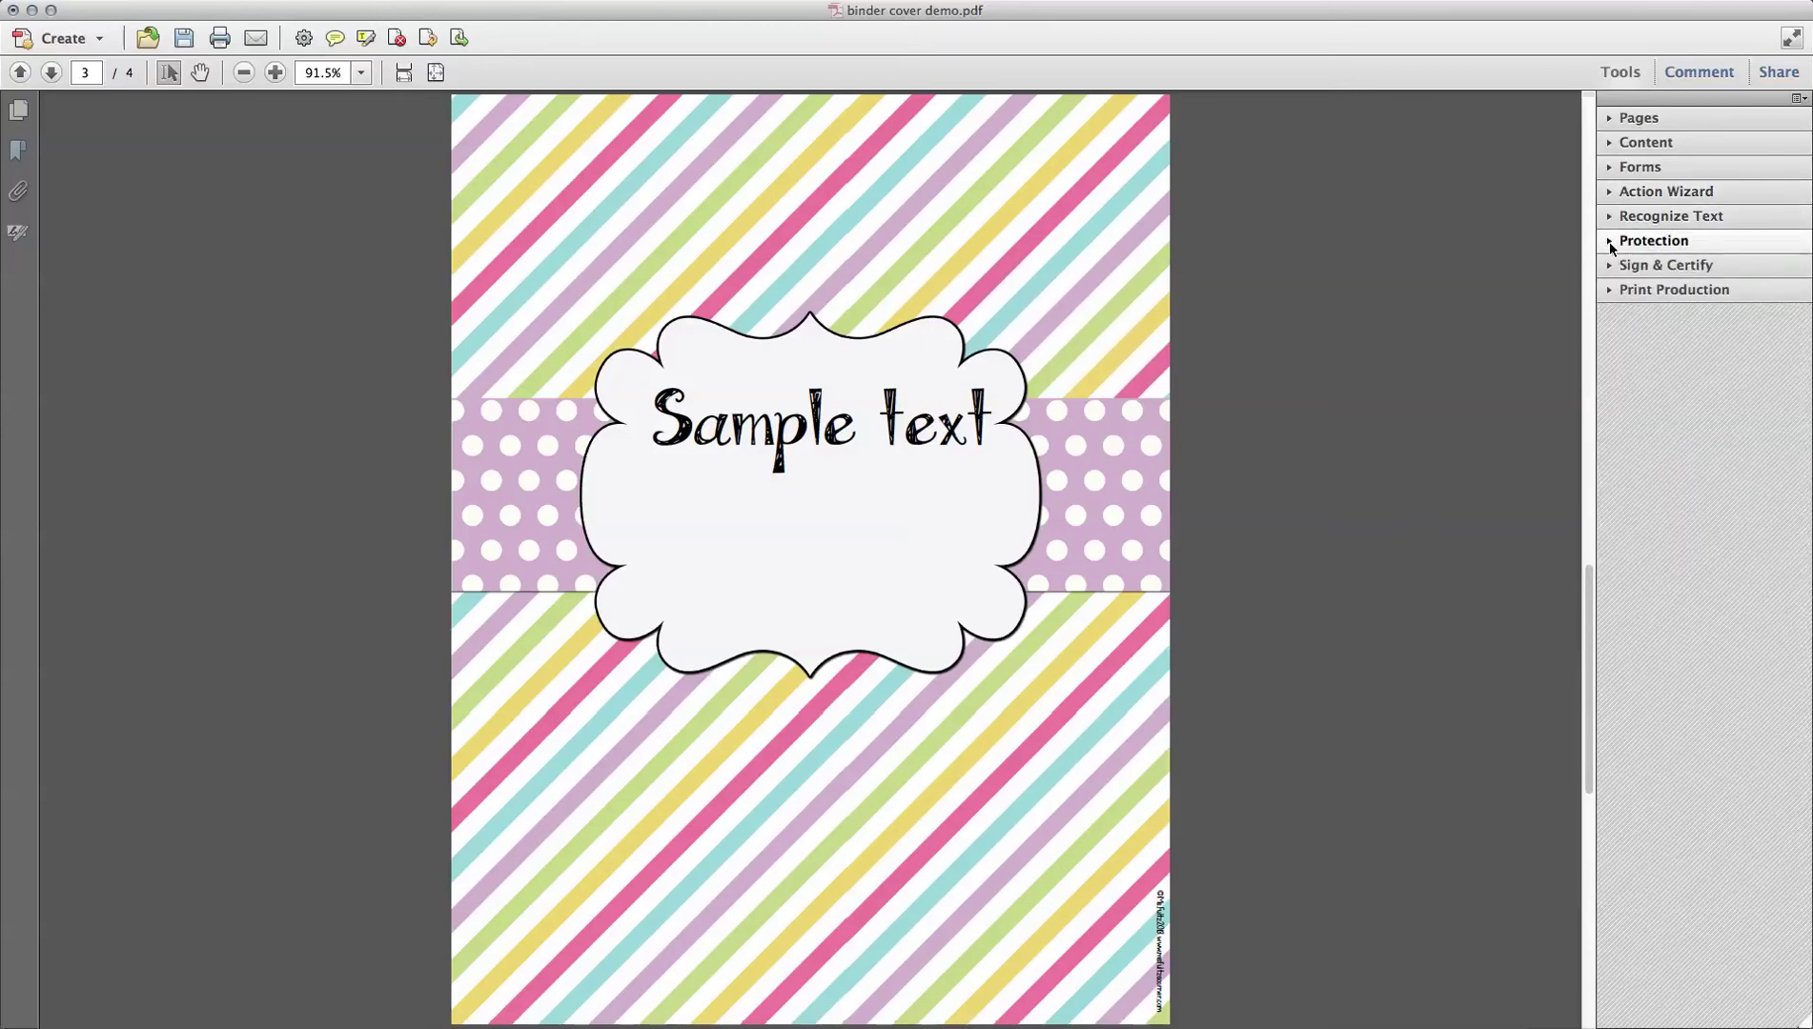
pyautogui.click(1610, 242)
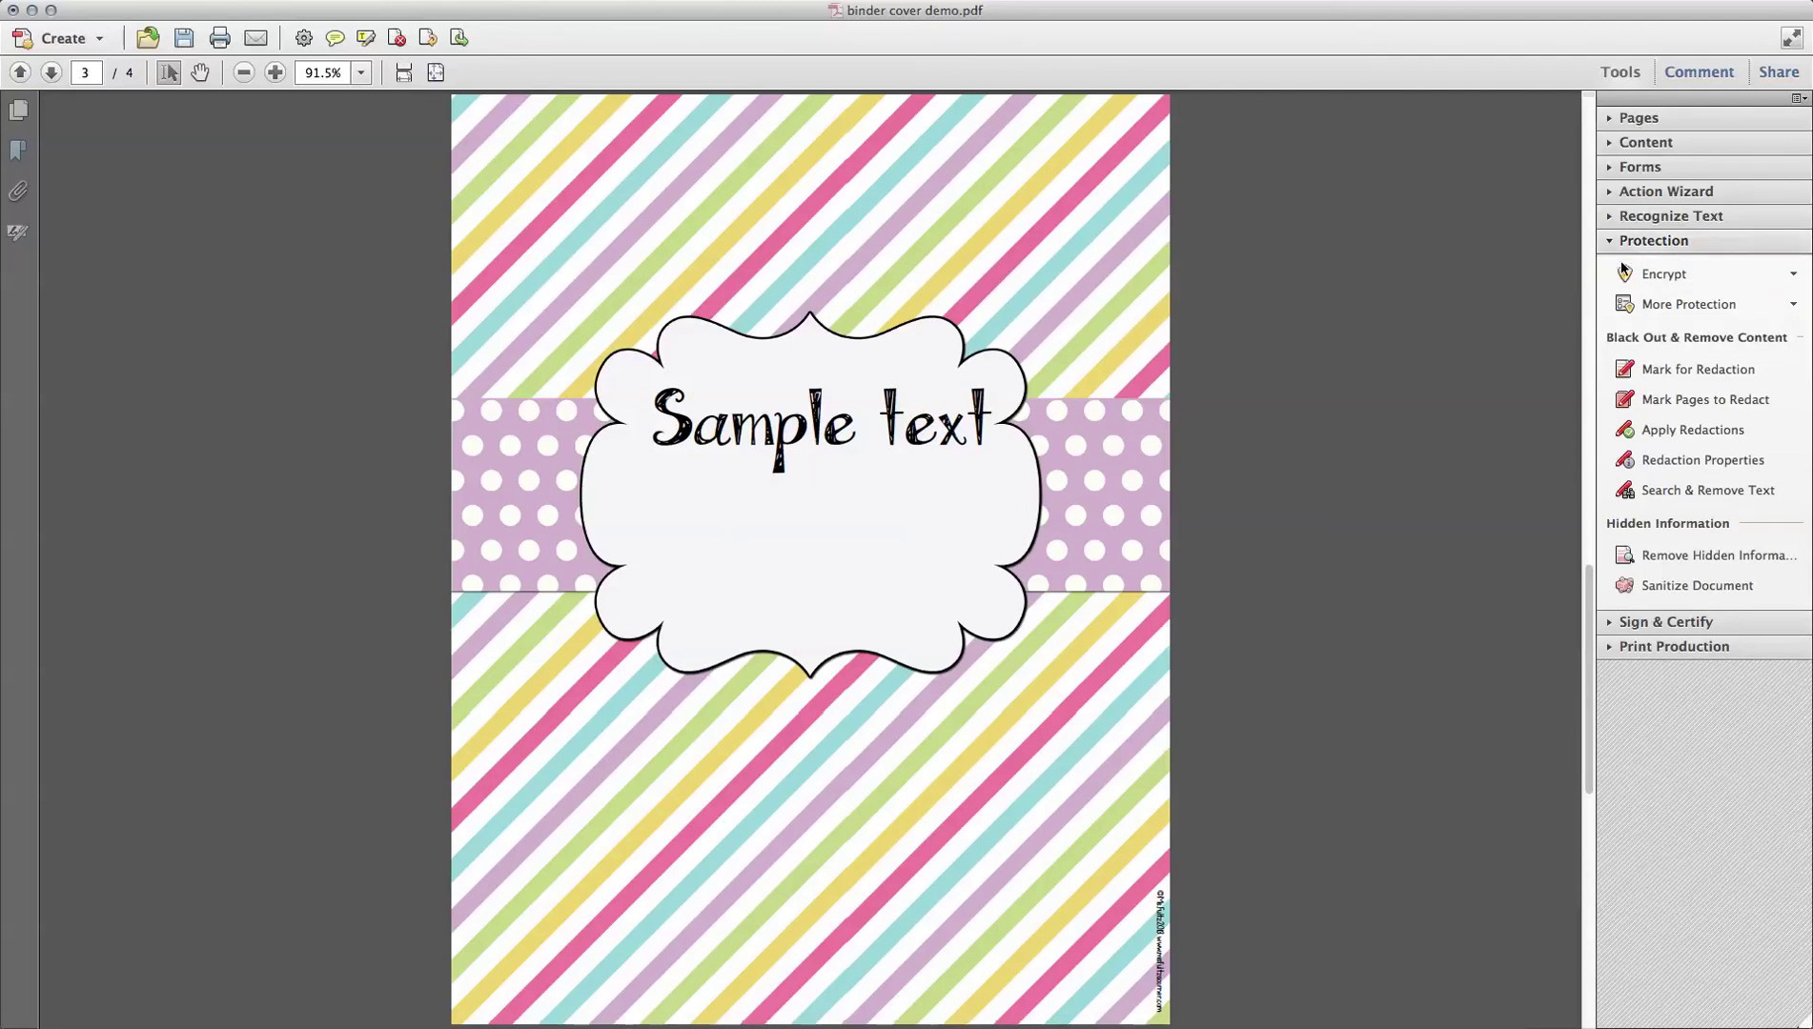
pyautogui.click(1634, 304)
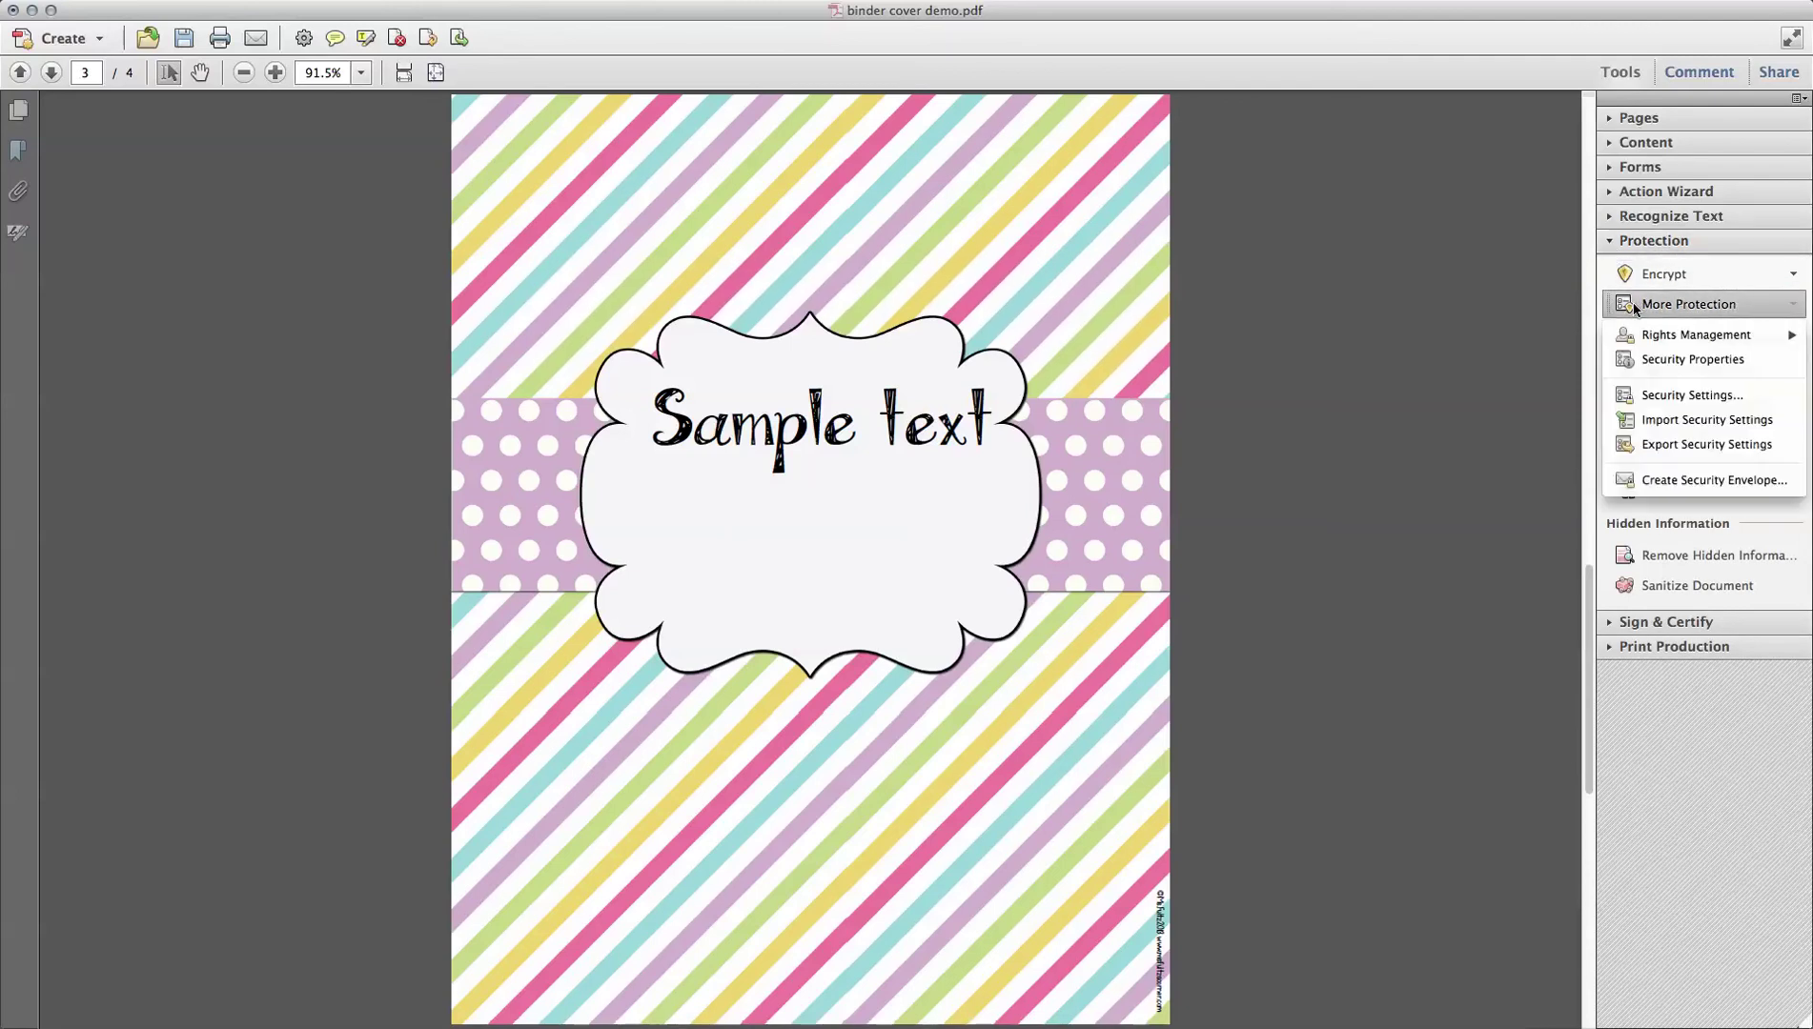
pyautogui.click(1648, 362)
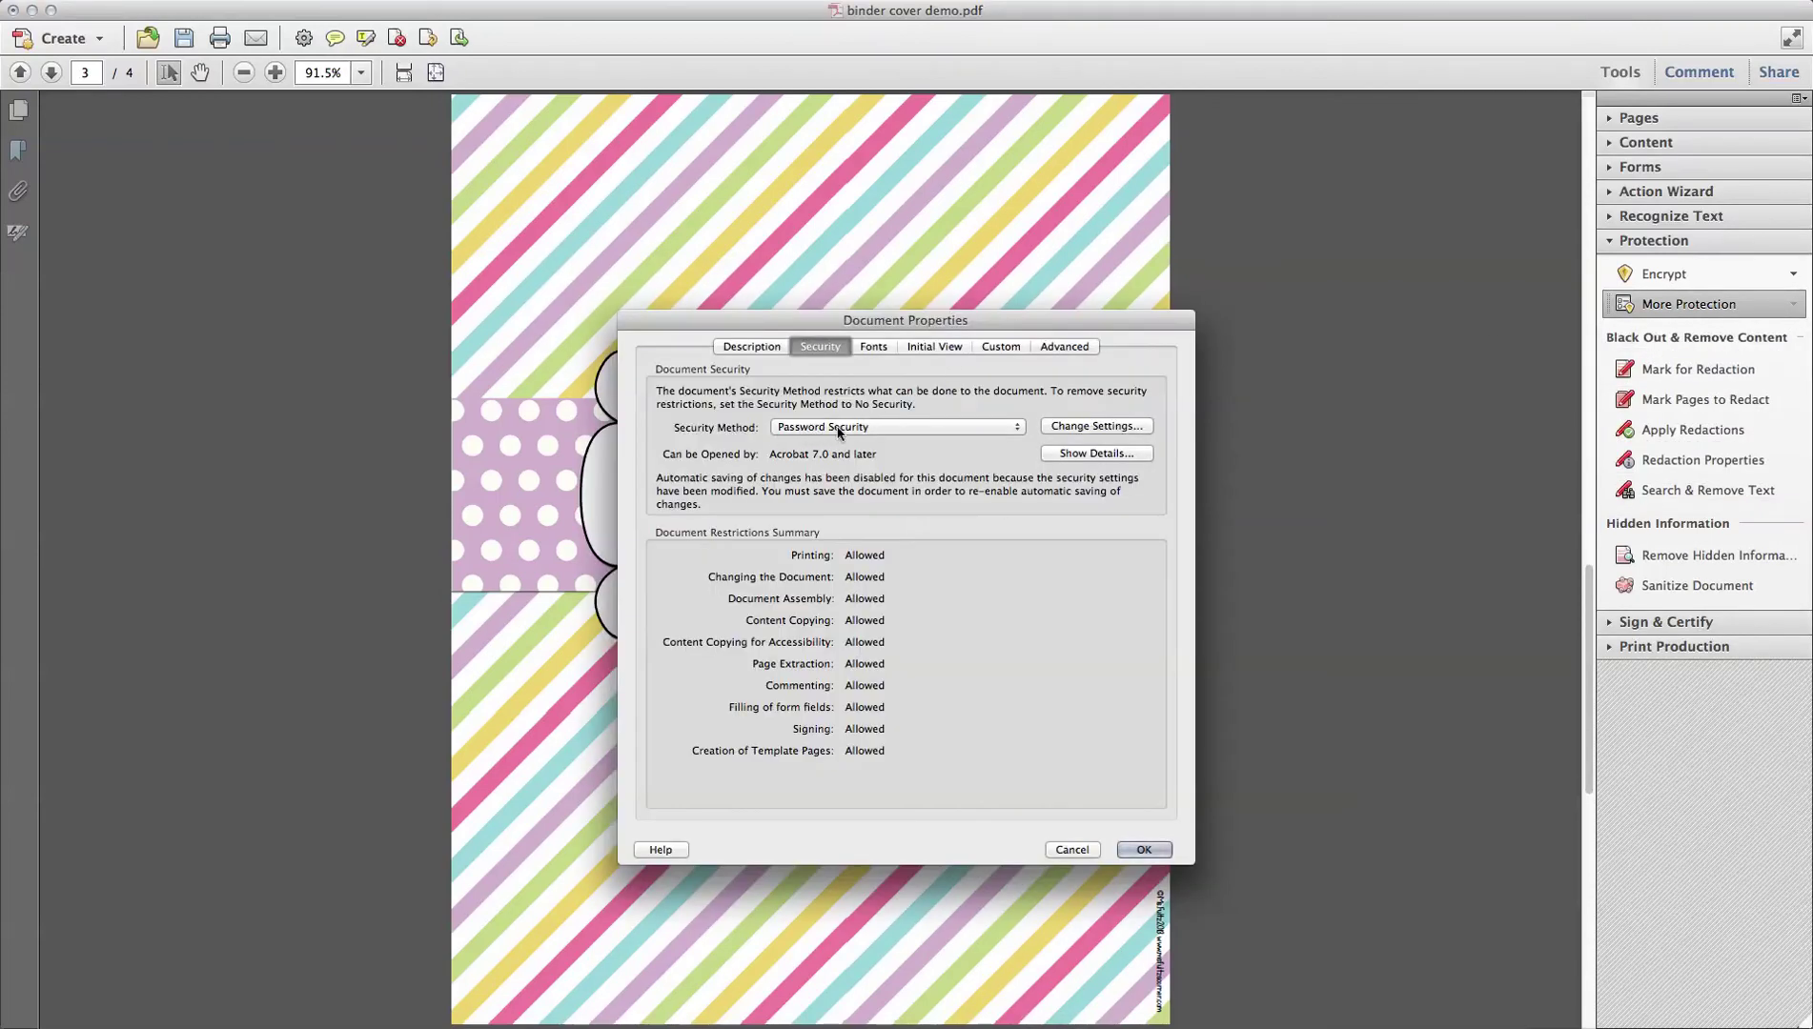
# Step: Add a permissions password allowing High Resolution printing and commenting, form filling and signing
pyautogui.click(1065, 428)
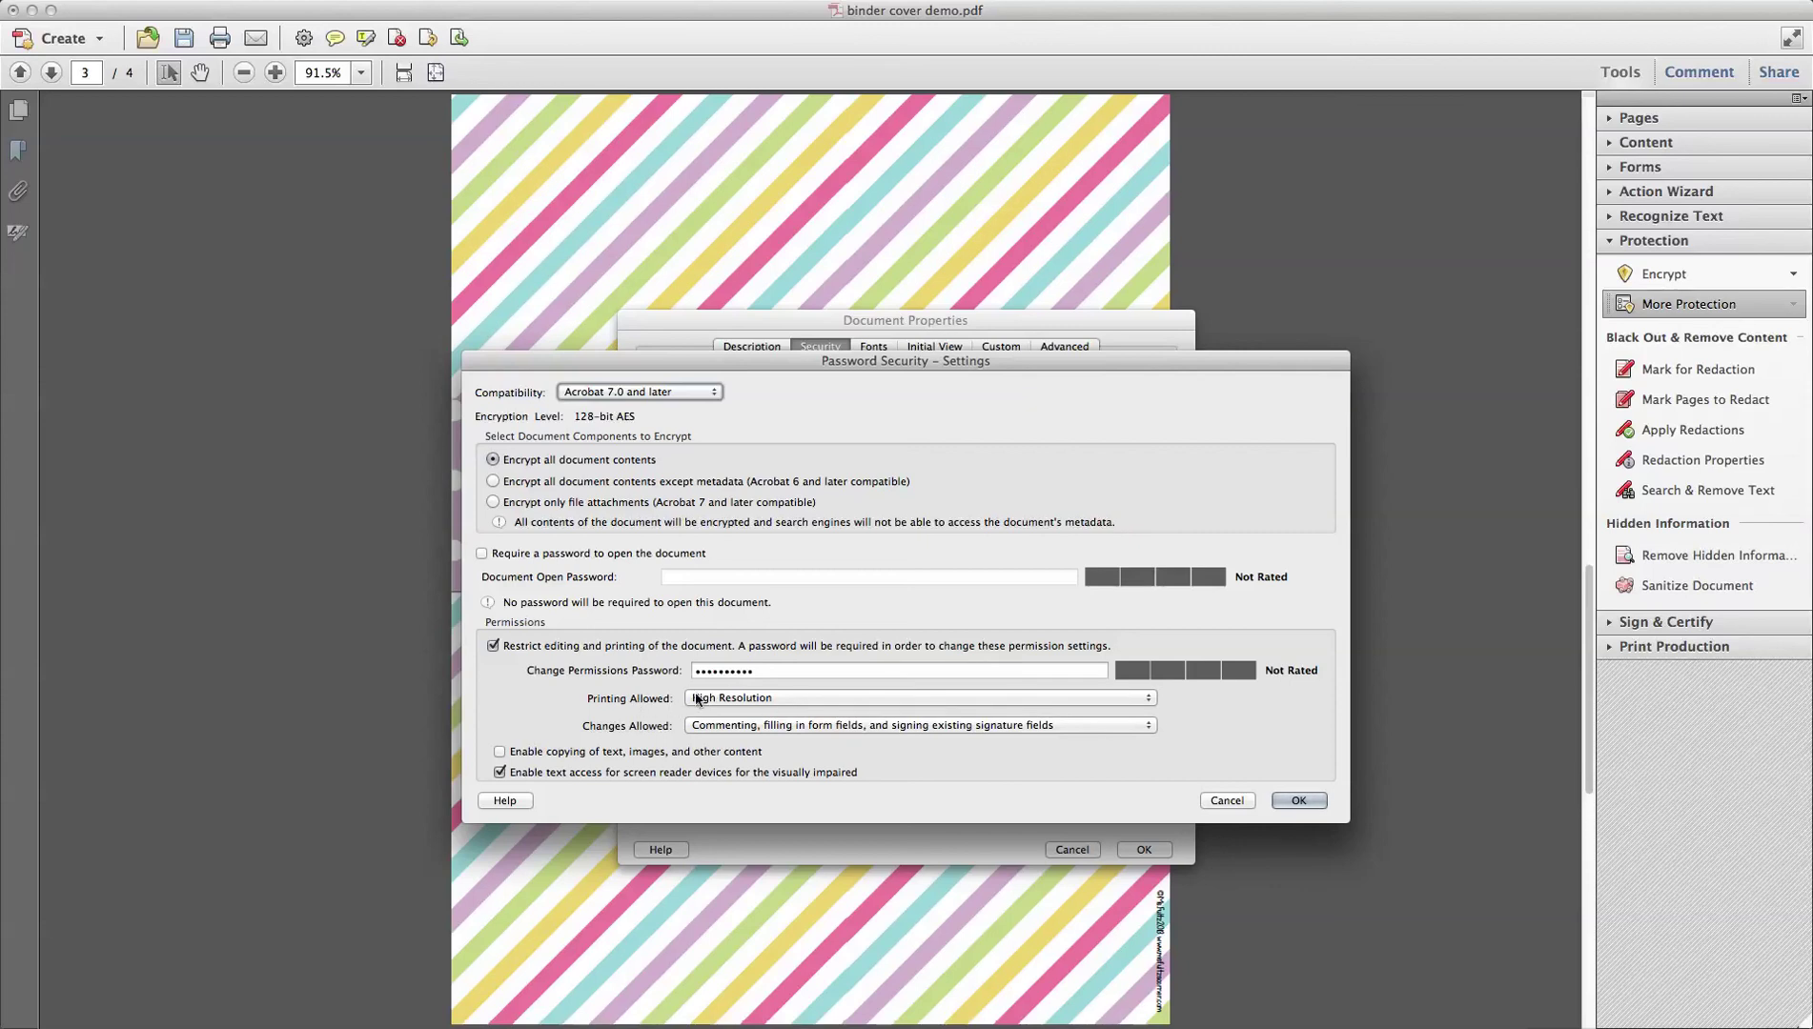
pyautogui.click(795, 699)
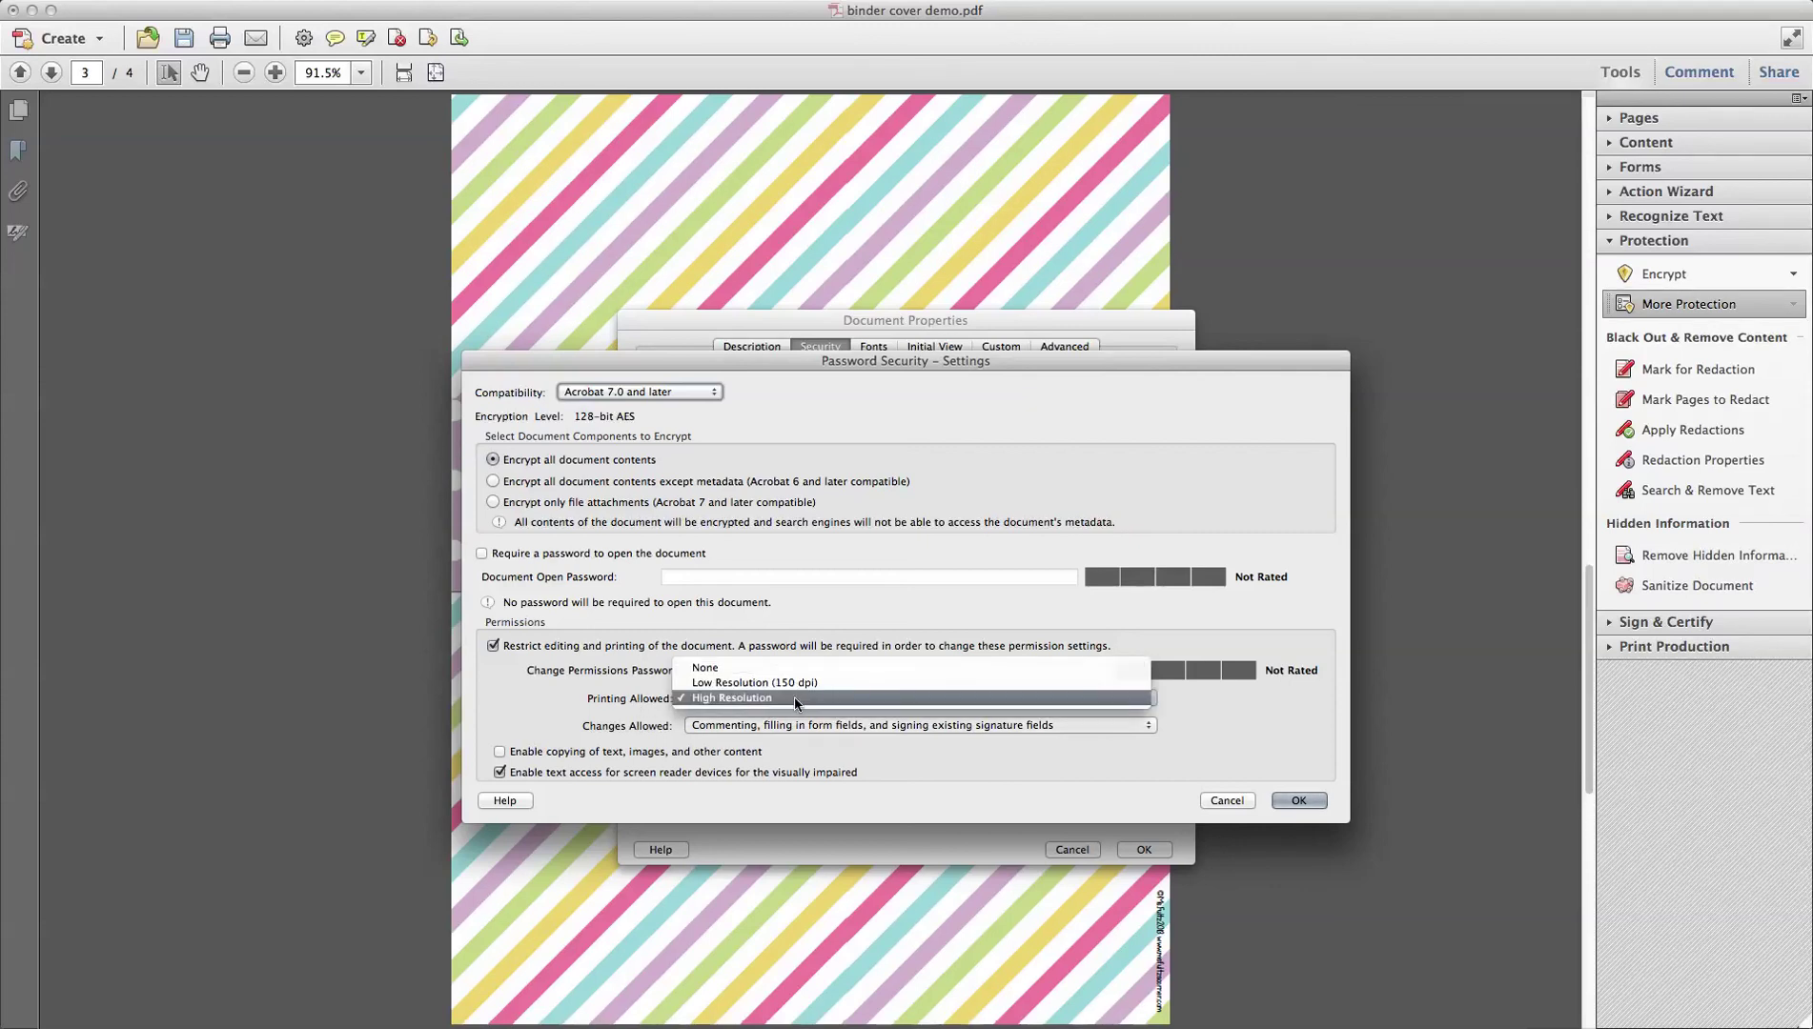
pyautogui.click(795, 697)
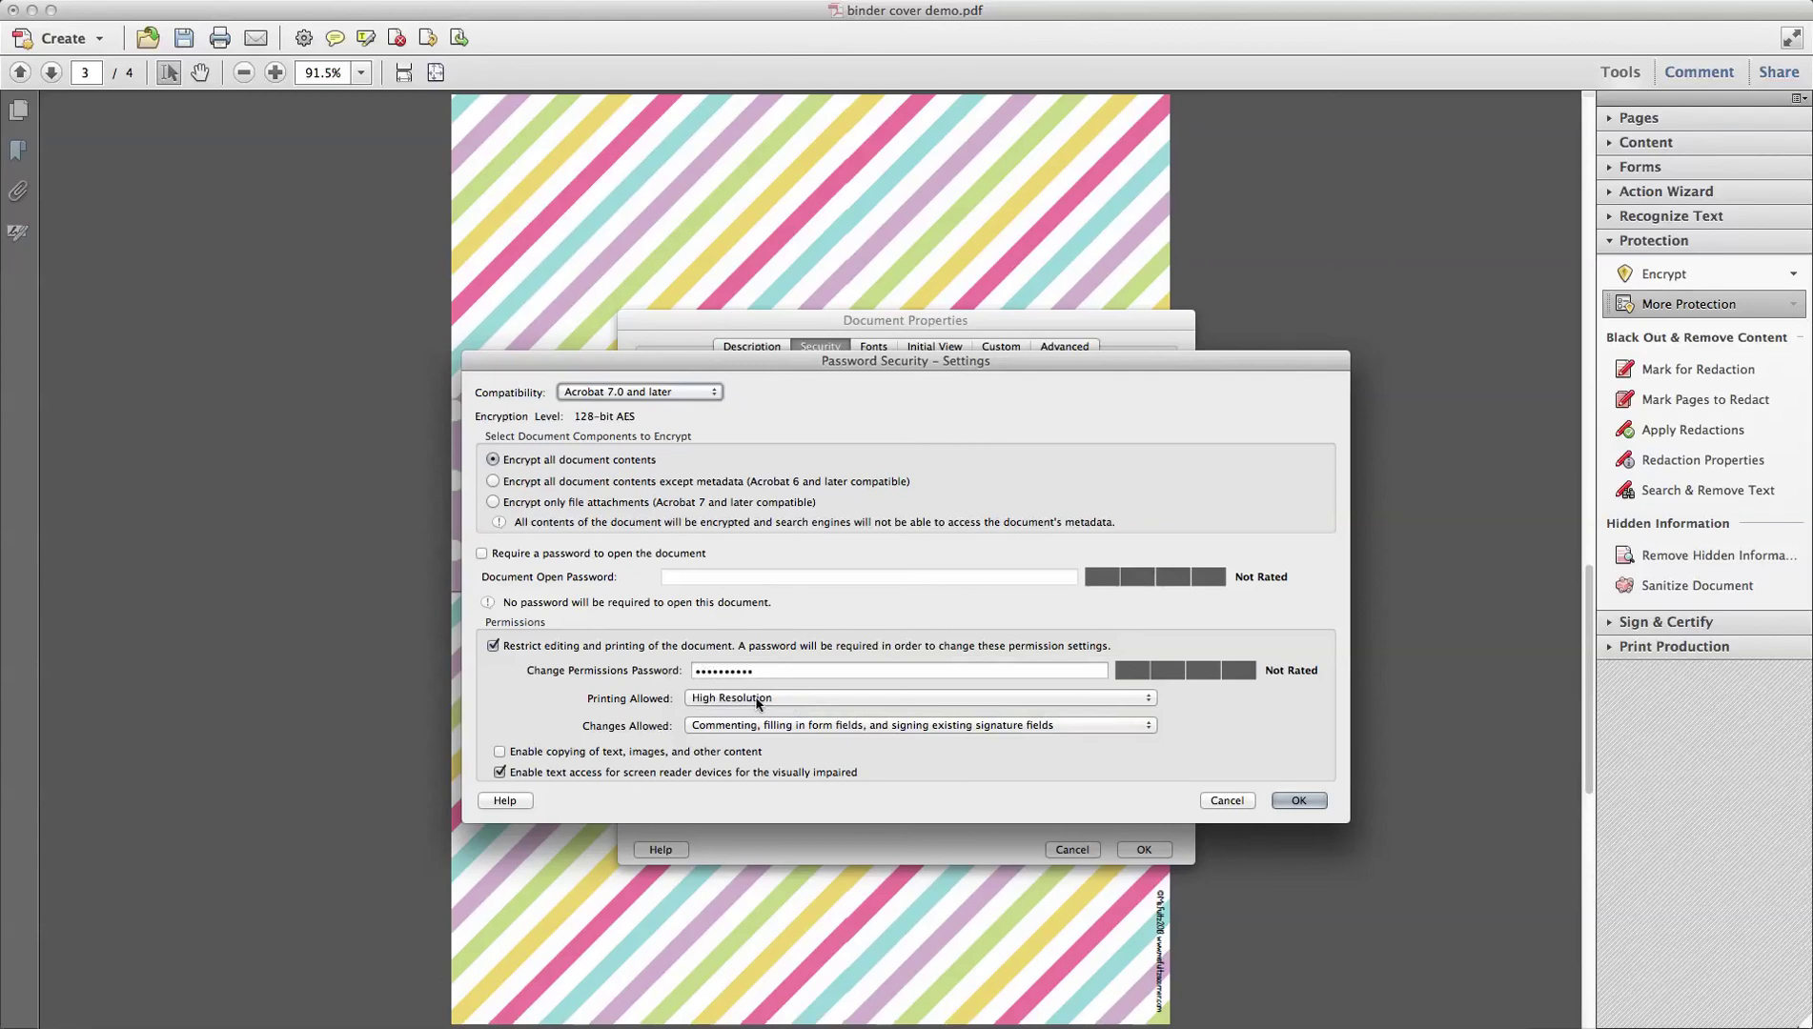
pyautogui.click(742, 727)
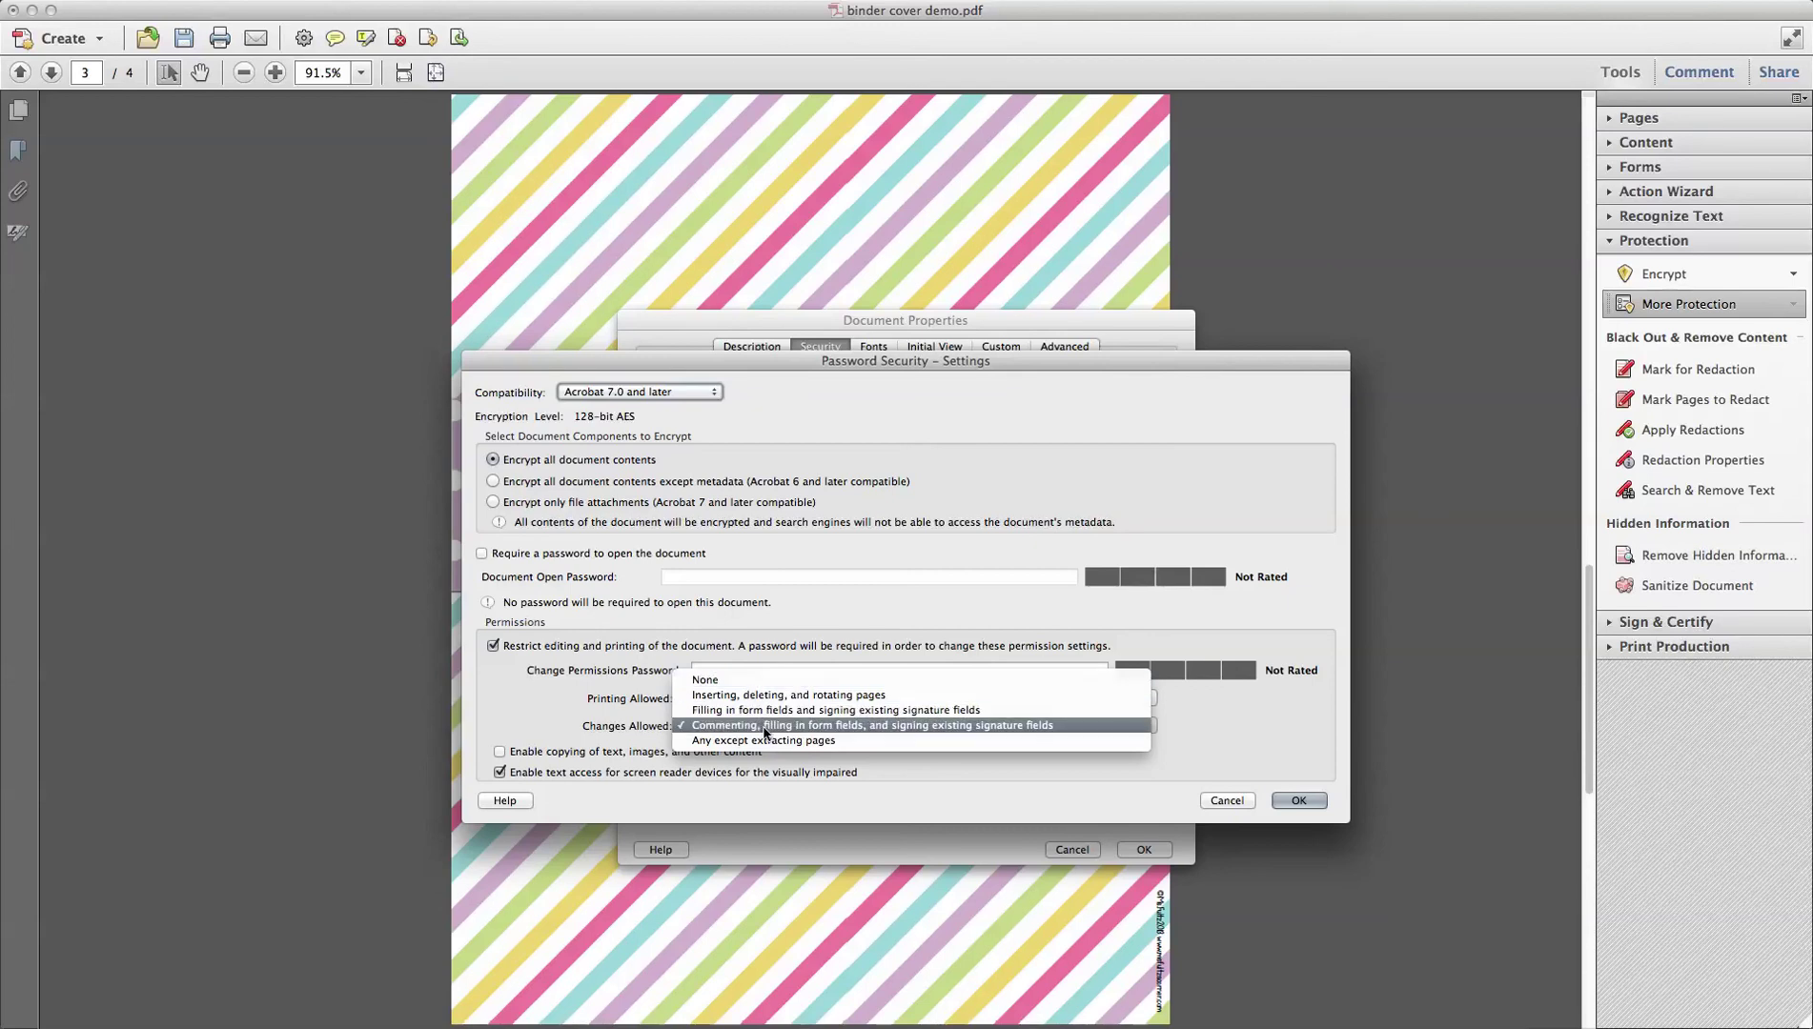
pyautogui.click(843, 728)
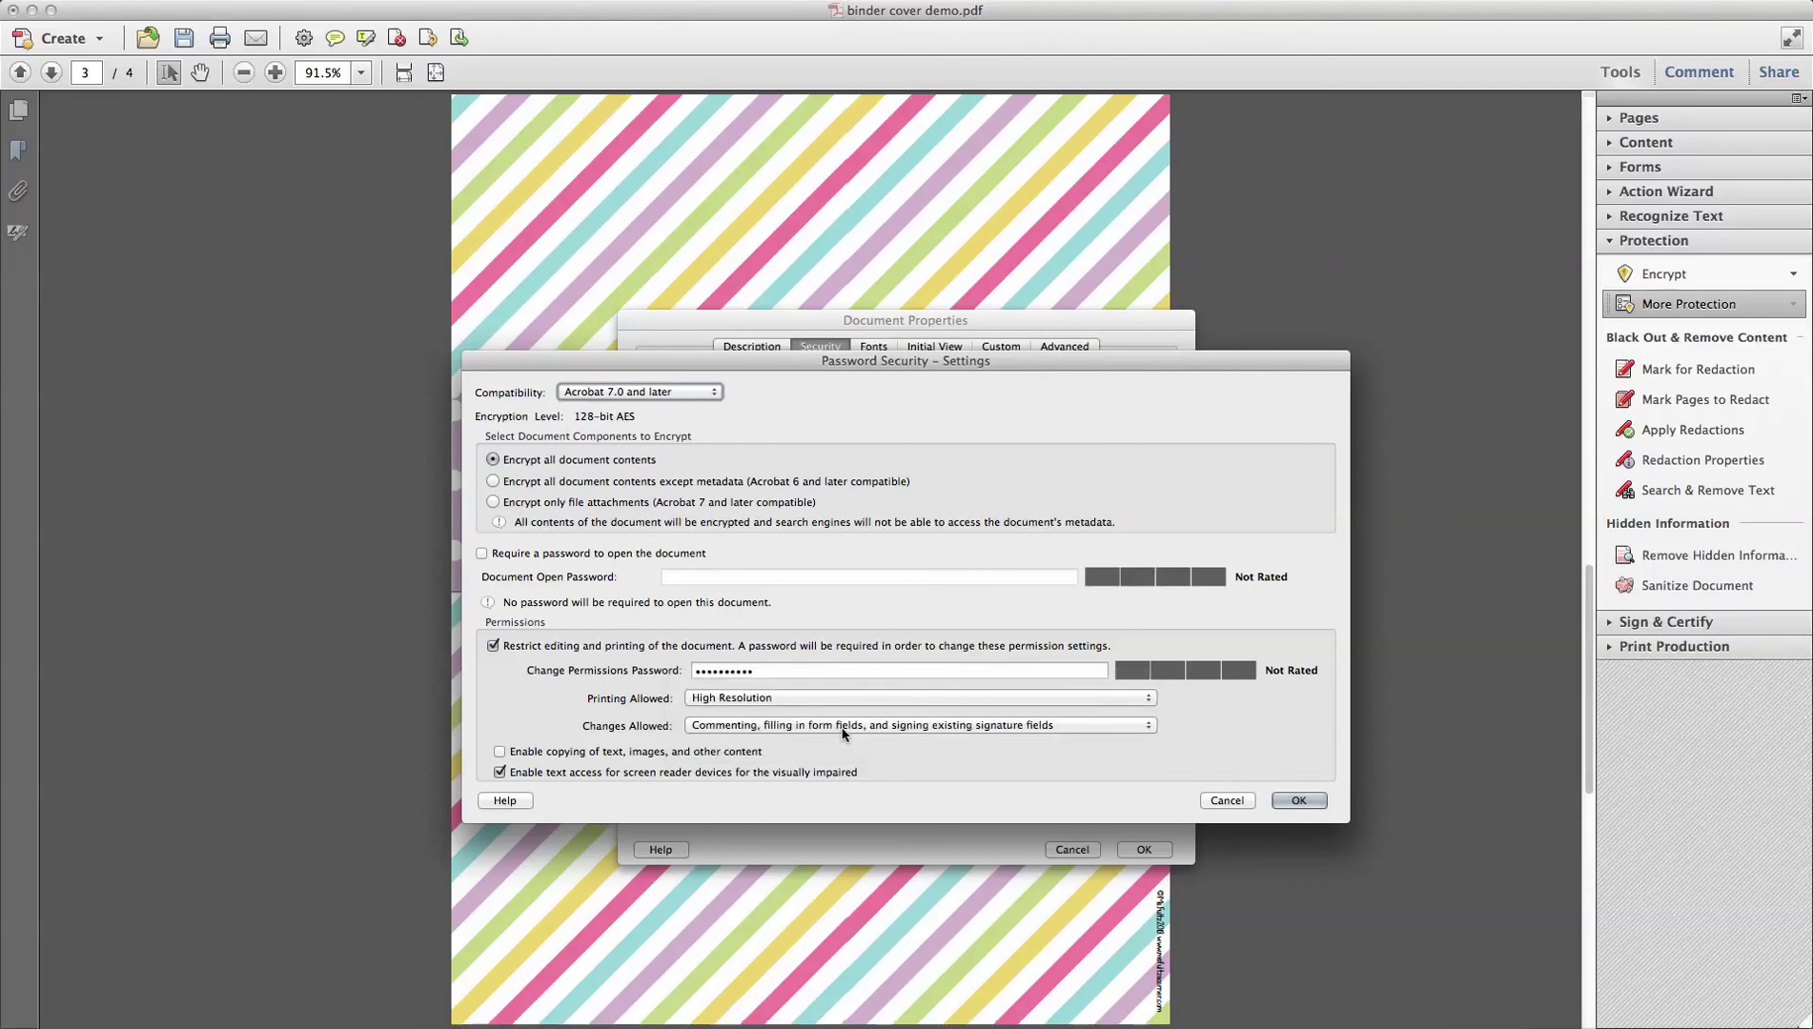
pyautogui.click(1300, 801)
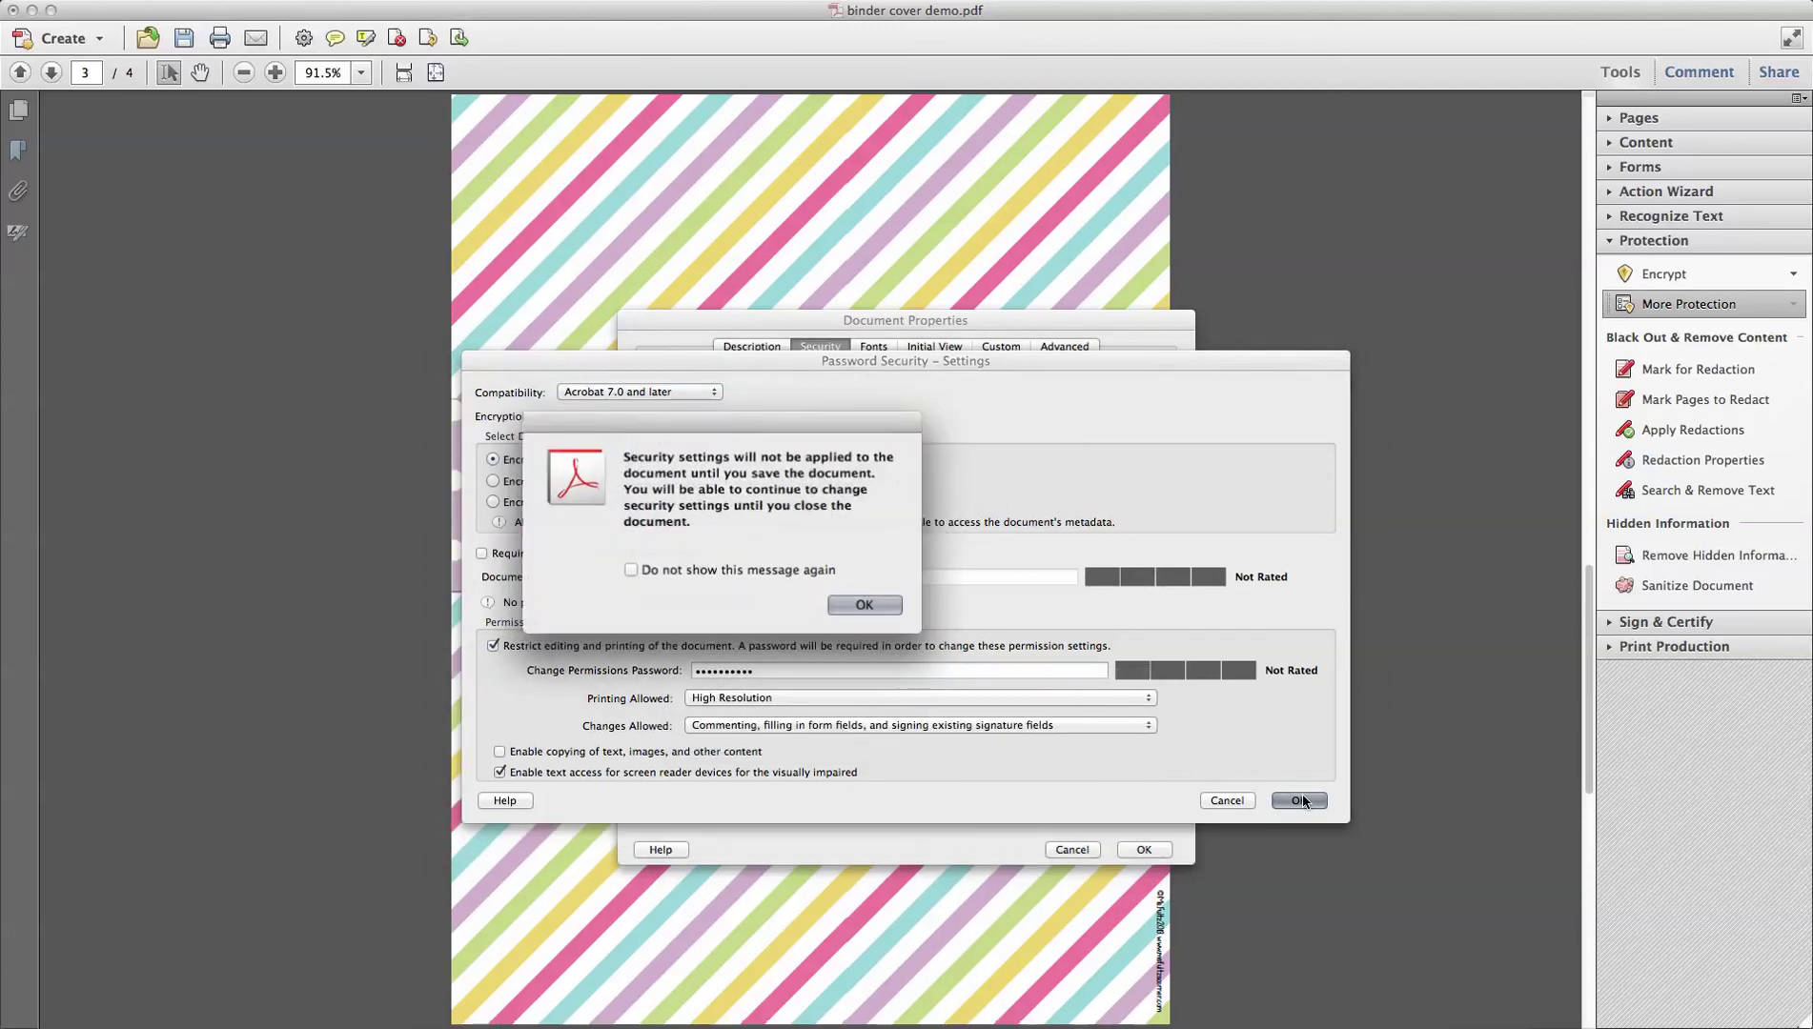
pyautogui.click(863, 607)
pyautogui.click(1140, 849)
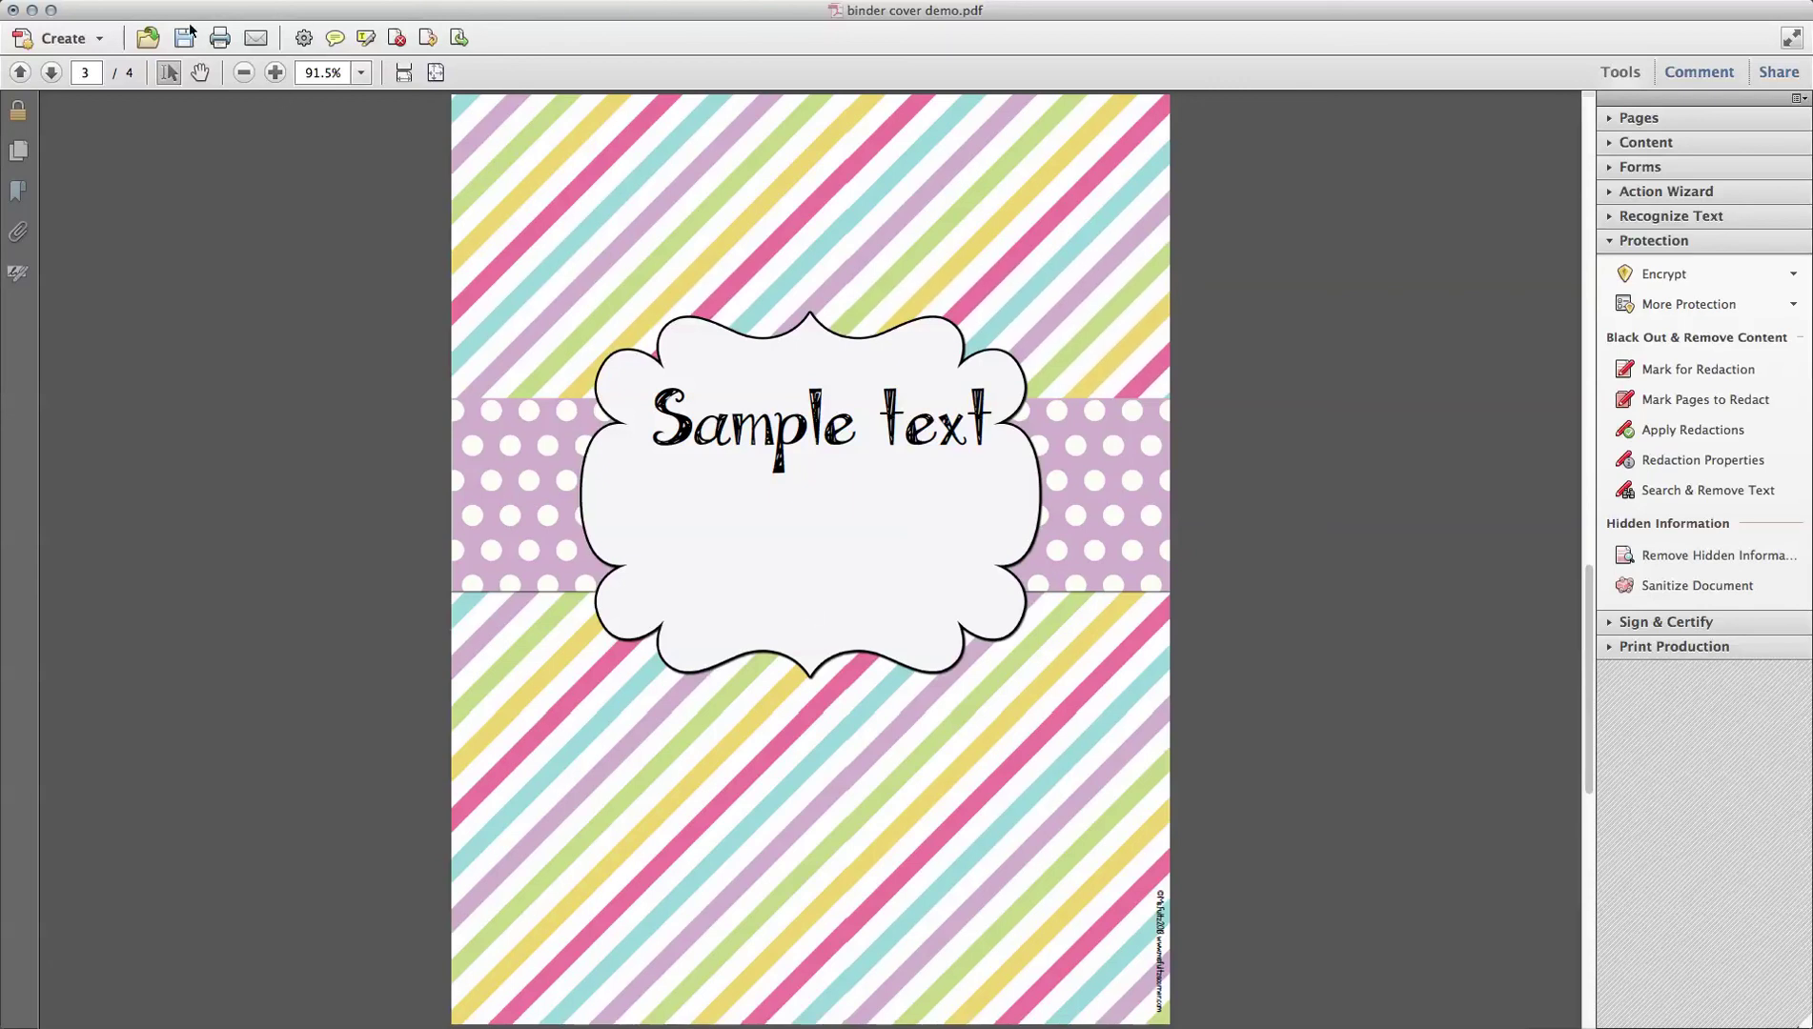
pyautogui.click(135, 3)
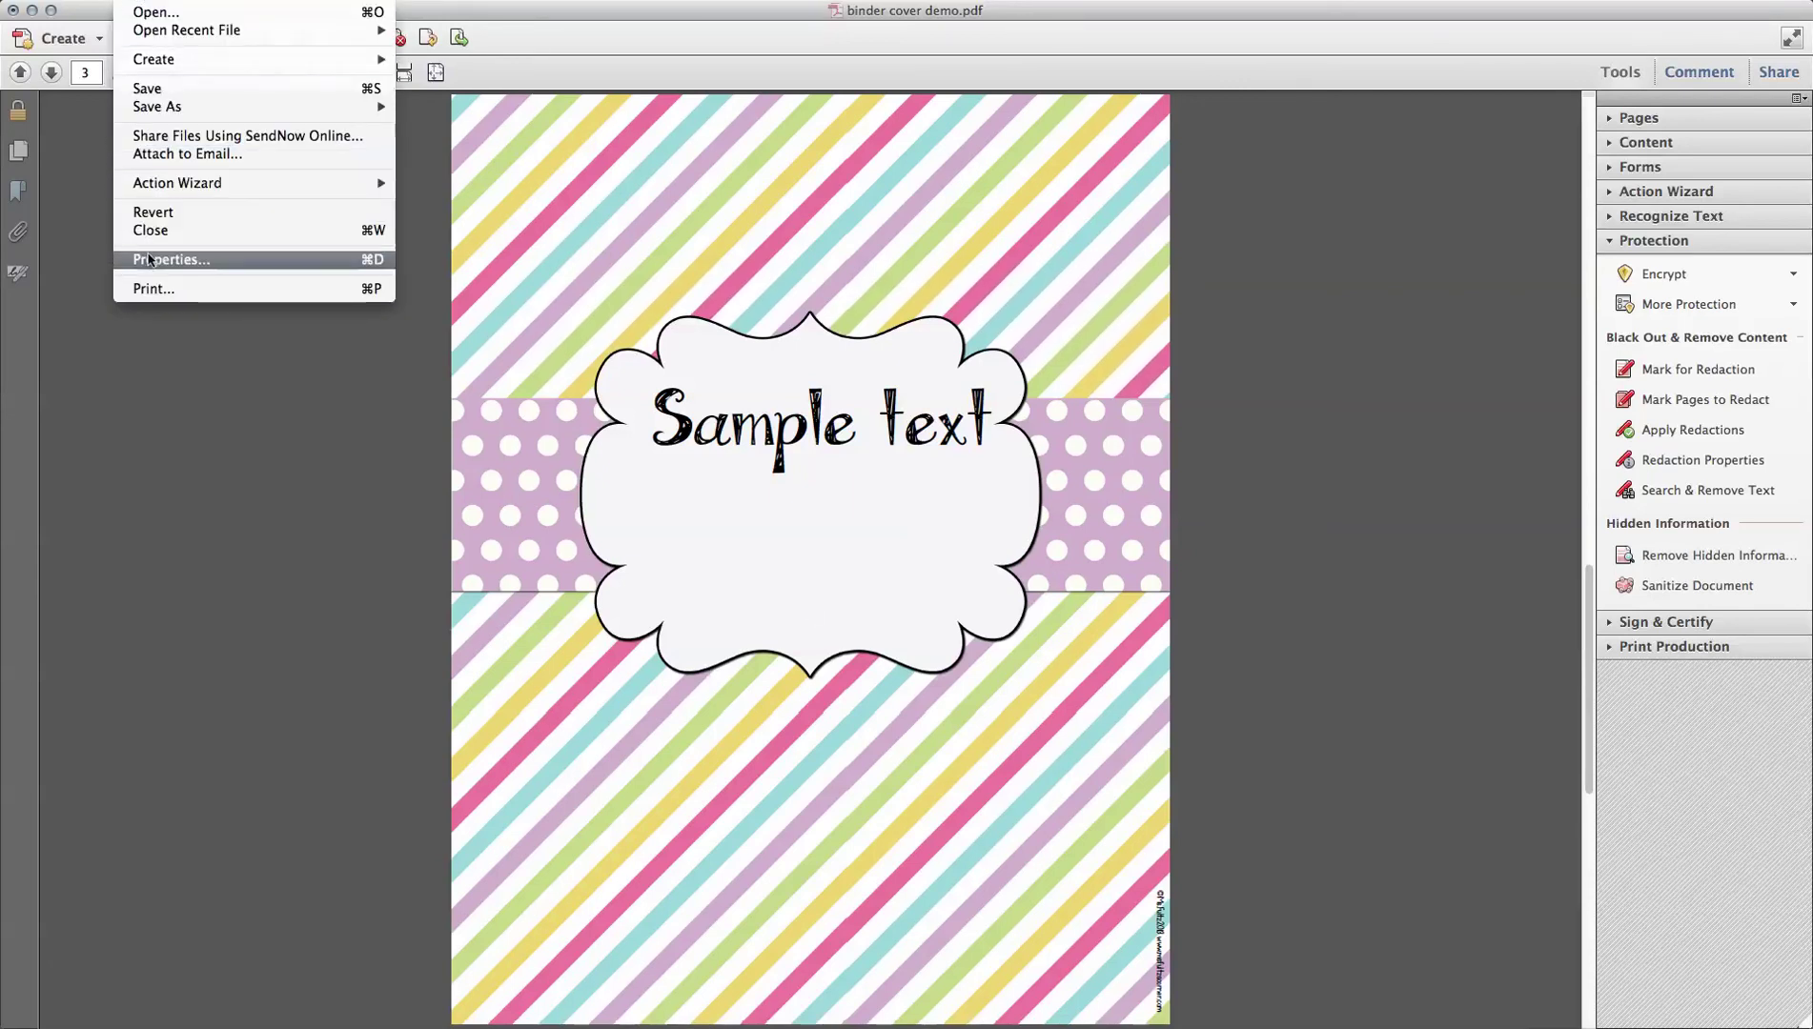
pyautogui.click(150, 265)
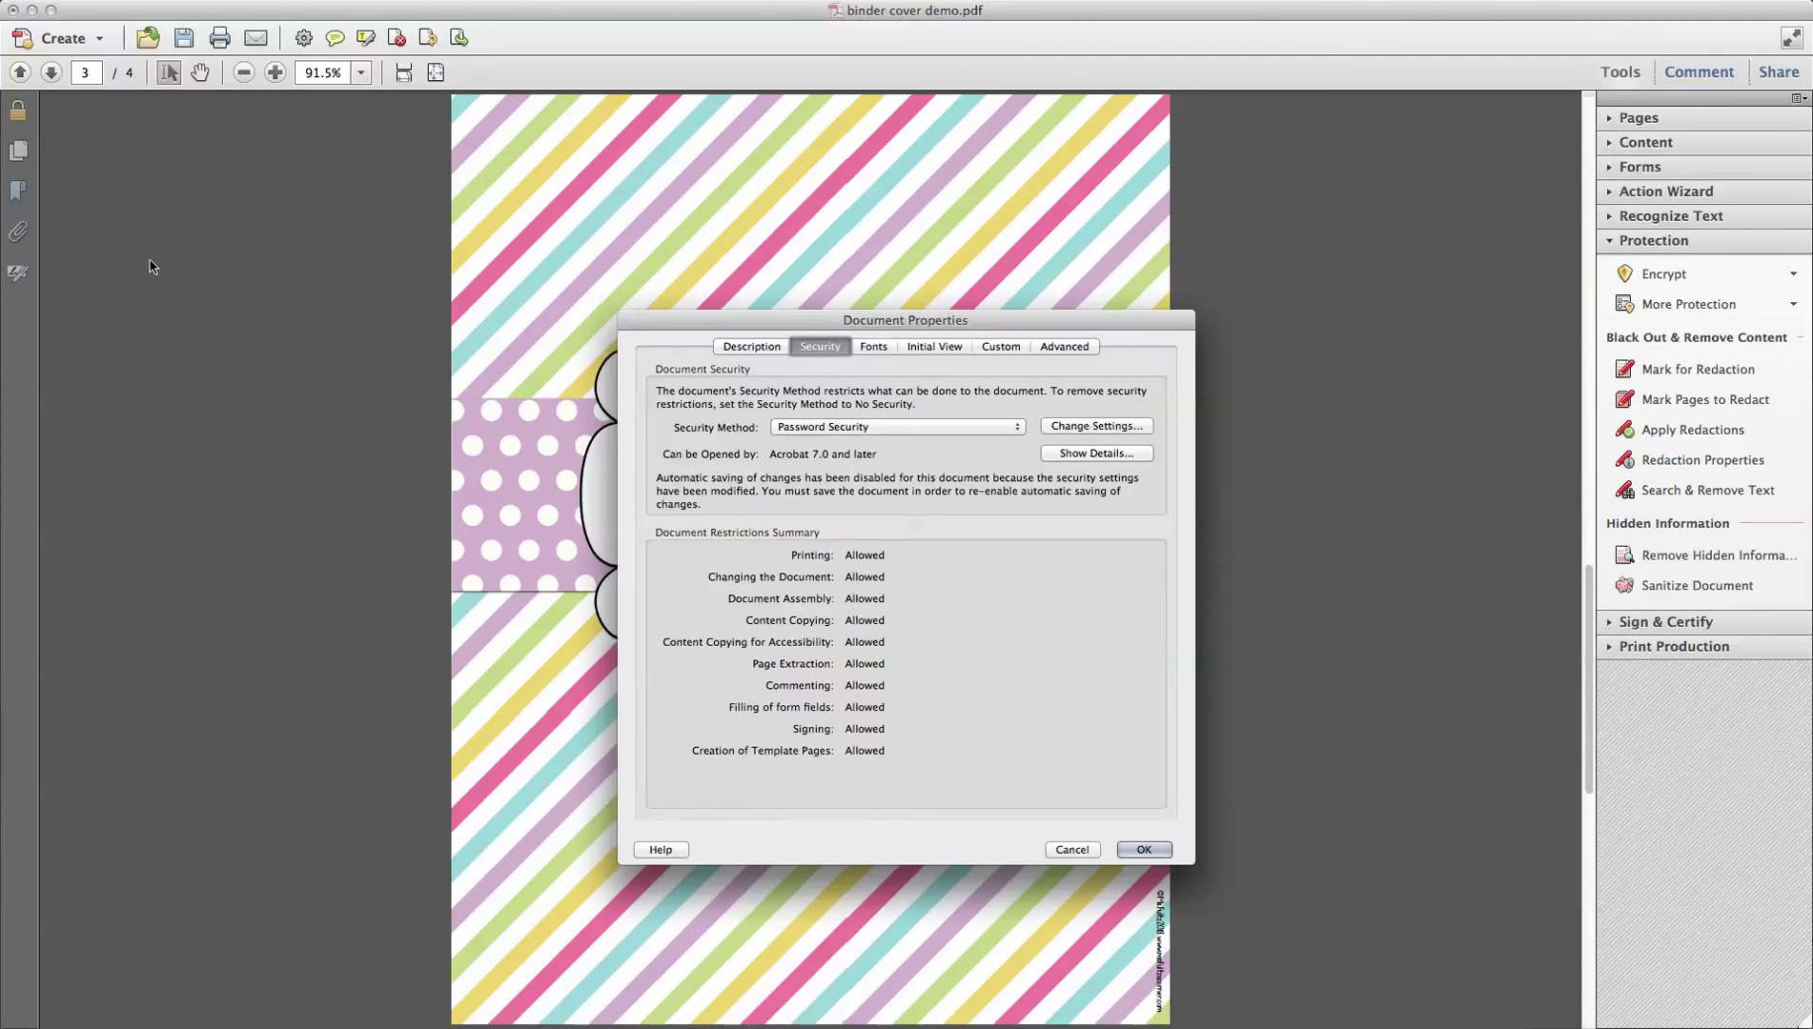
pyautogui.click(752, 349)
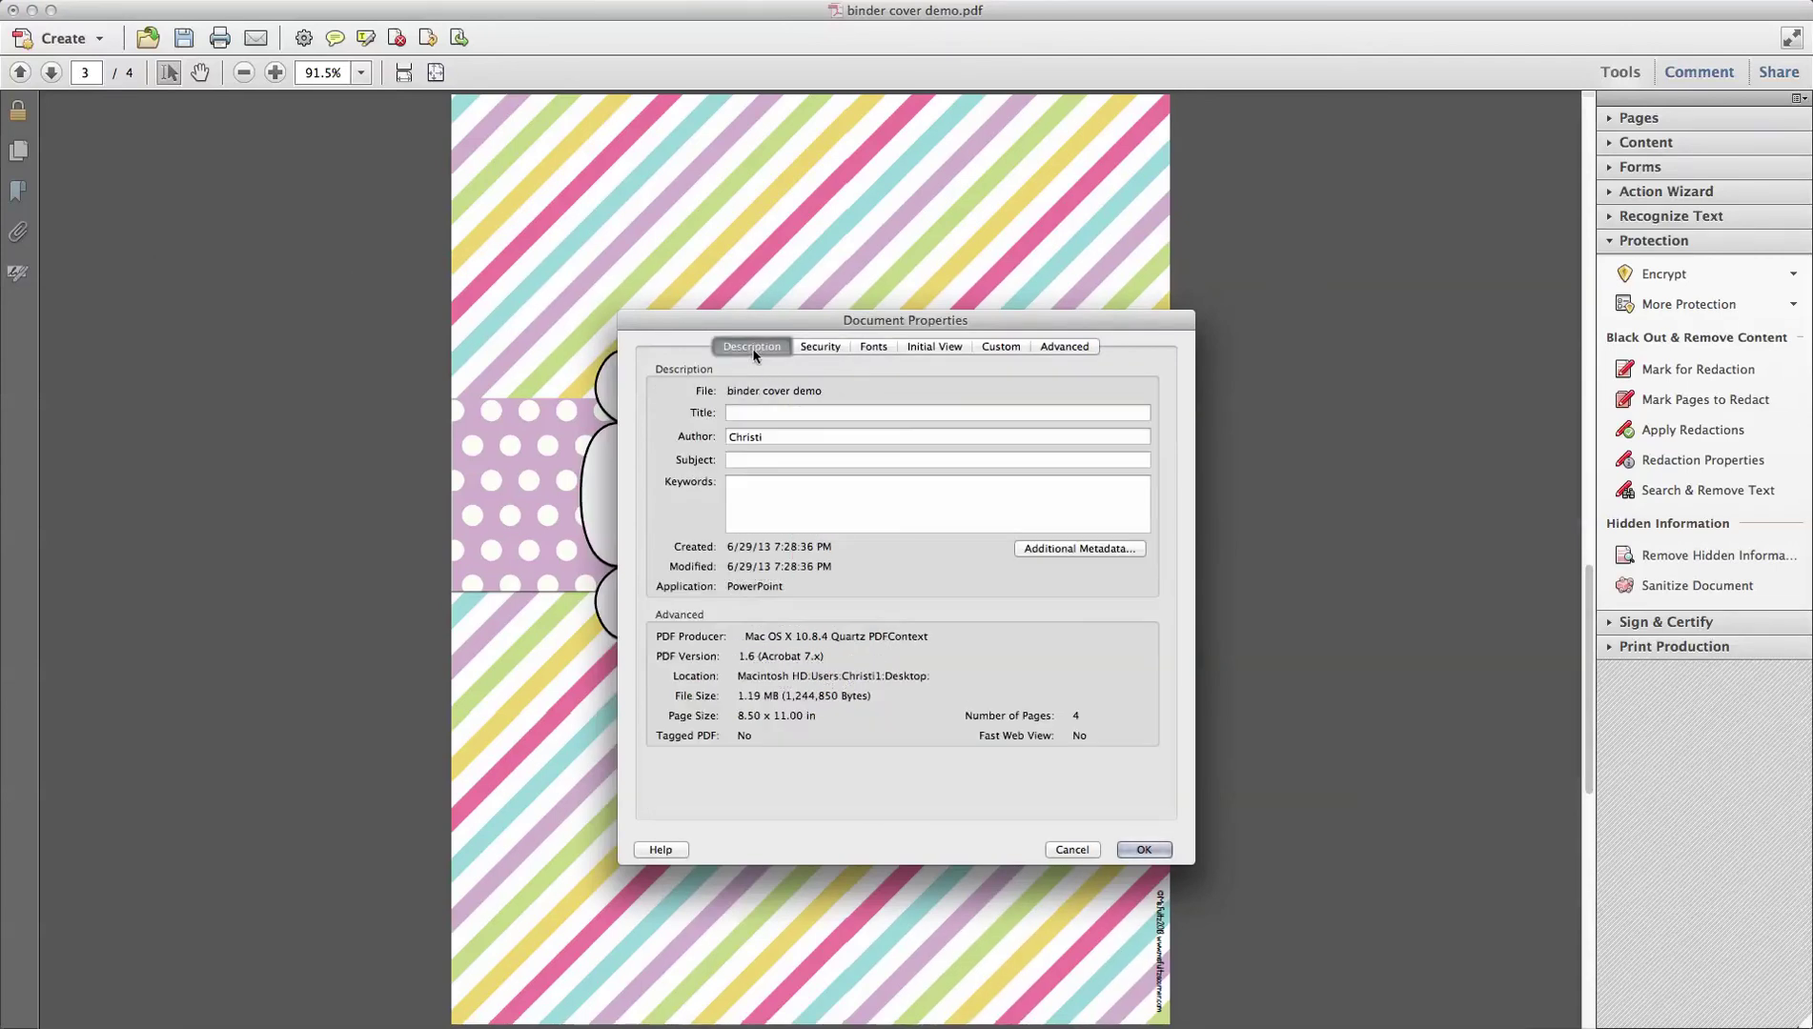
pyautogui.click(753, 487)
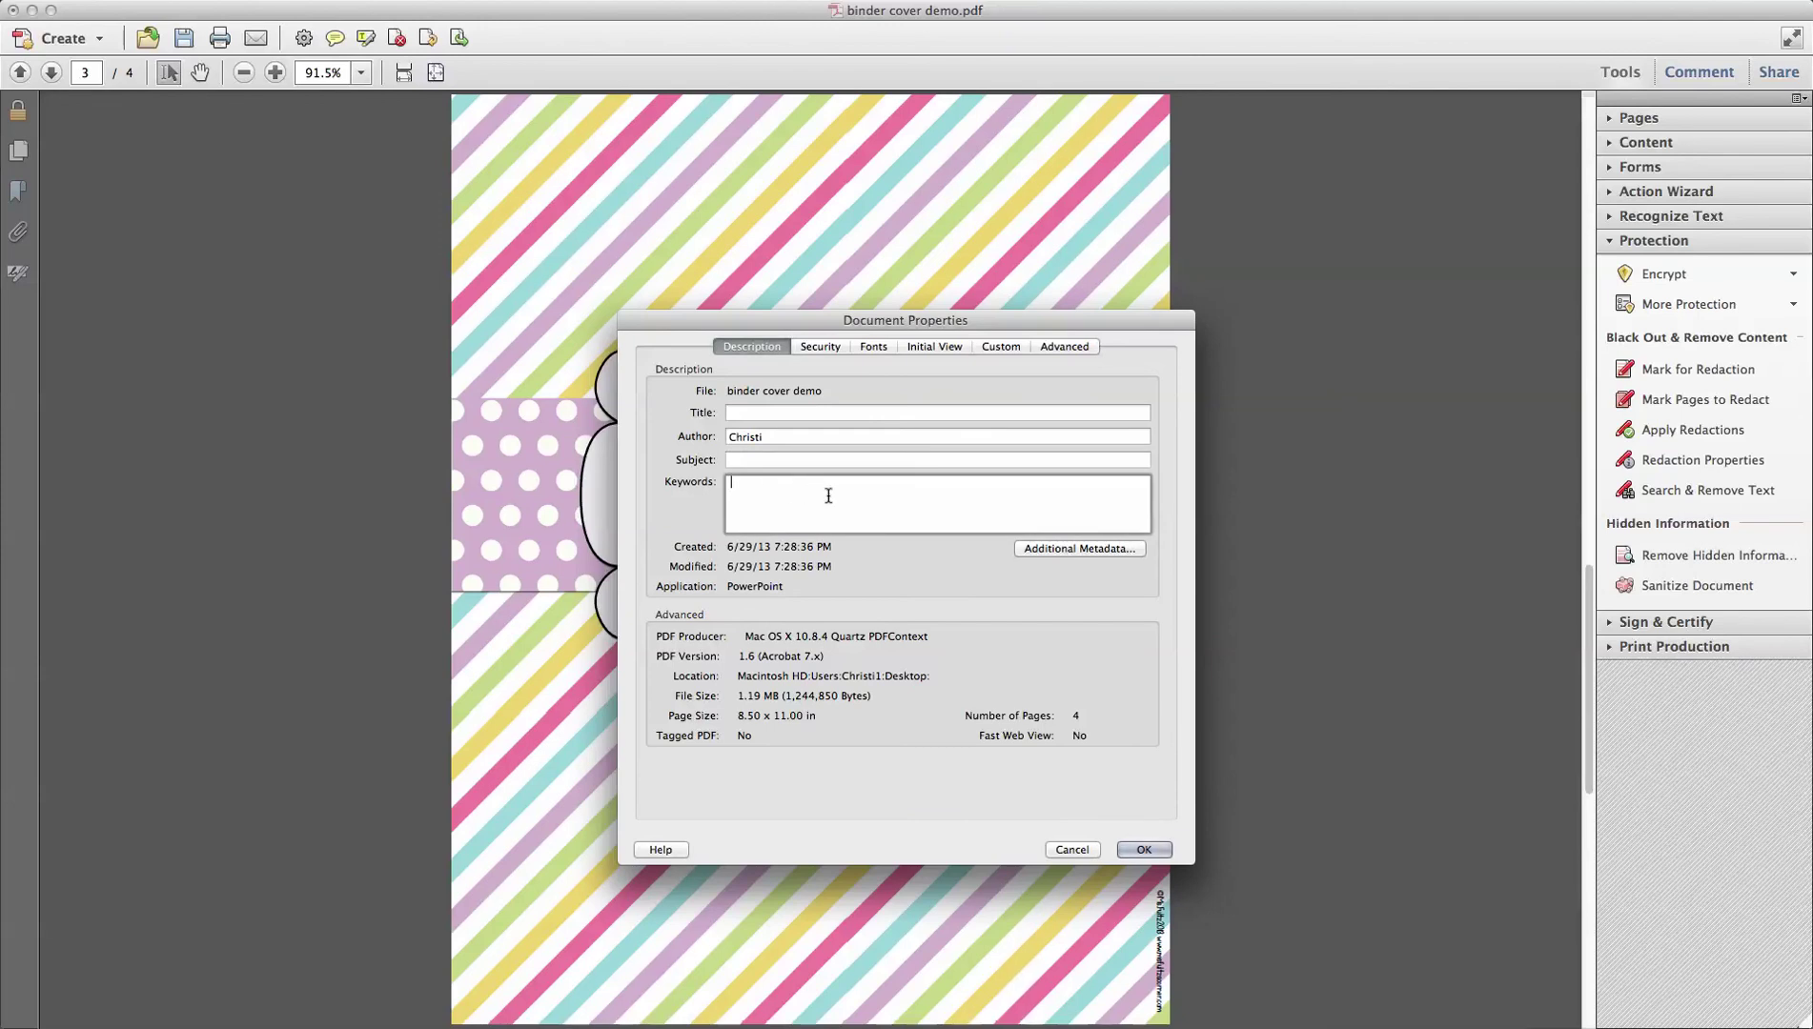
pyautogui.click(1051, 551)
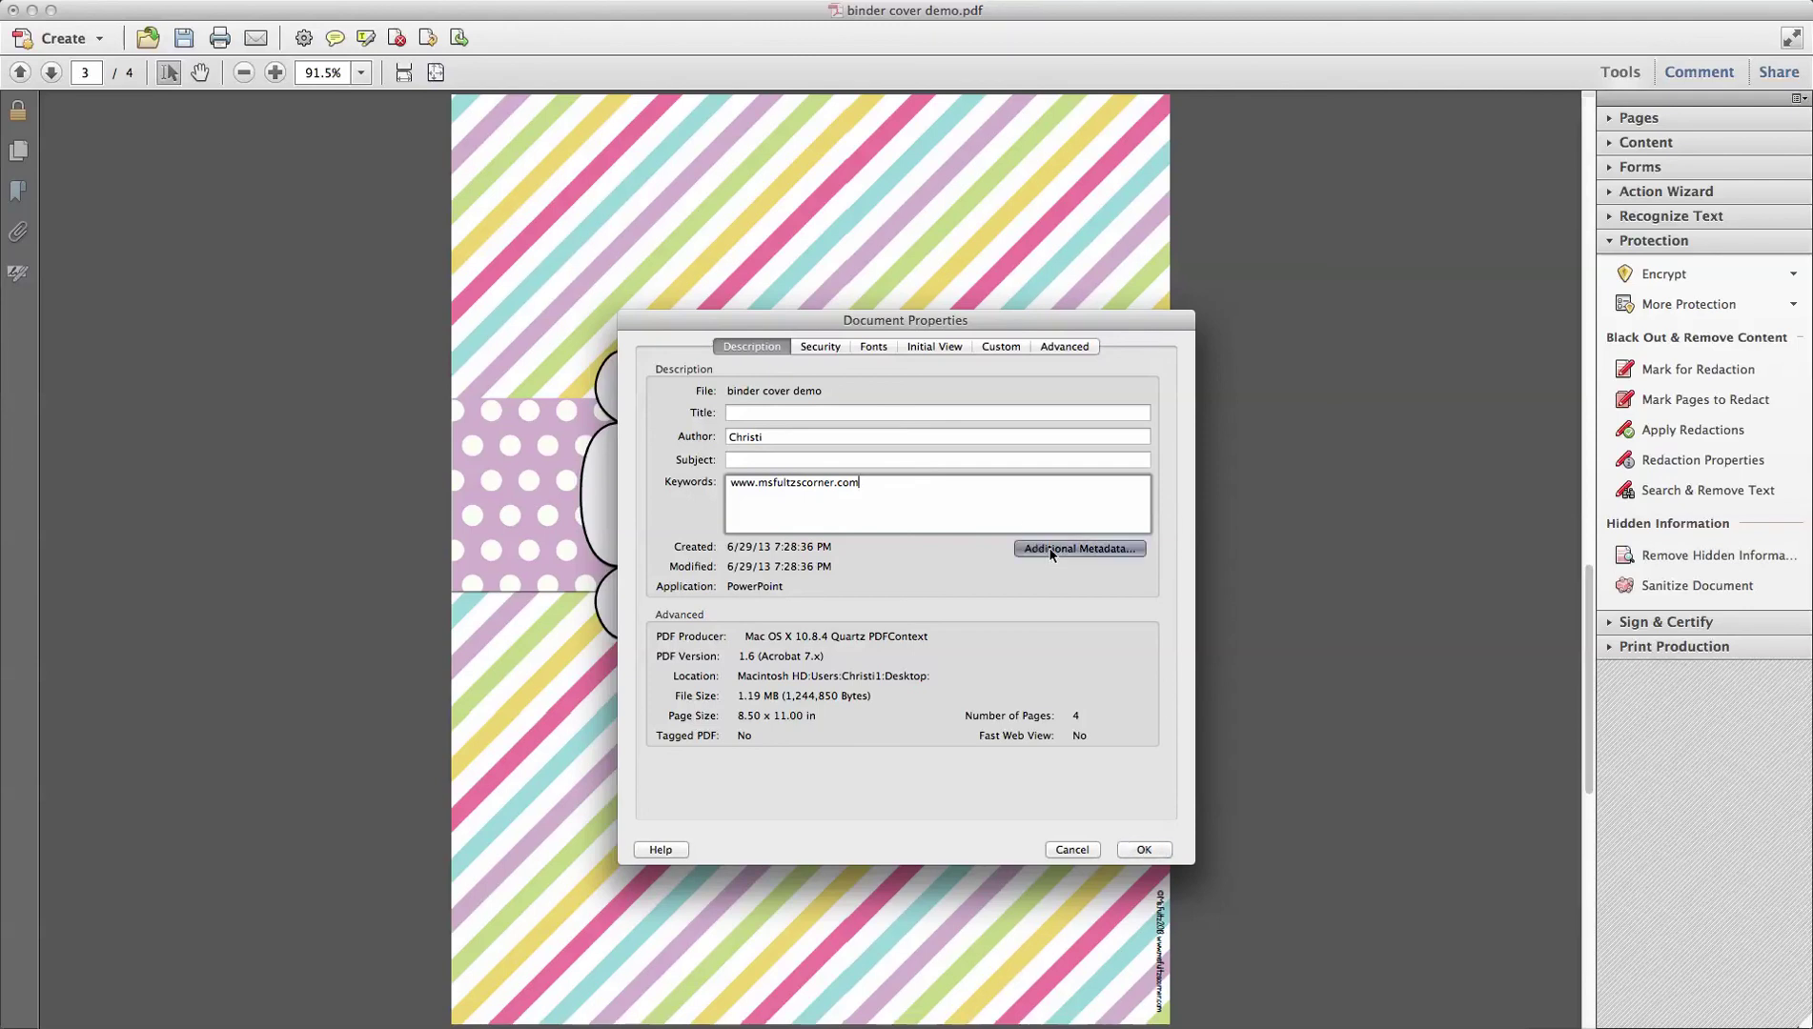
pyautogui.click(962, 461)
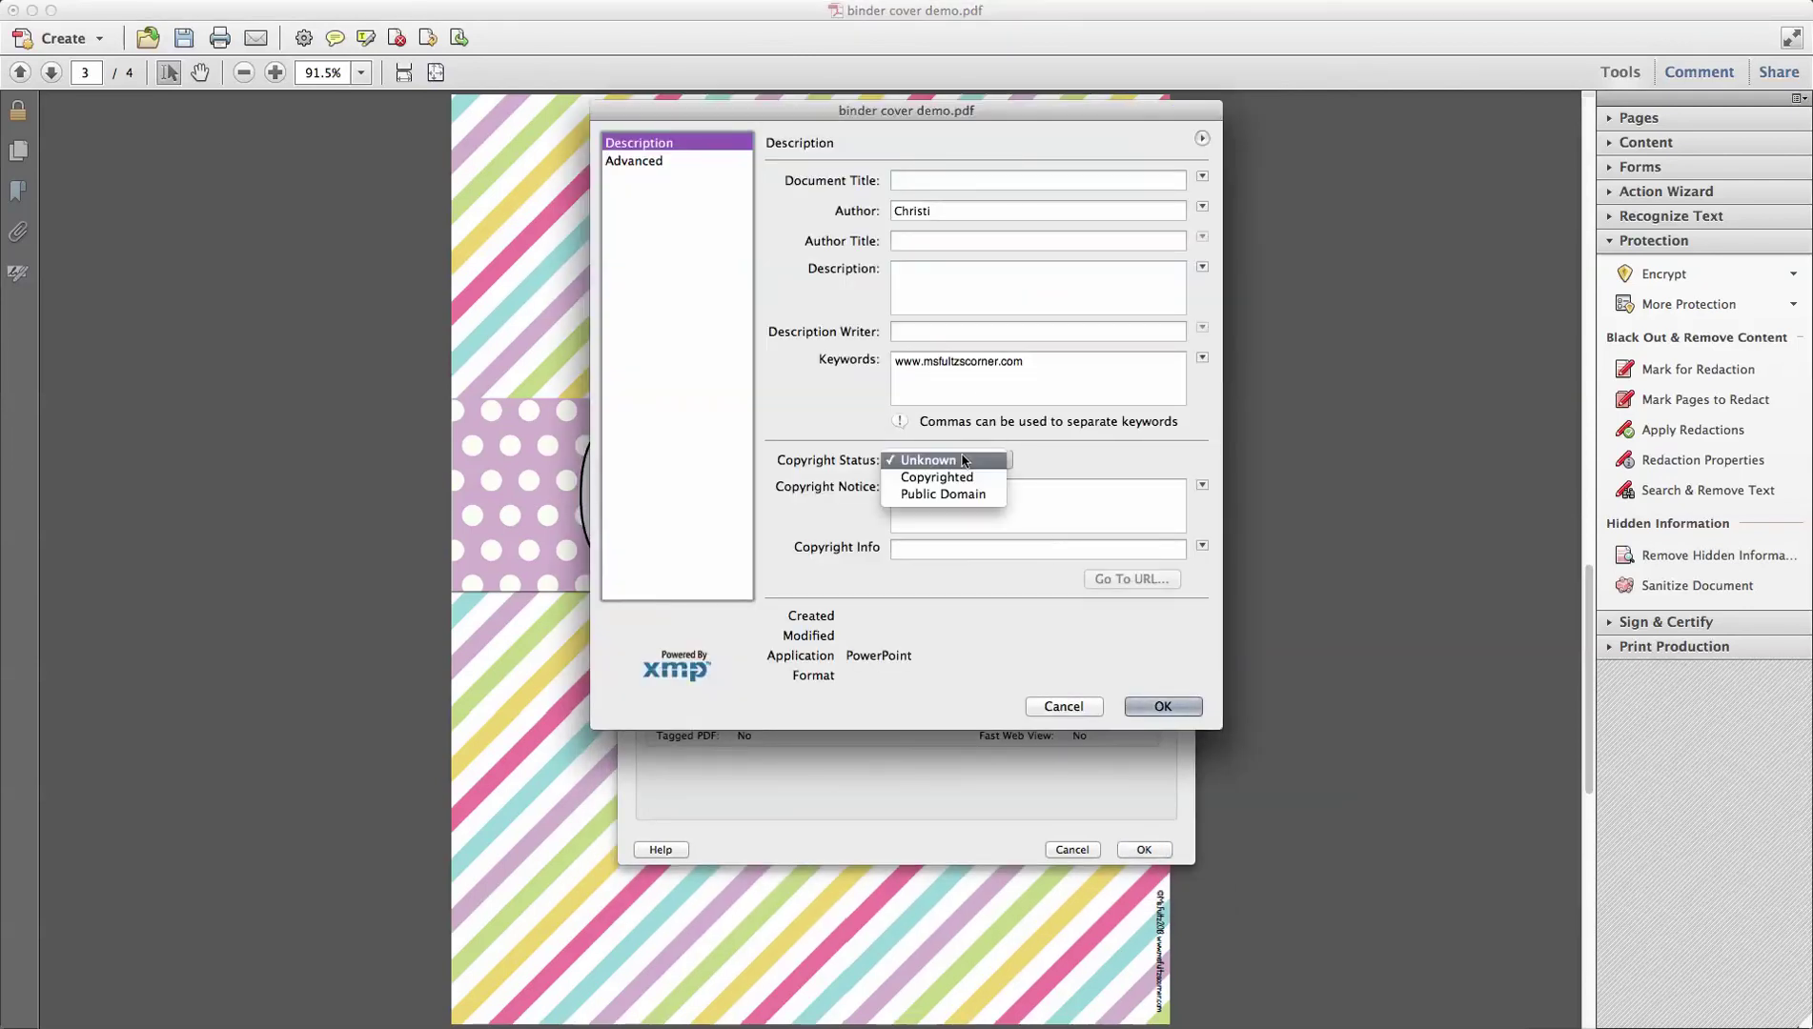
pyautogui.click(957, 476)
pyautogui.click(958, 493)
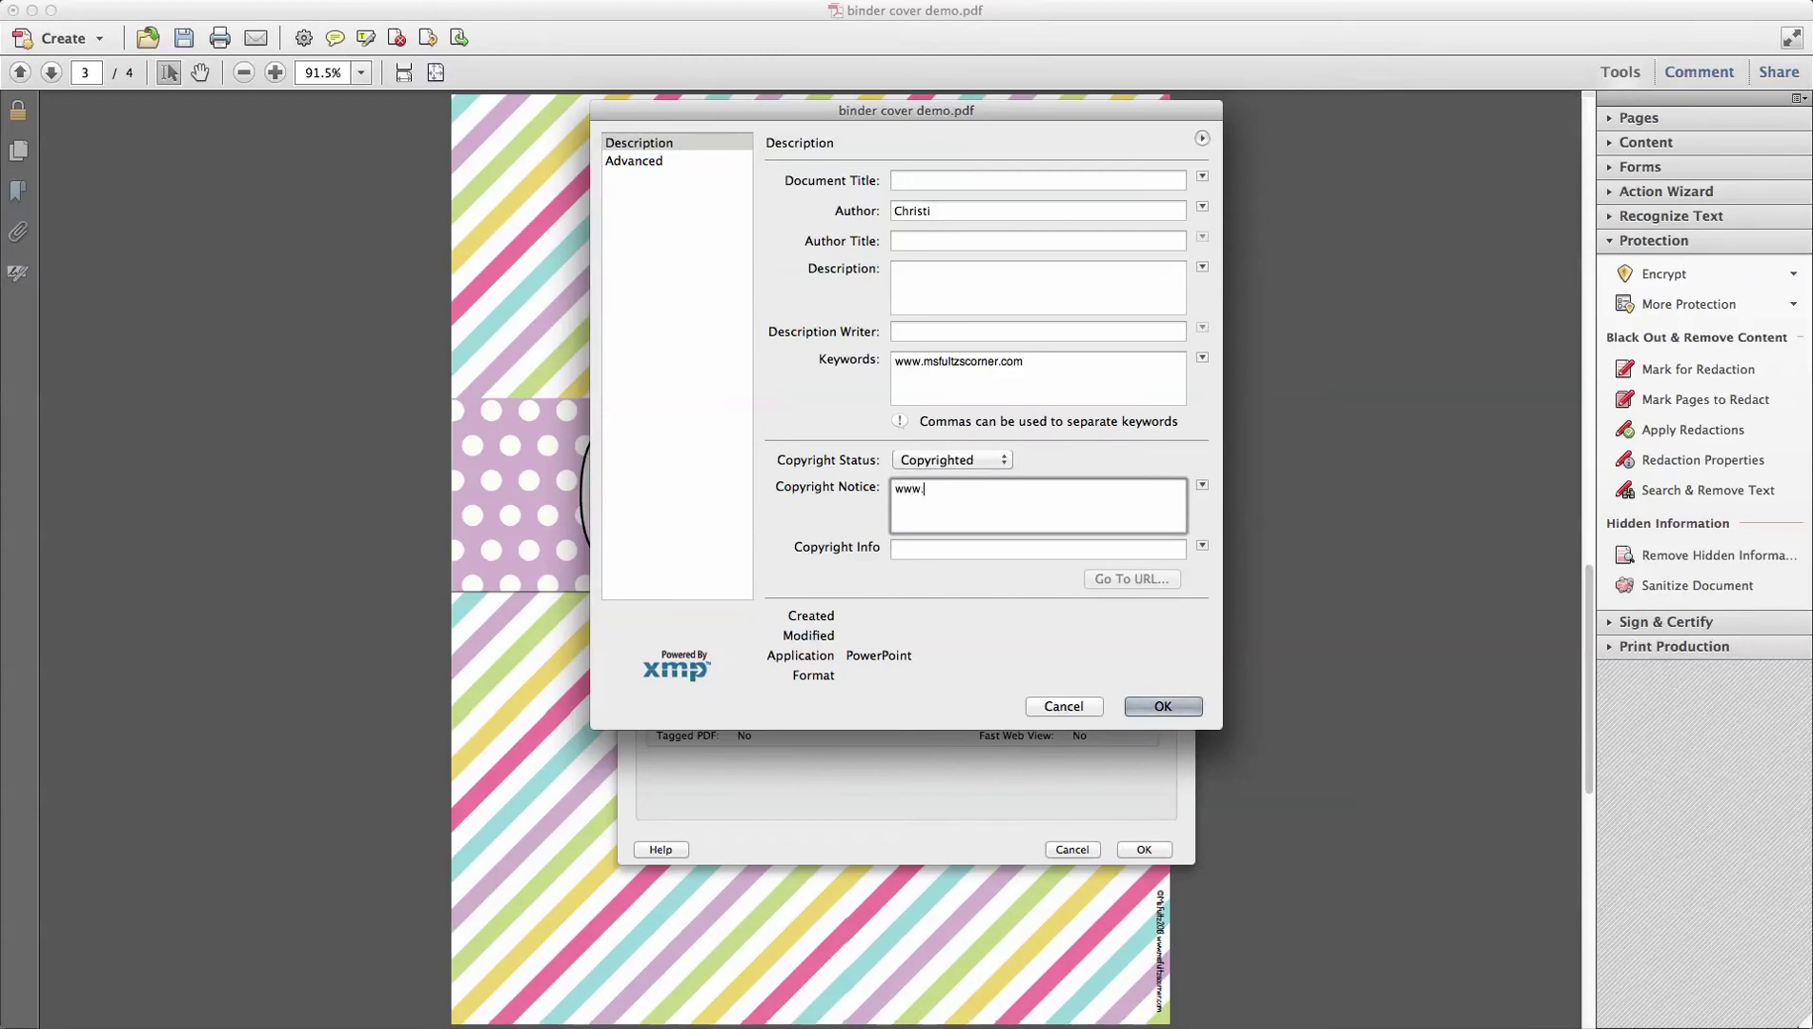
pyautogui.click(1155, 706)
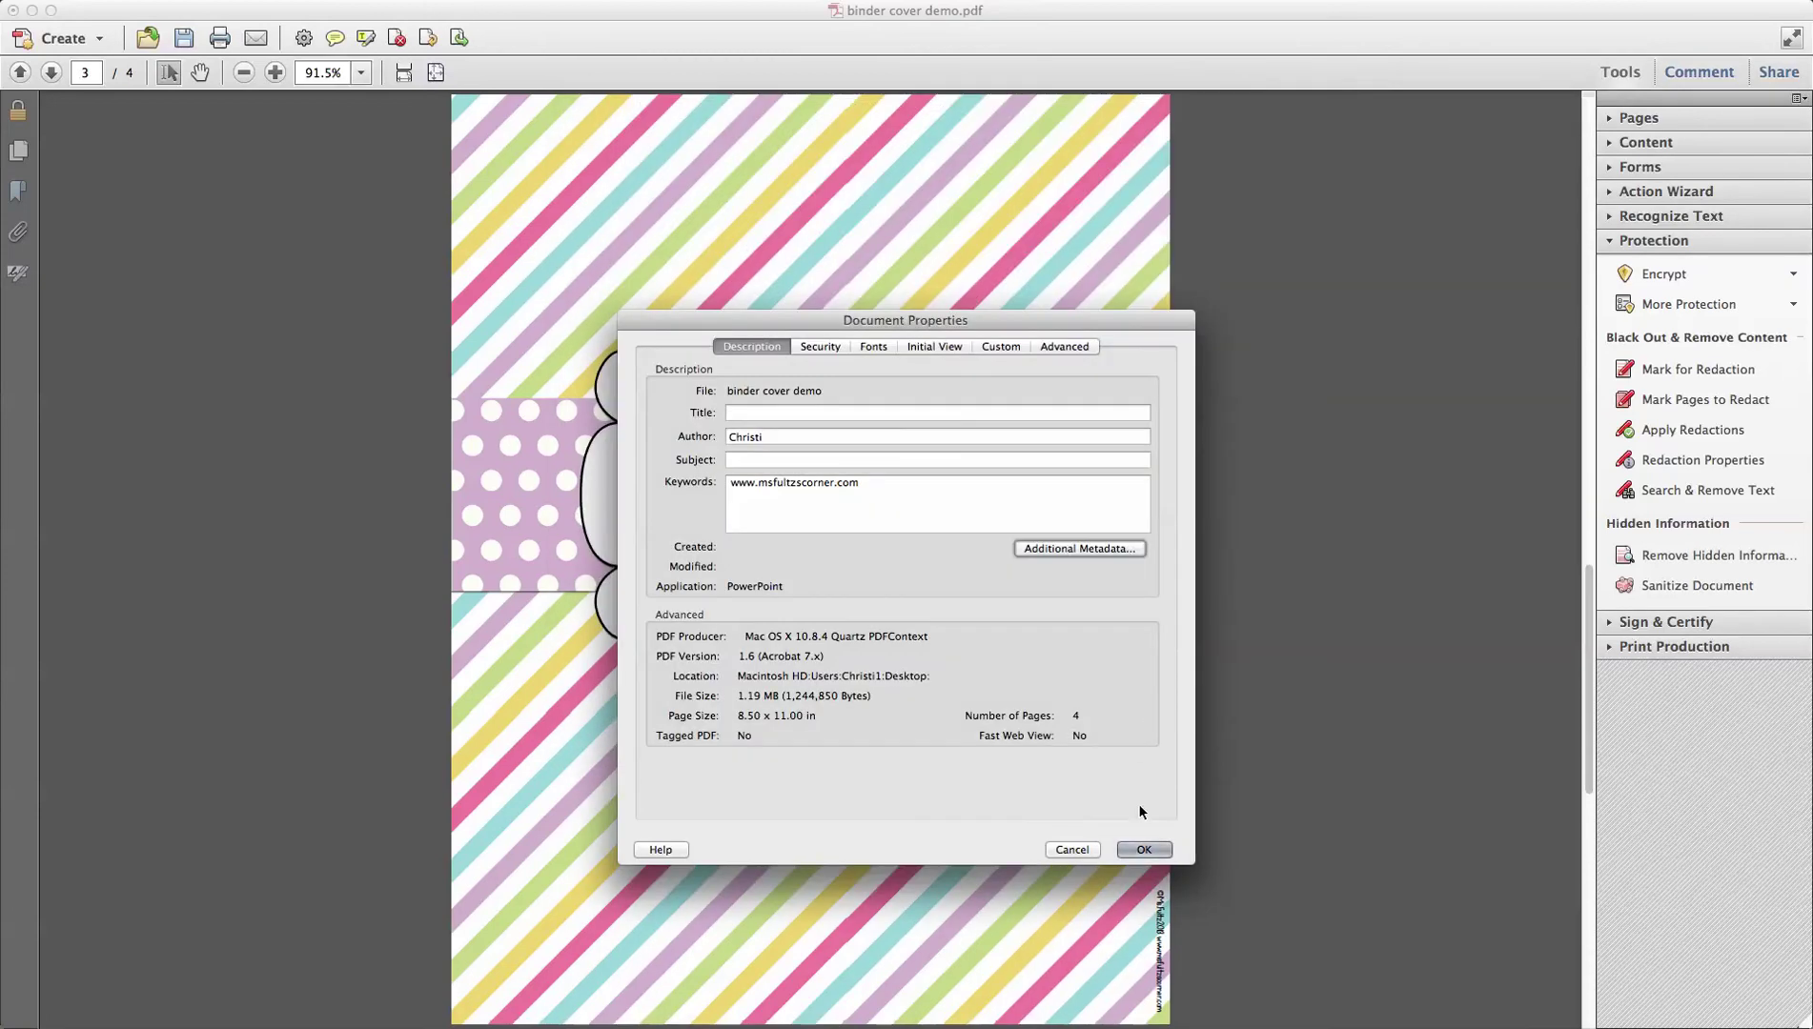
pyautogui.click(1144, 850)
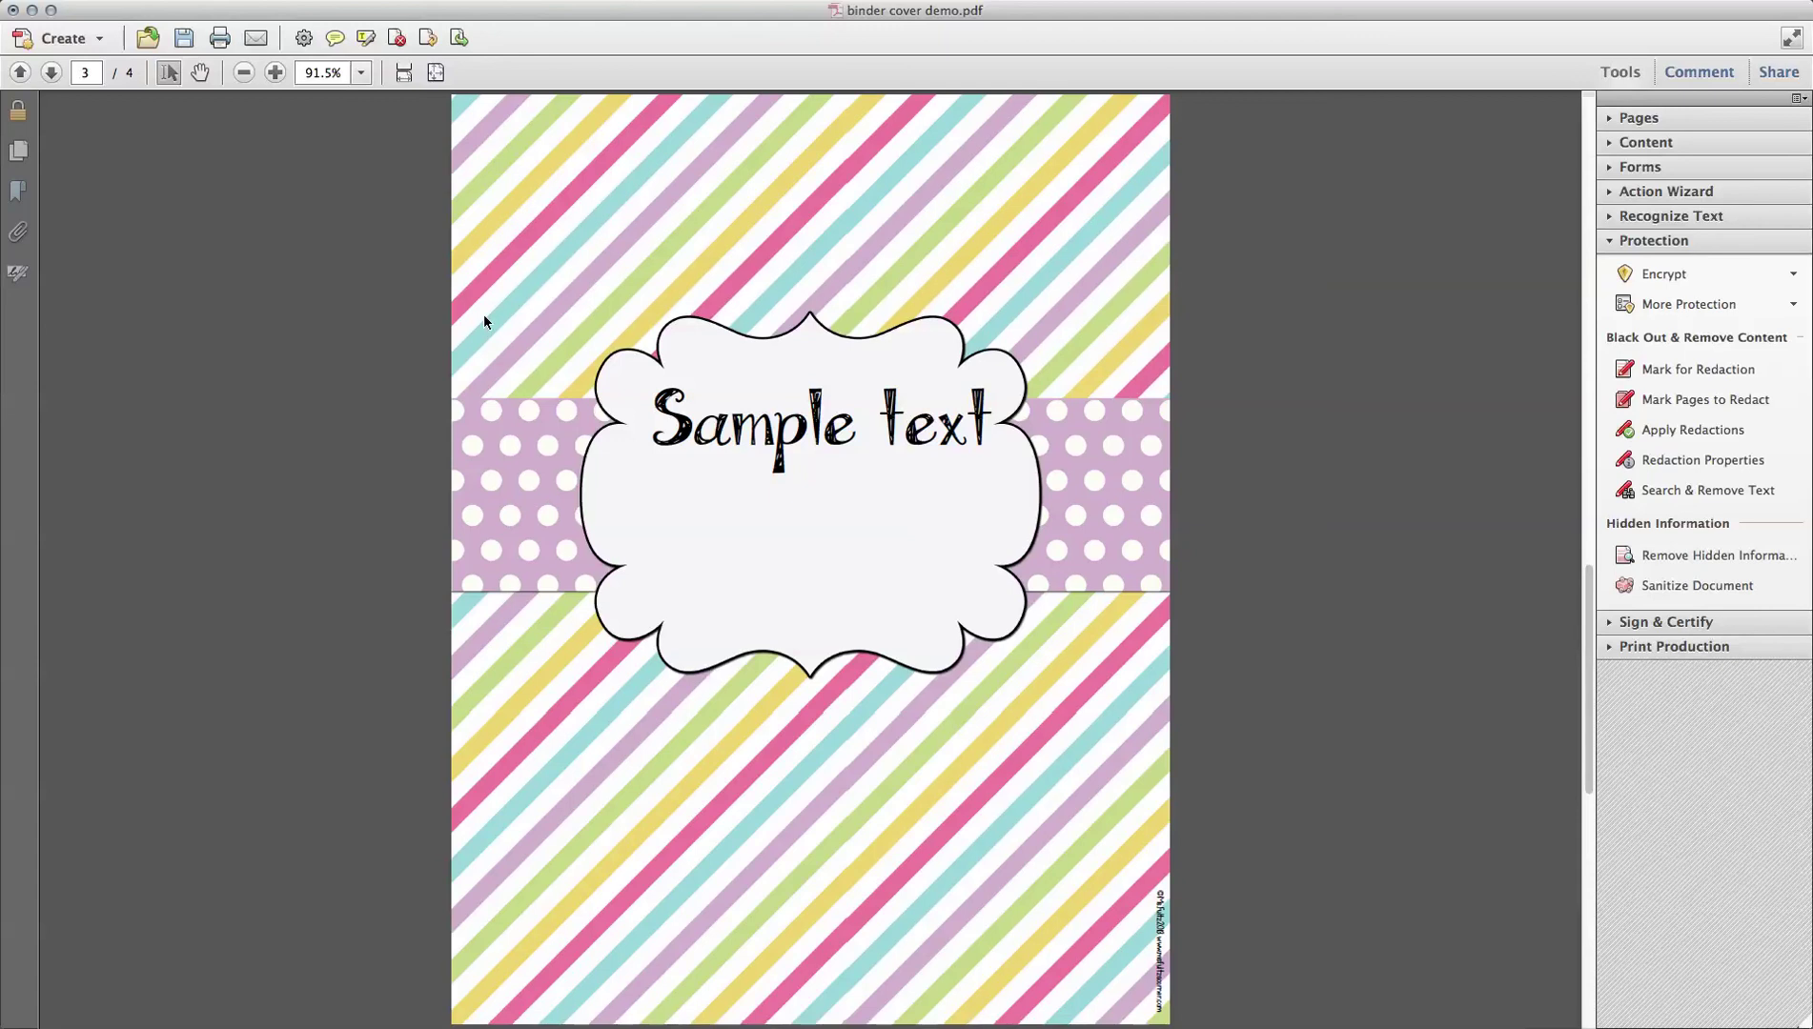
# Step: Save the document so its title shows SECURED, then drag the Acrobat window aside
pyautogui.press('super+s')
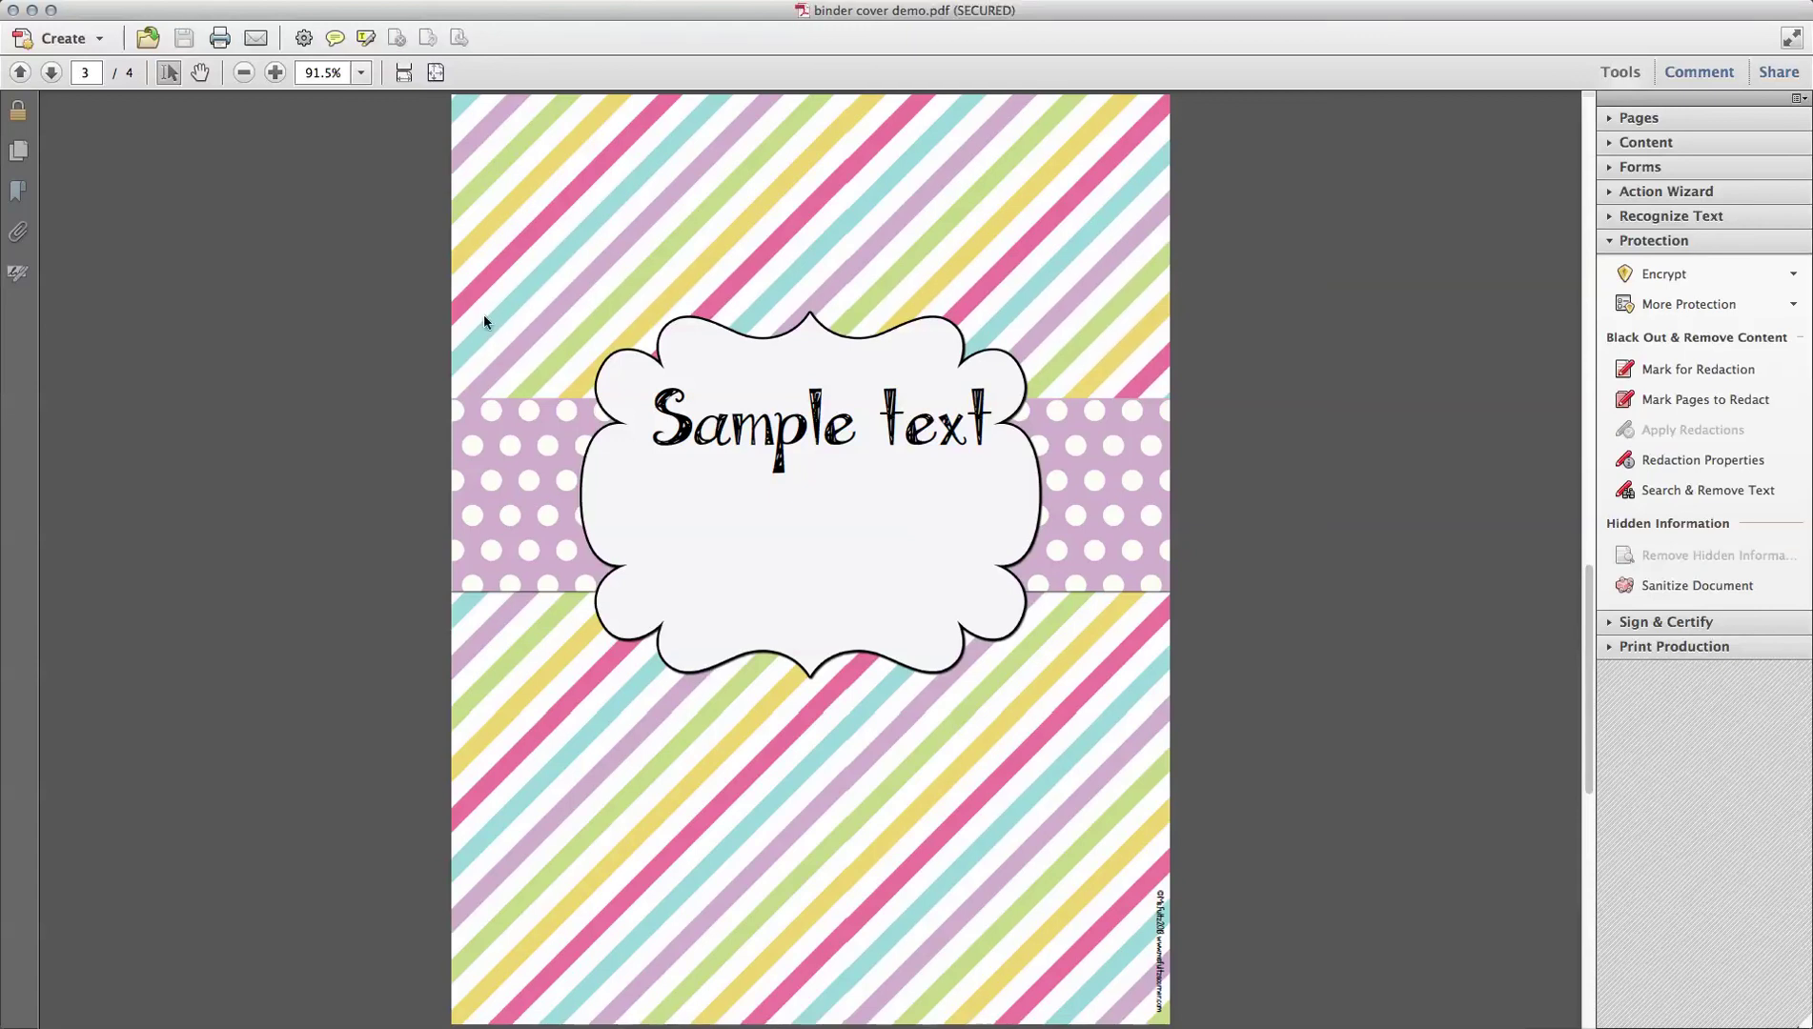
pyautogui.moveTo(594, 14); pyautogui.dragTo(574, 116)
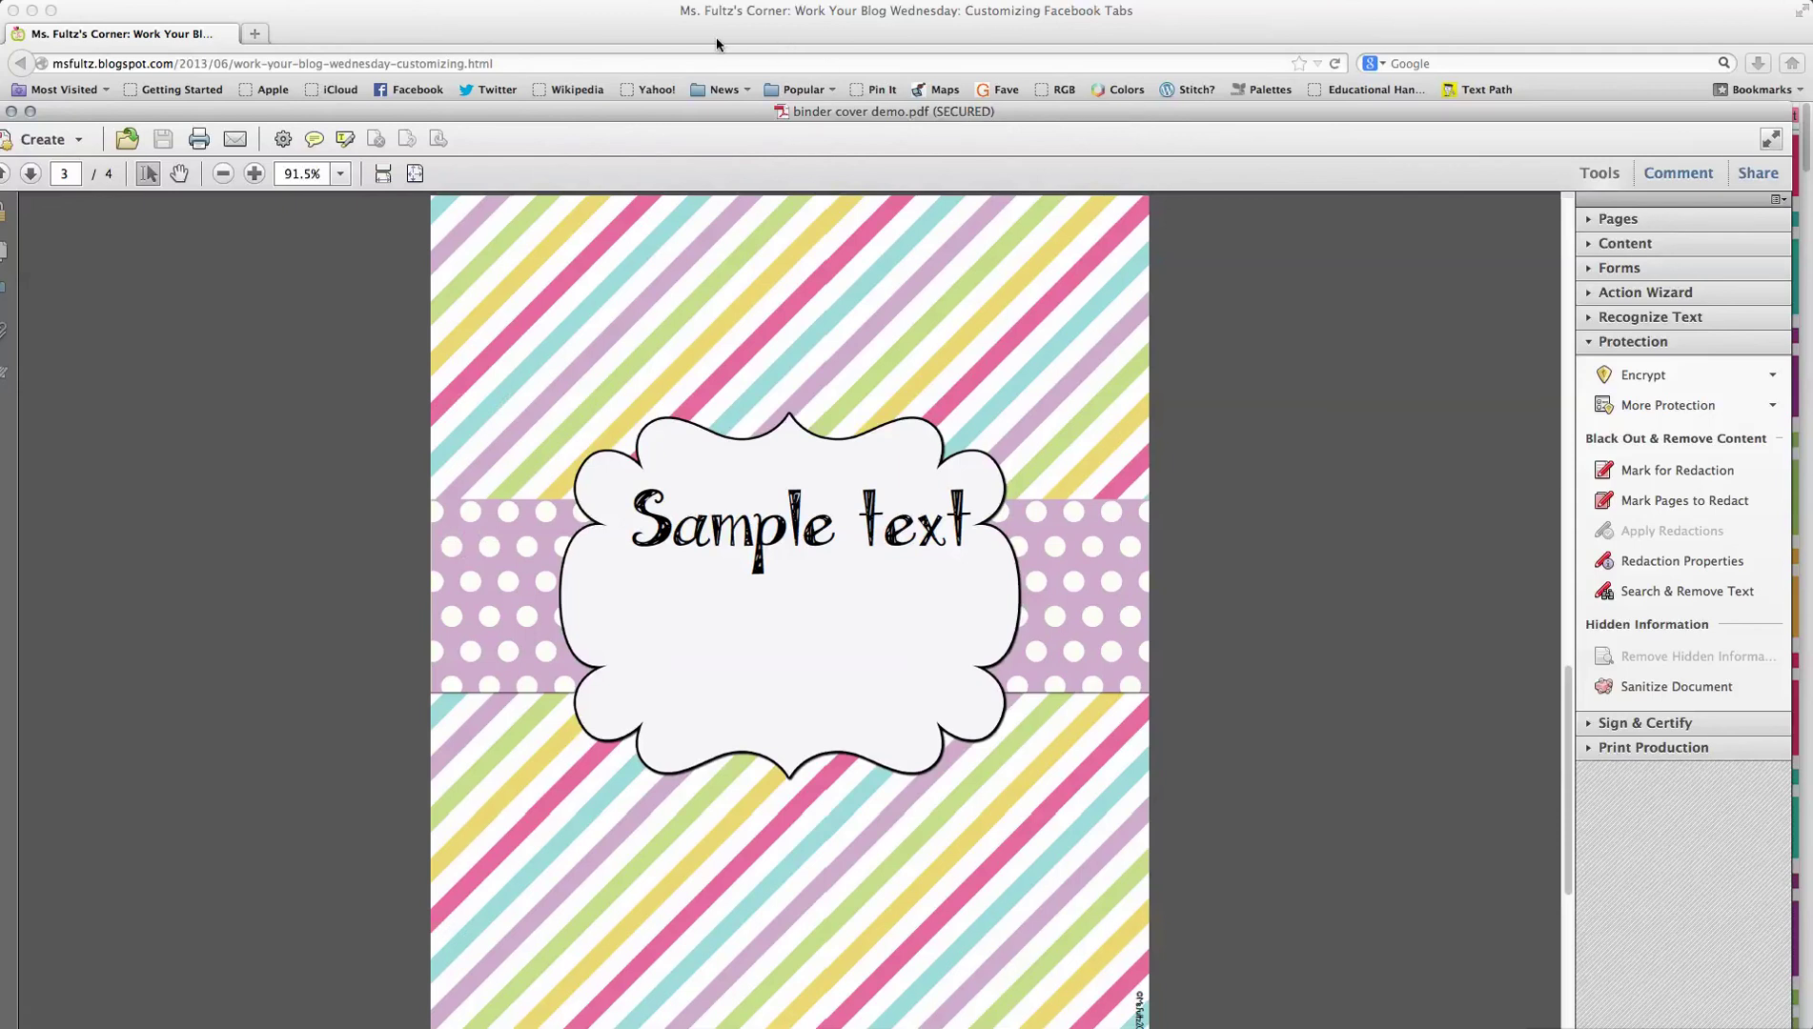
# Step: Switch to Firefox so the Ms. Fultz's Corner blog post sits in front of the secured PDF
pyautogui.click(712, 63)
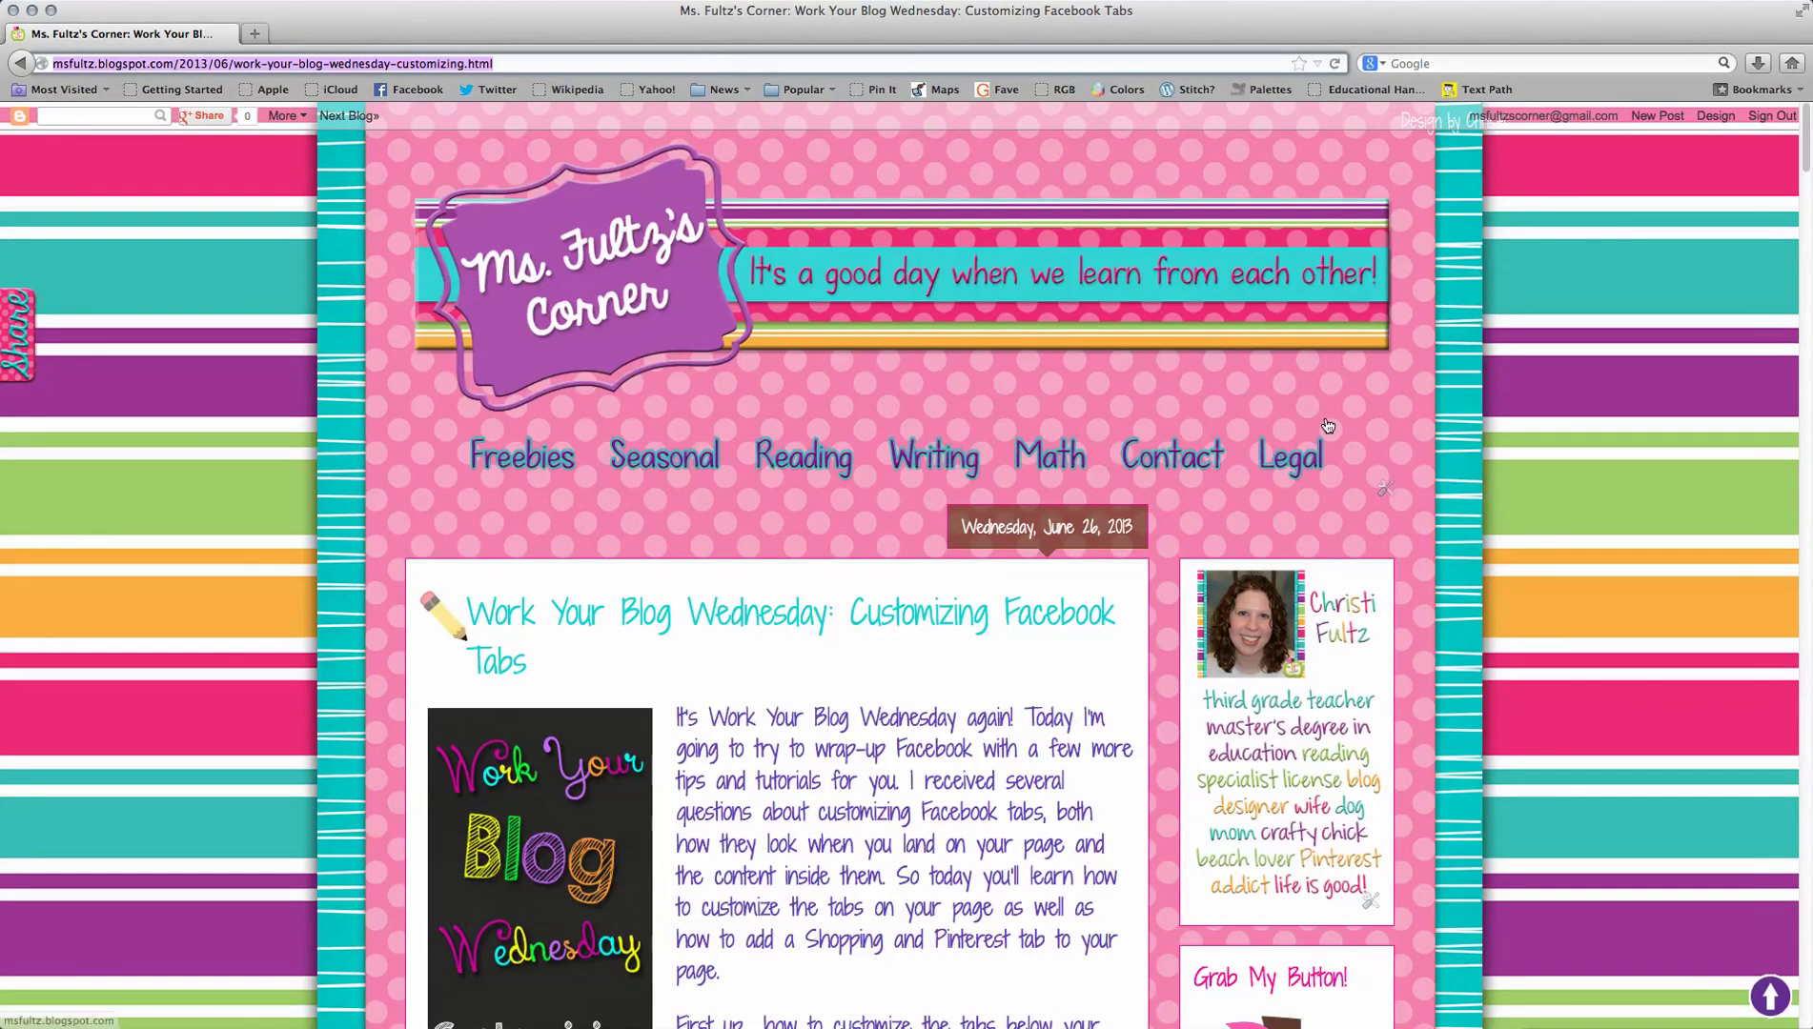